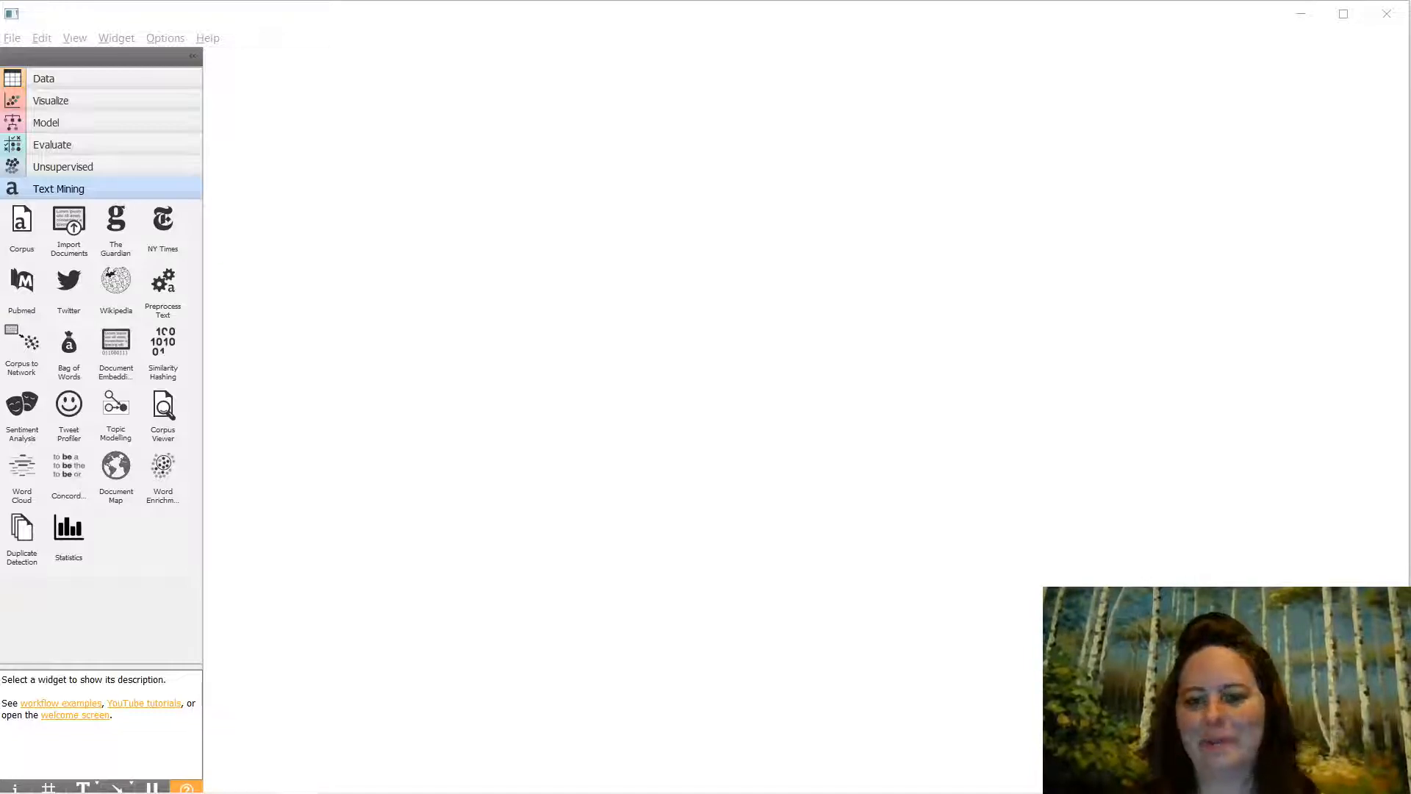
- Place a single Corpus widget on the canvas, removing the accidental duplicate
left_click(18, 229)
left_click(19, 229)
right_click(414, 156)
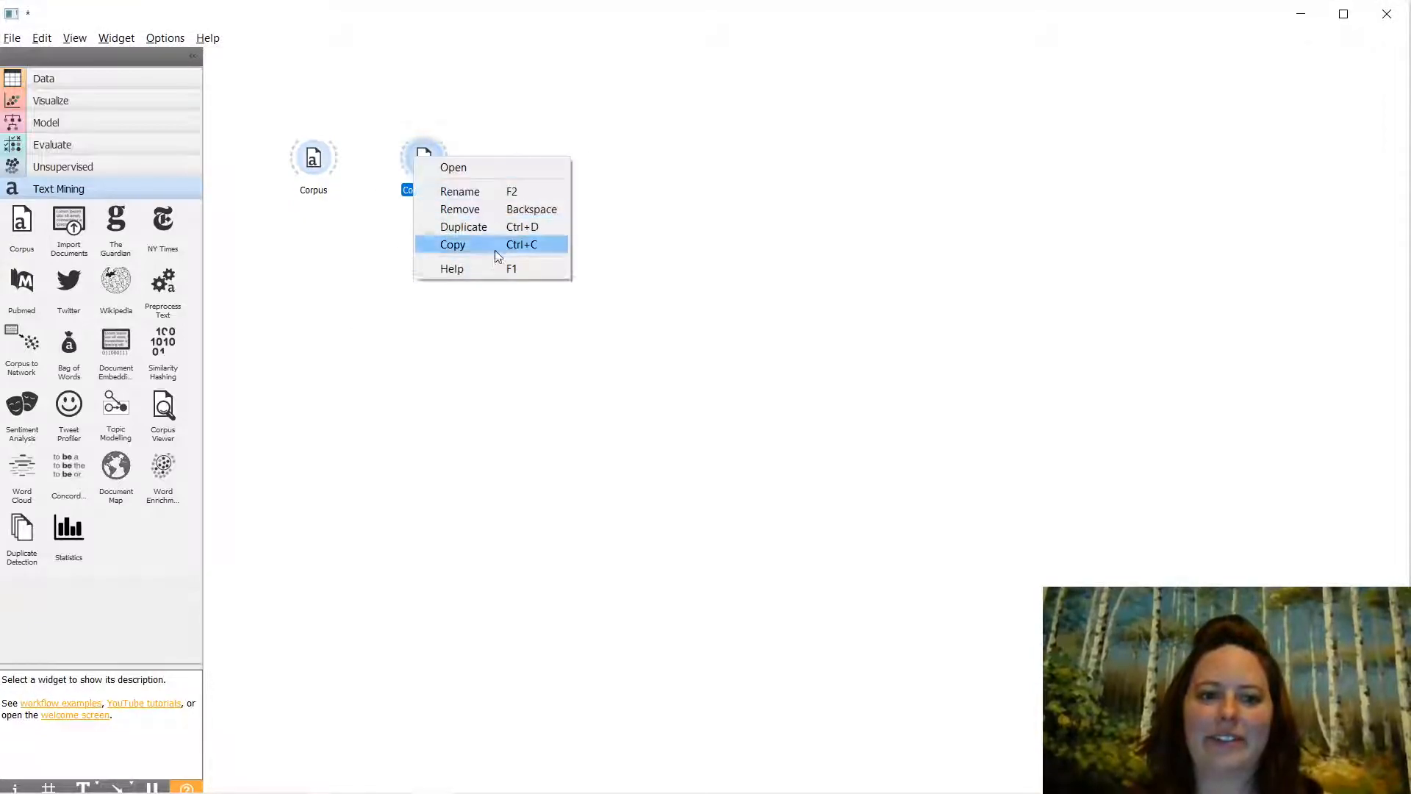
left_click(434, 208)
- Connect a Word Cloud and a Preprocess Text widget to the Corpus output
left_click_drag(335, 156, 399, 157)
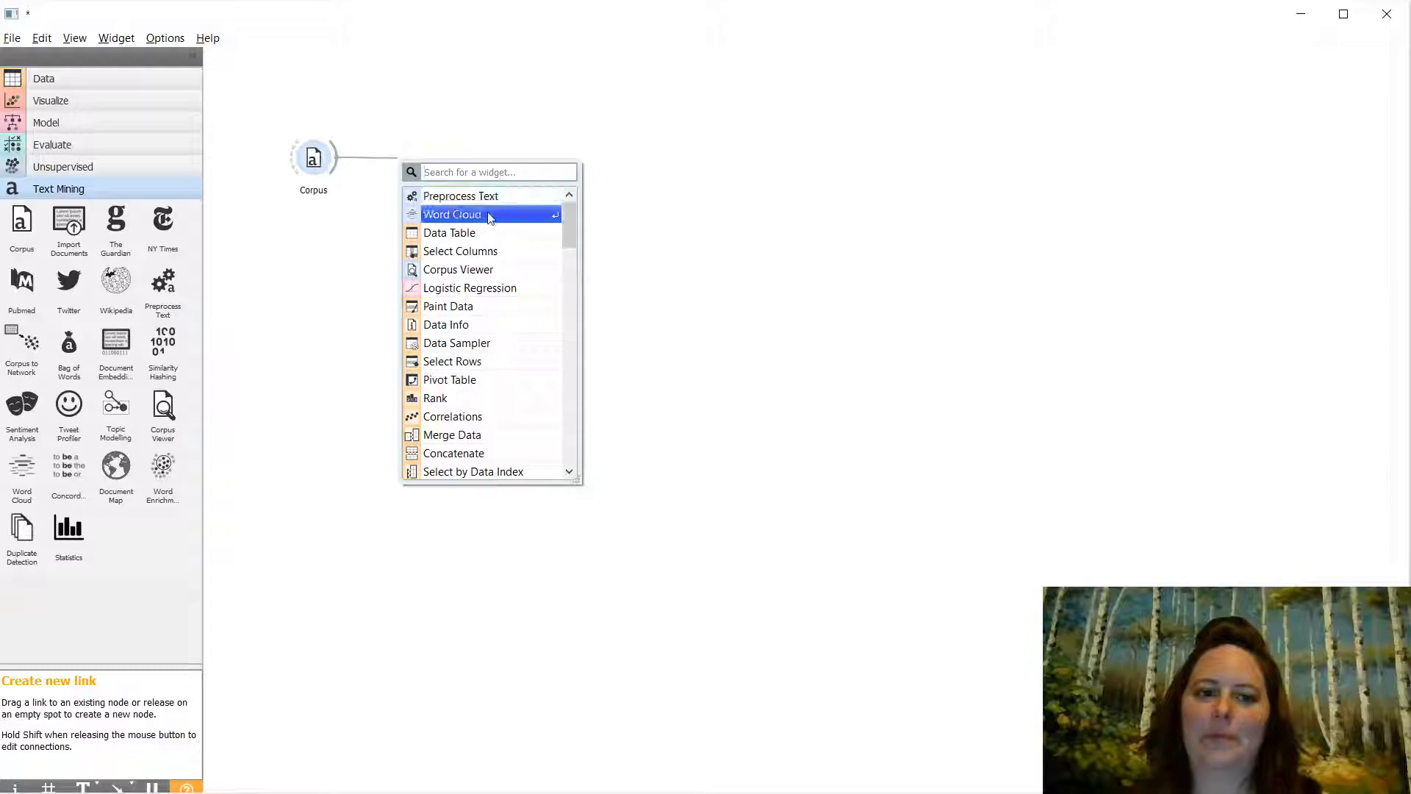
left_click(485, 214)
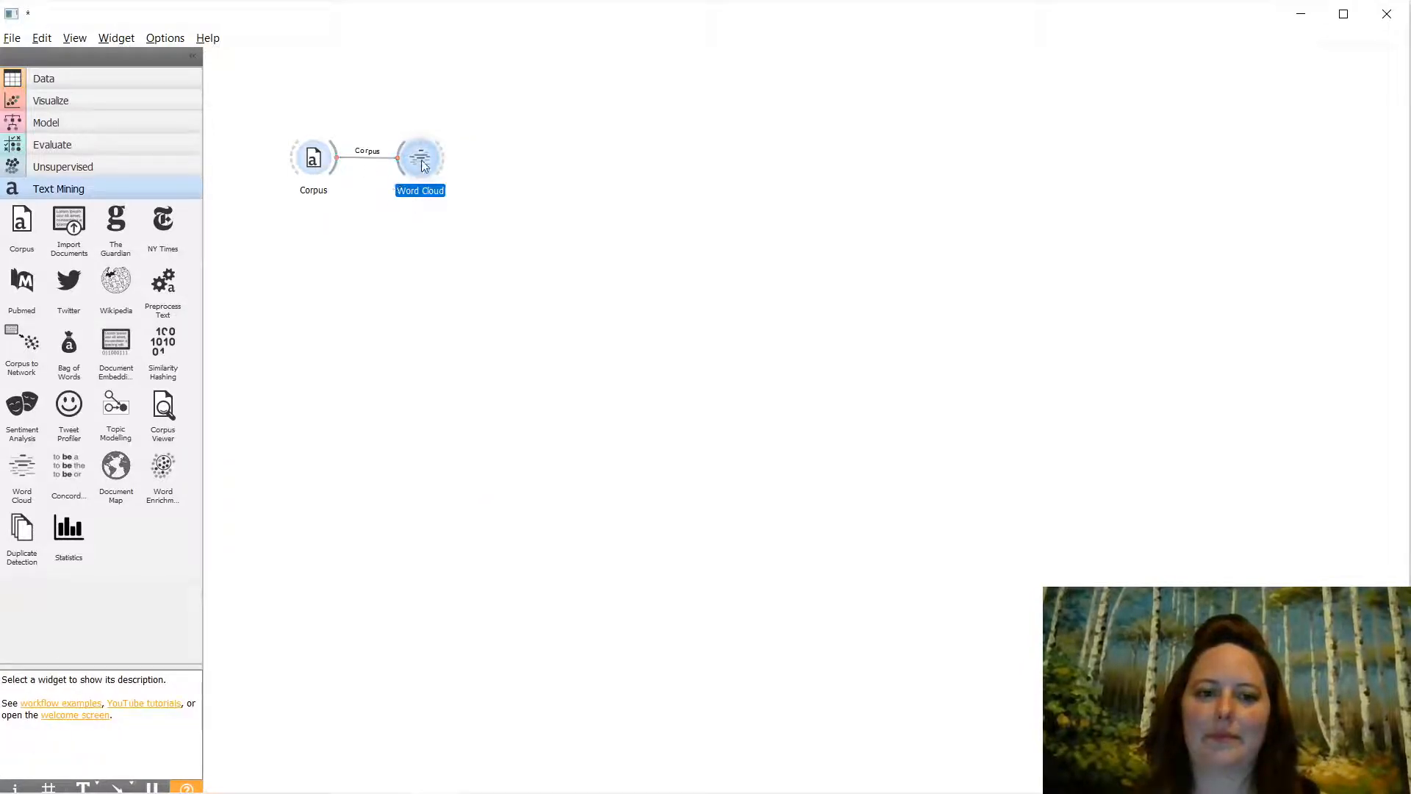
left_click_drag(335, 156, 461, 164)
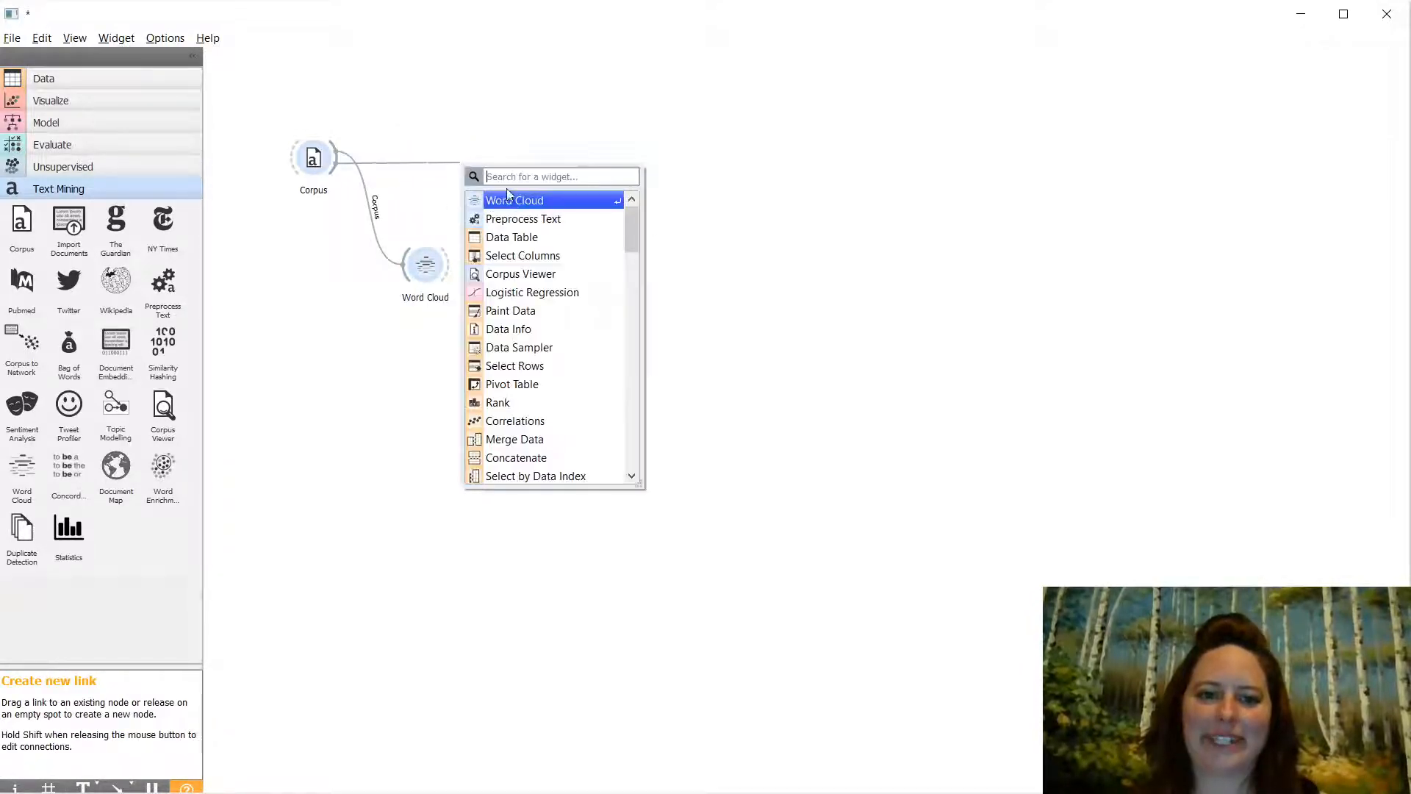
left_click(536, 220)
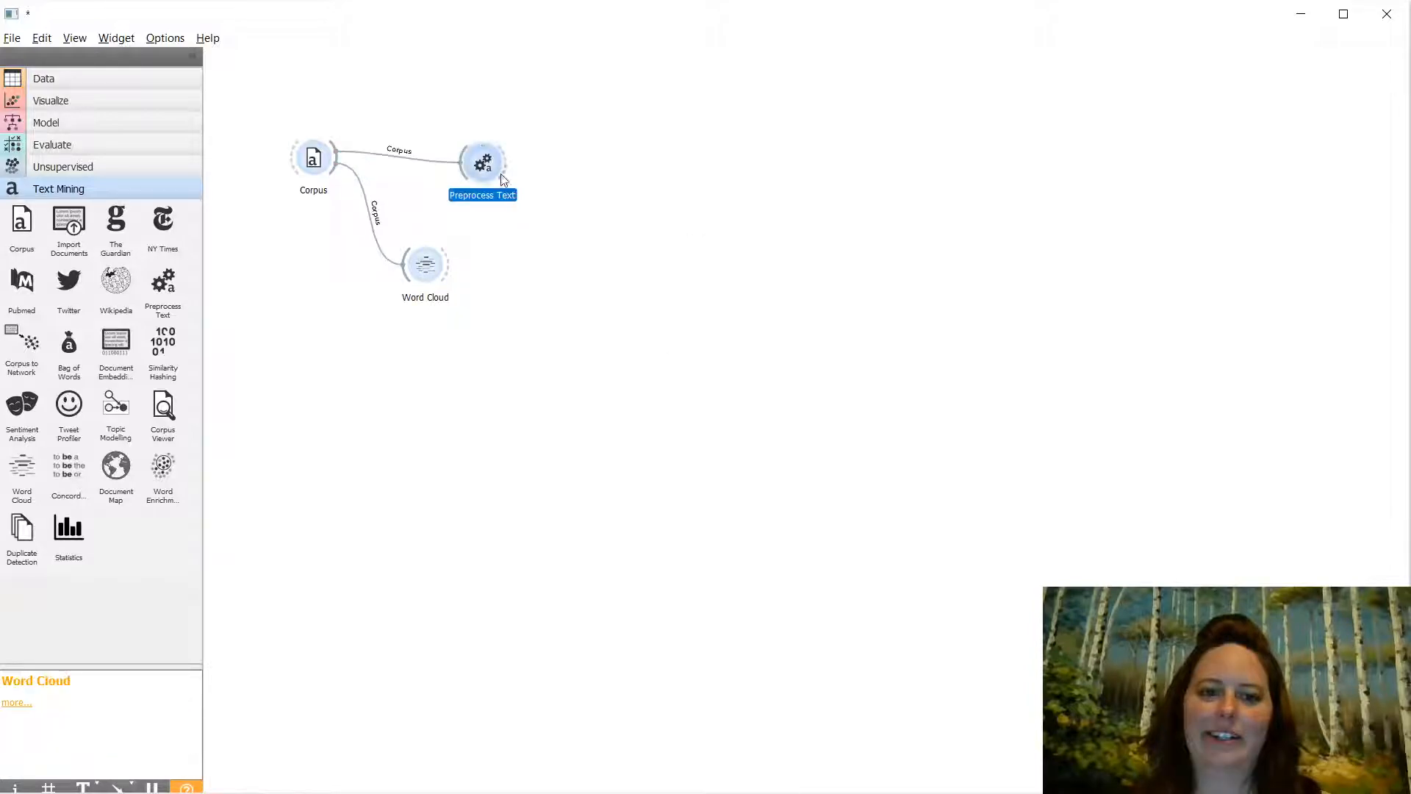
- Feed Preprocess Text into a Data Table placed above and Word Cloud (1) placed below
left_click_drag(505, 162, 597, 157)
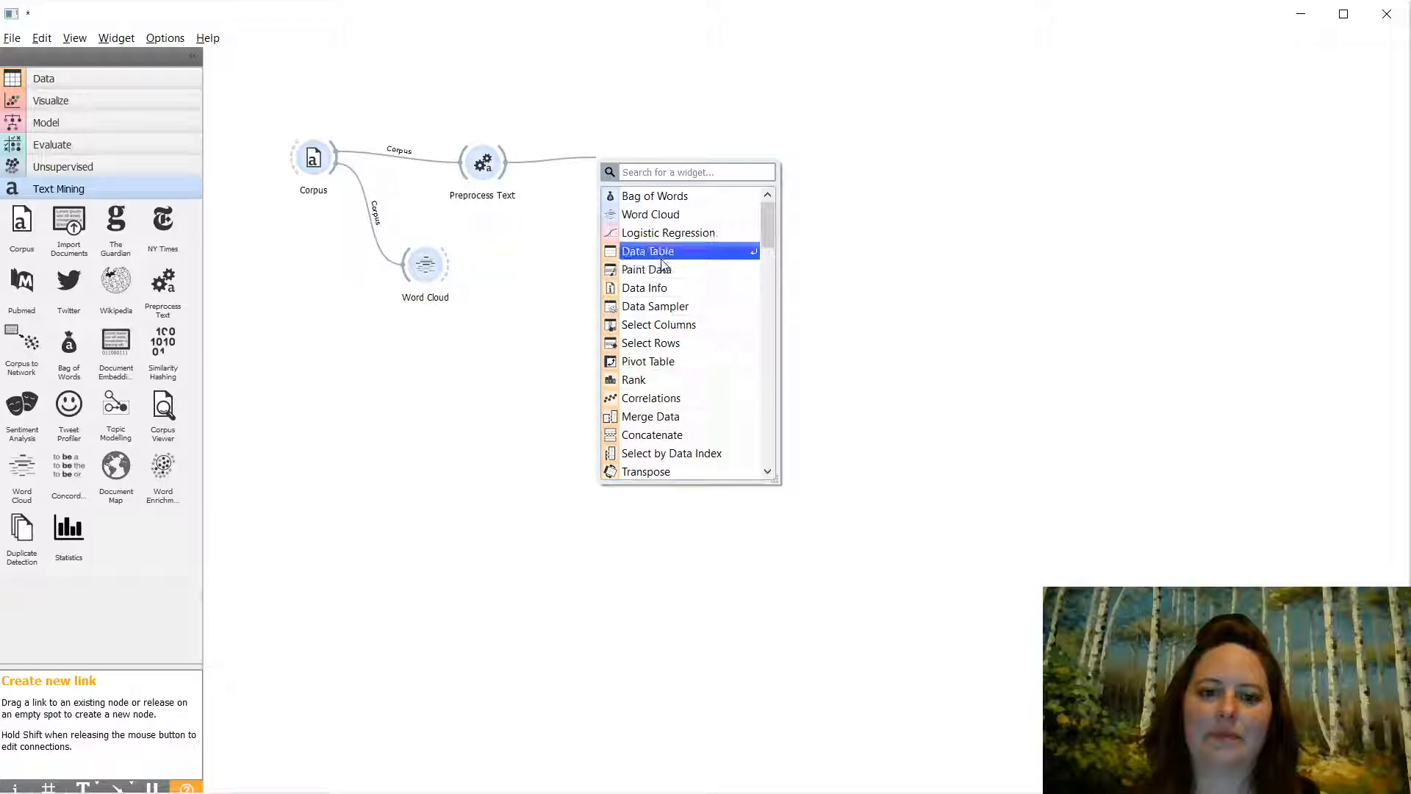
left_click(646, 250)
right_click(662, 261)
left_click_drag(641, 157, 597, 86)
left_click_drag(509, 179, 632, 175)
left_click(696, 233)
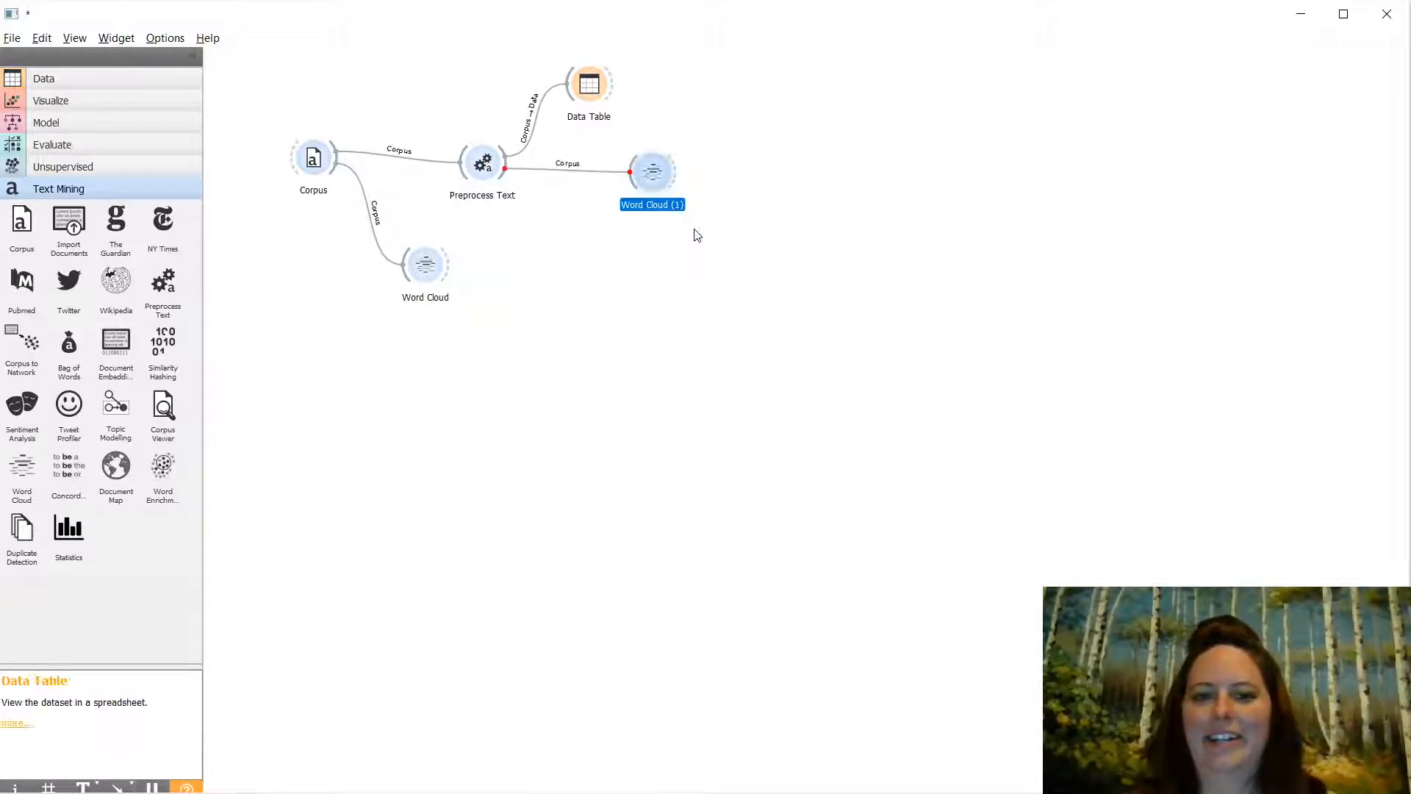
left_click_drag(648, 183, 575, 280)
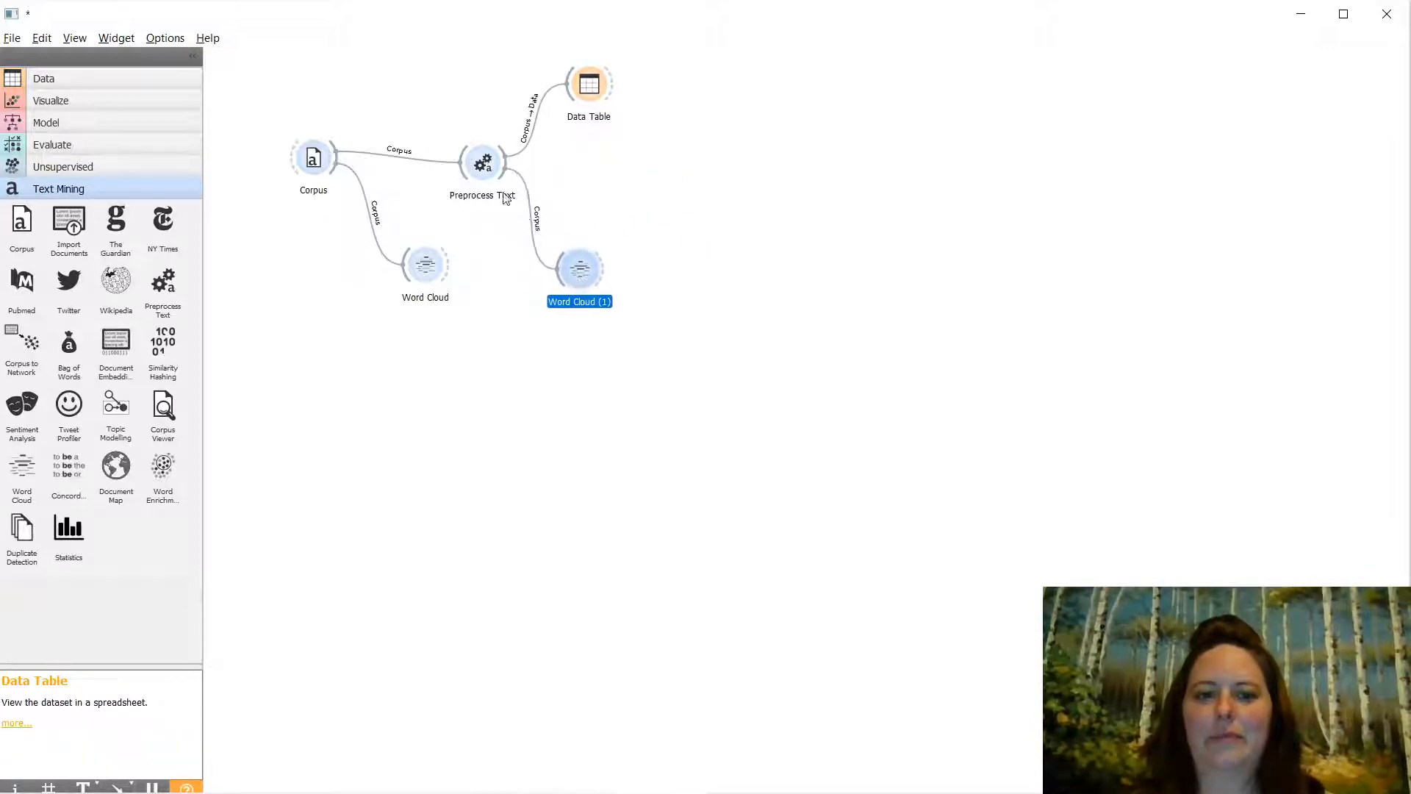
left_click_drag(514, 171, 836, 162)
- Chain Bag of Words after Preprocess Text and Select Columns after Bag of Words
left_click(722, 217)
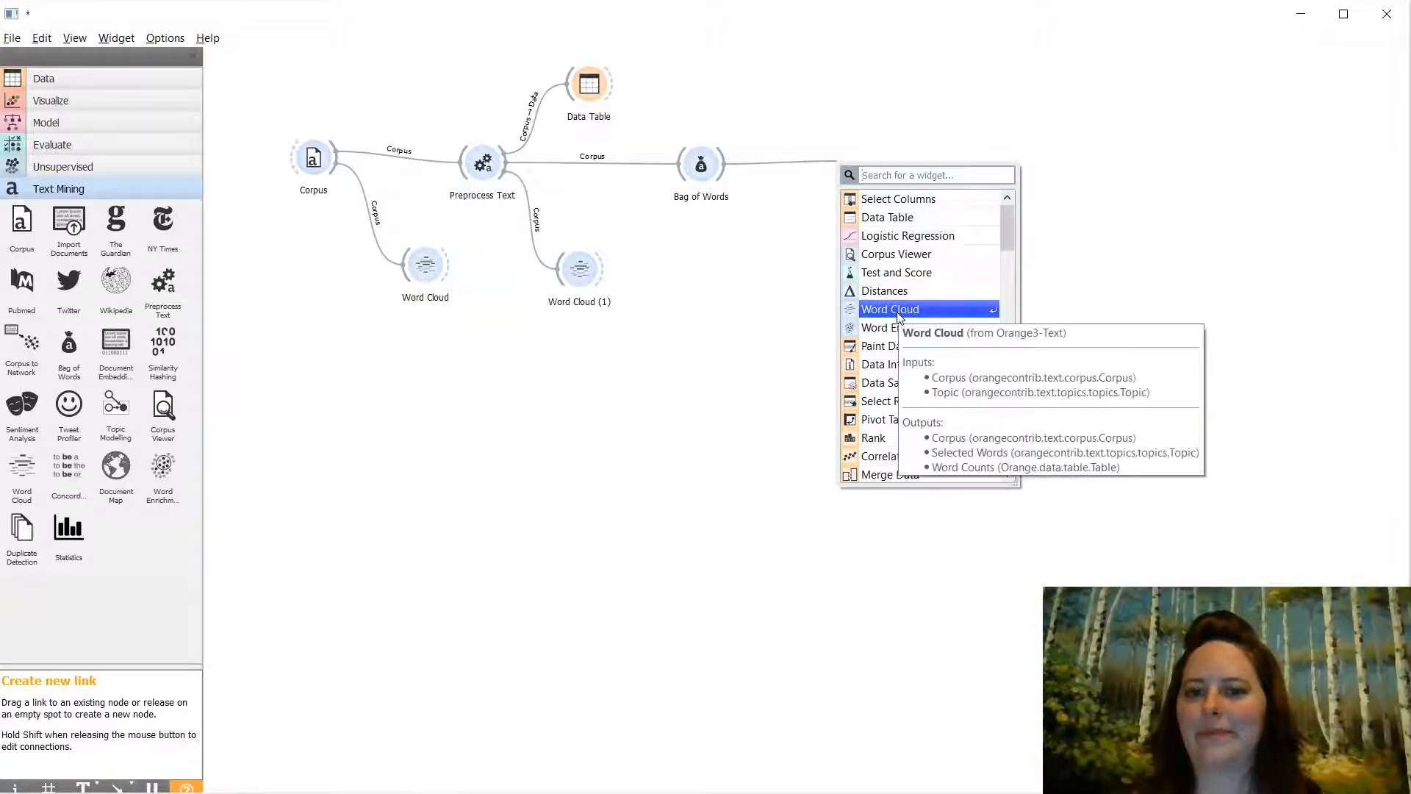
left_click(851, 197)
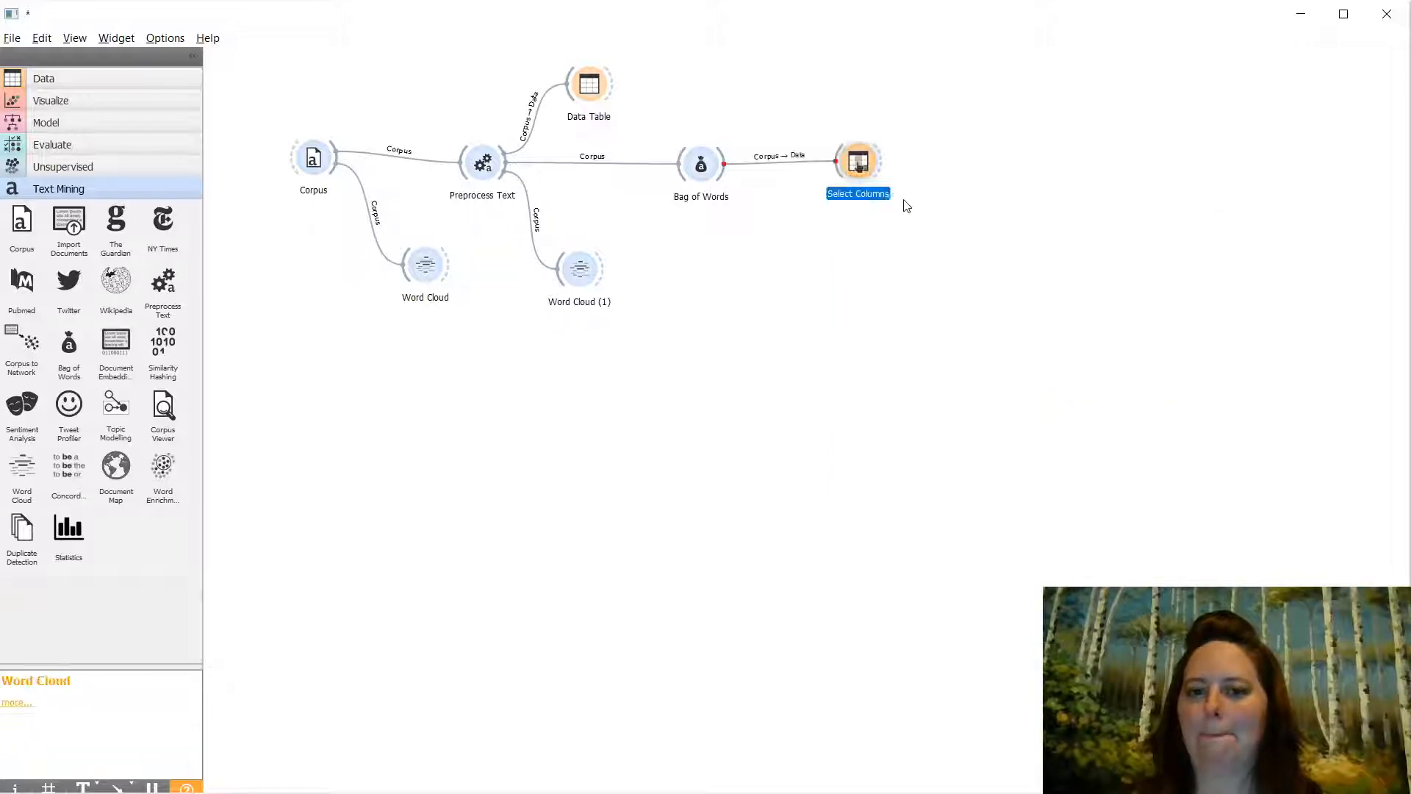
double_click(858, 163)
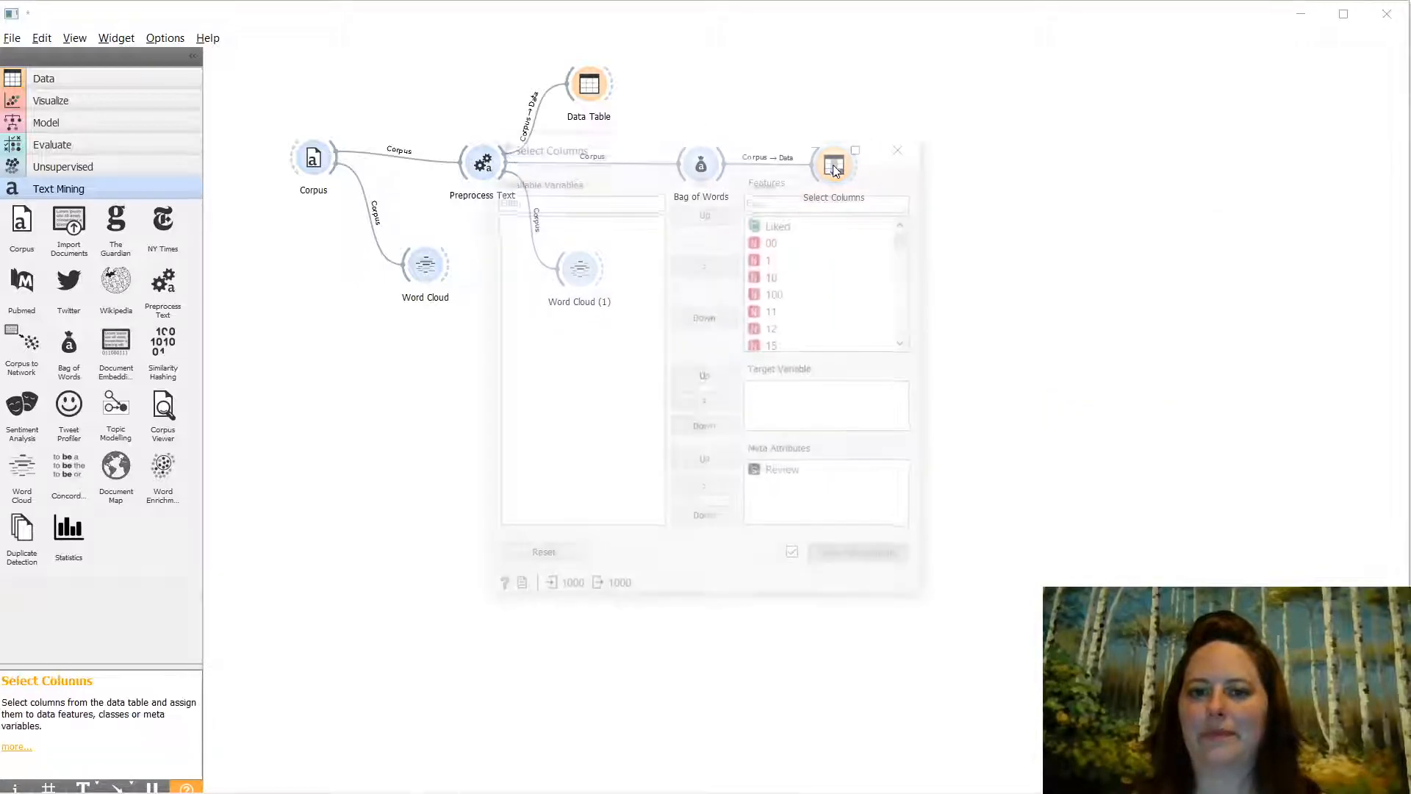
- In Select Columns, move Liked from the features into the meta attributes
left_click(779, 222)
left_click(704, 264)
left_click(562, 226)
left_click(707, 490)
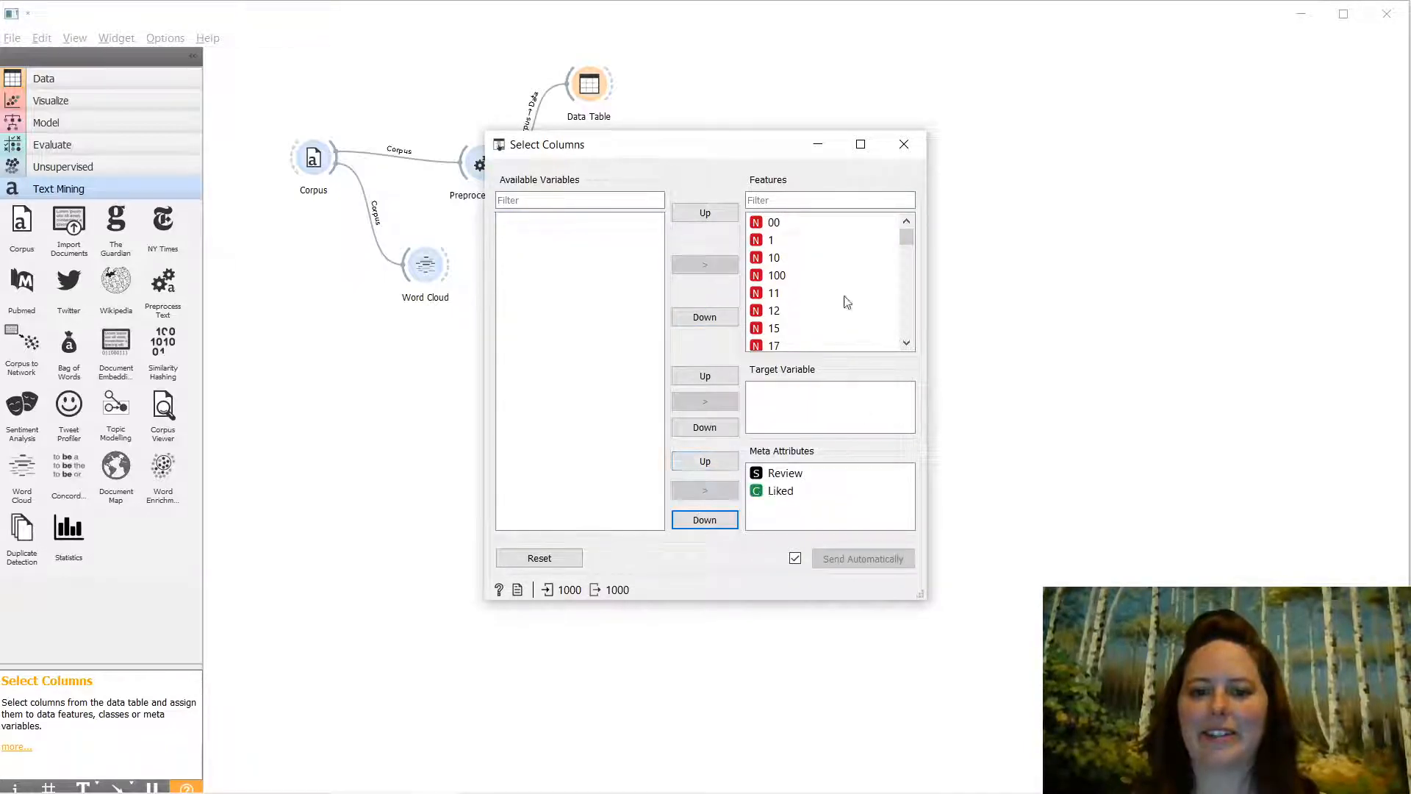
left_click(889, 149)
left_click_drag(857, 163, 927, 166)
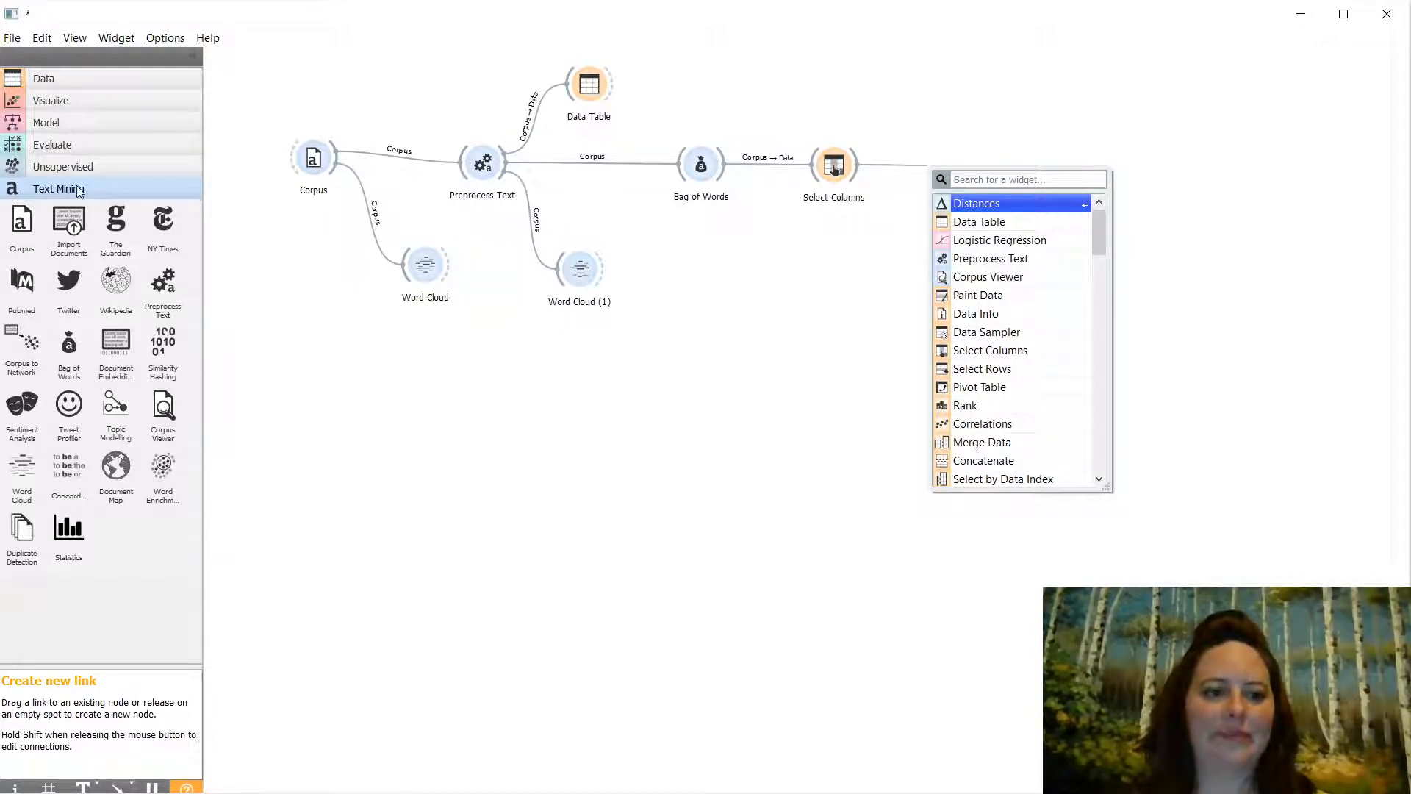
- Search for Distances and add it after Select Columns
left_click(81, 78)
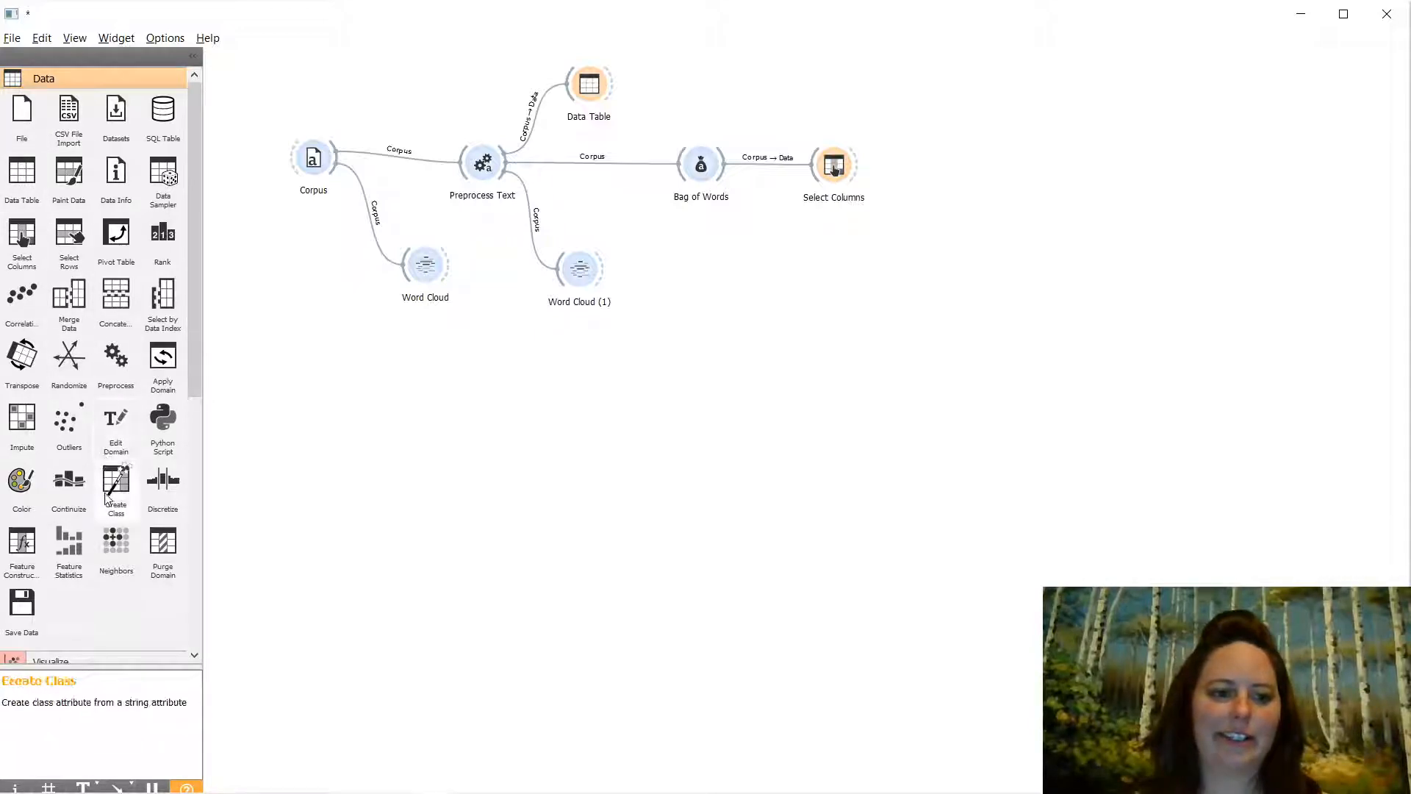
left_click_drag(857, 167, 944, 159)
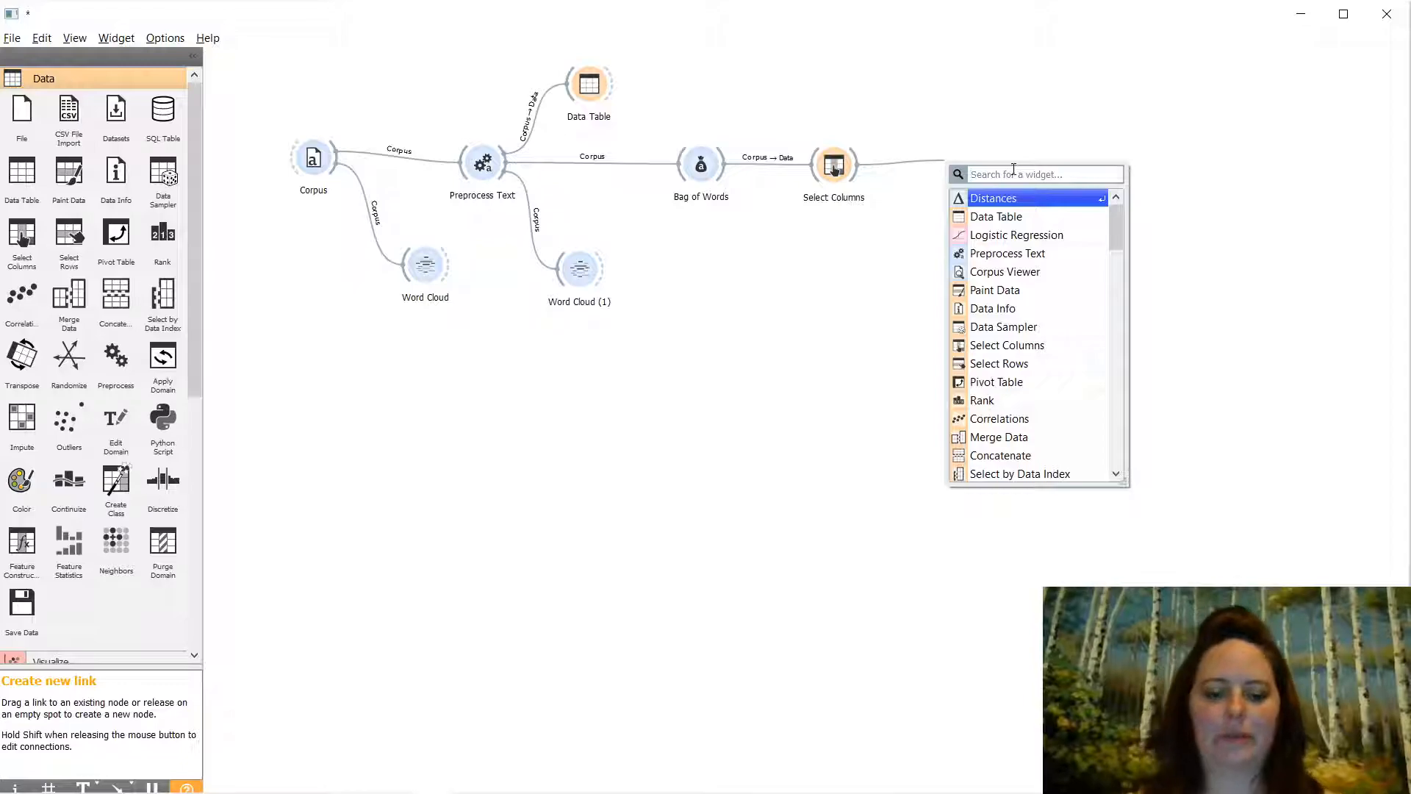
type("hi")
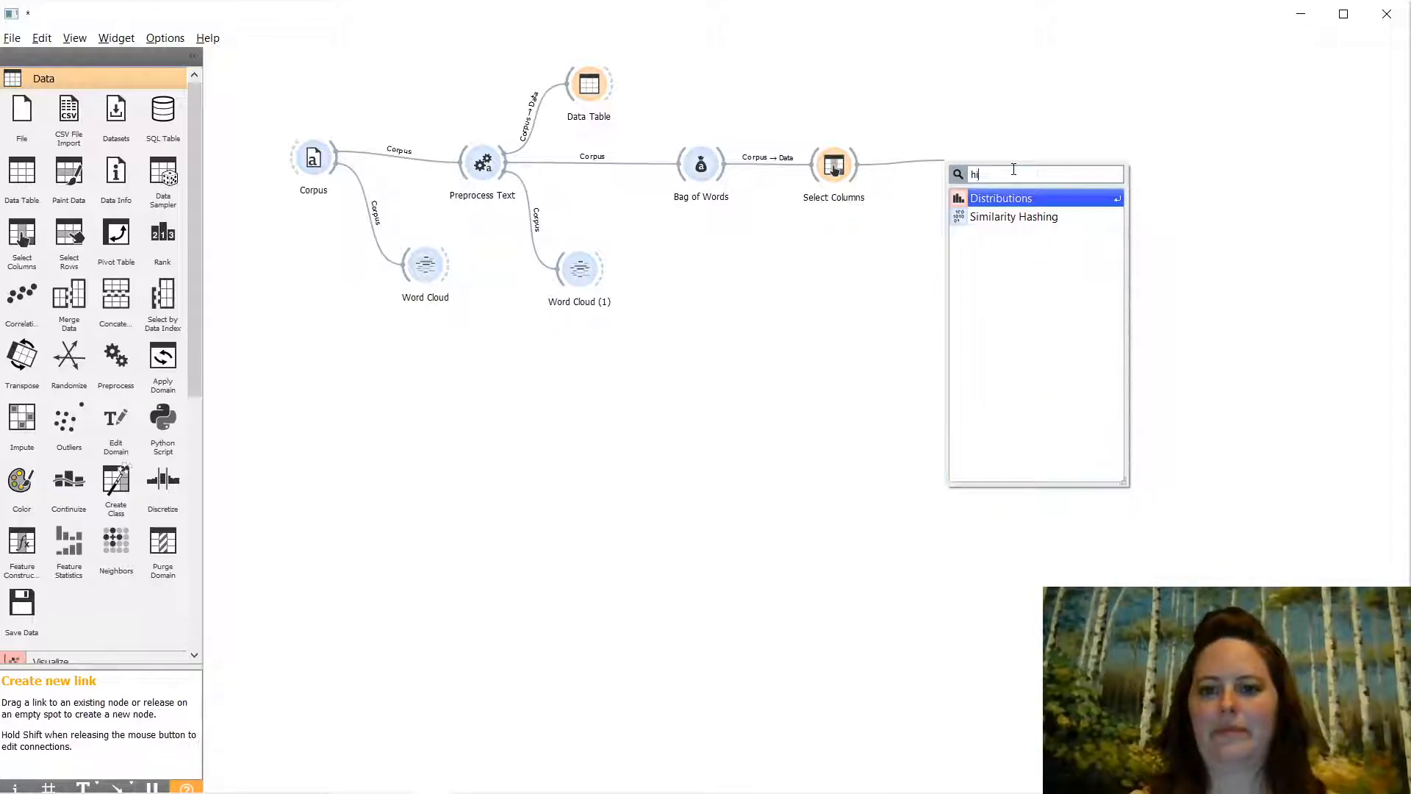
key("BackSpace")
key("BackSpace")
type("d")
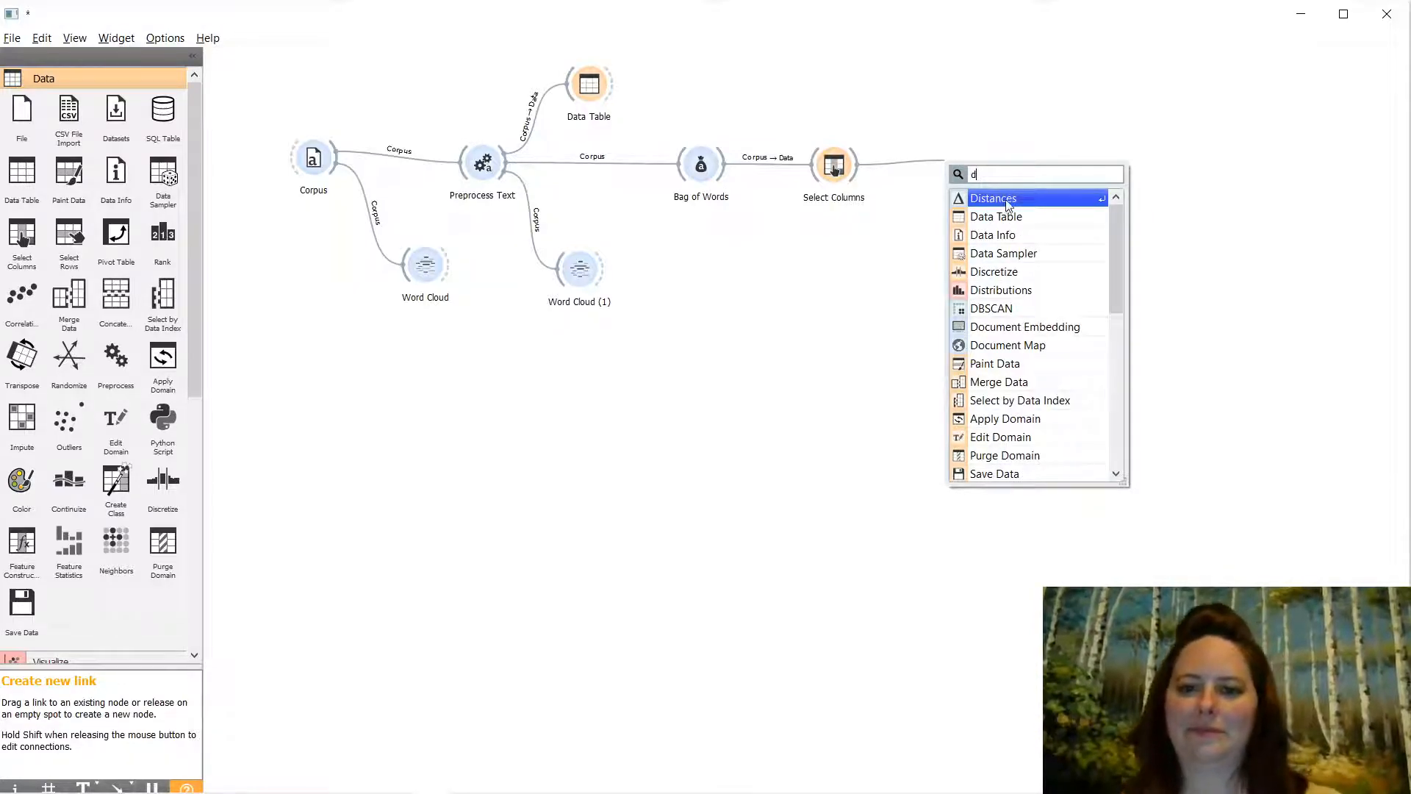
double_click(1006, 201)
left_click(946, 167)
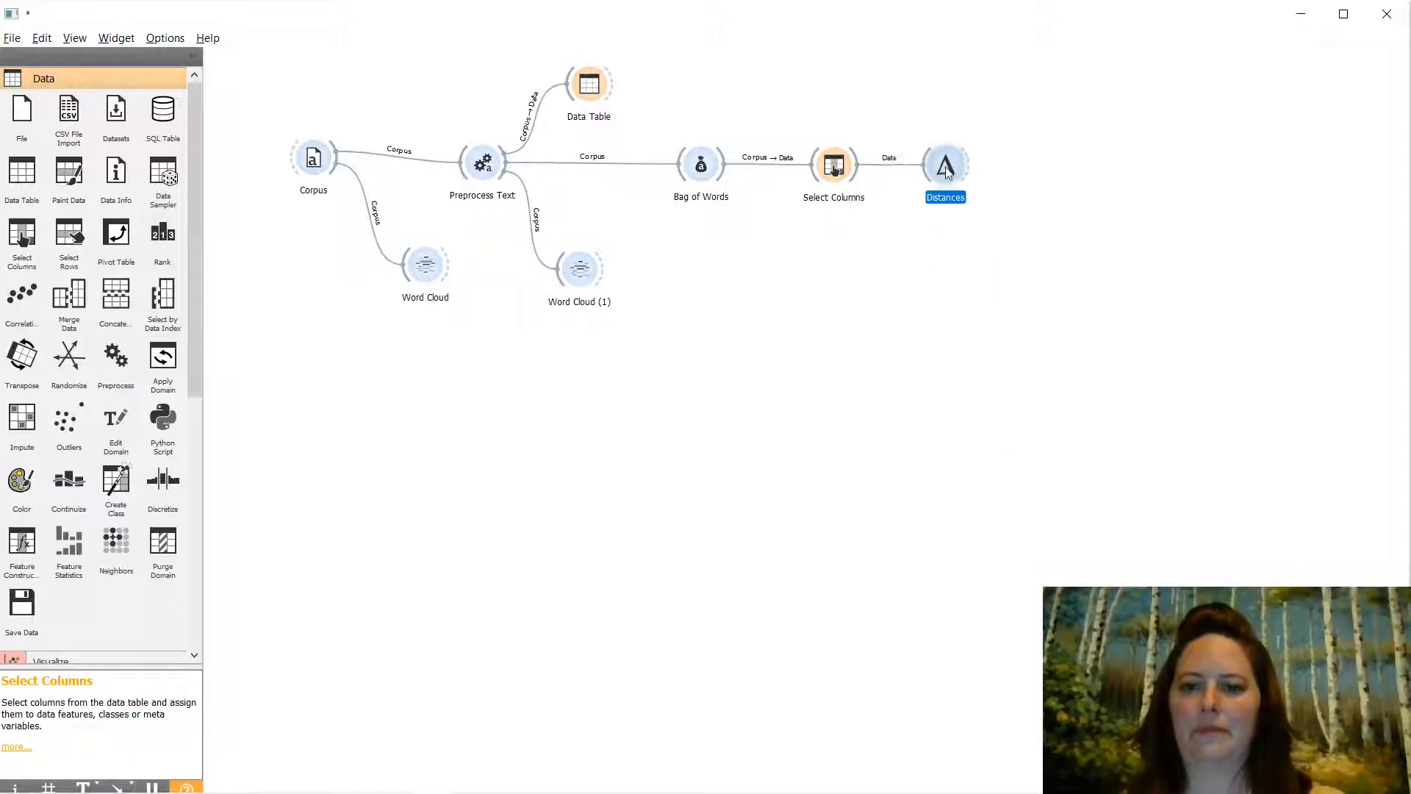
- Feed Distances into Hierarchical Clustering and its selected data into a Corpus Viewer
left_click_drag(965, 165, 1007, 163)
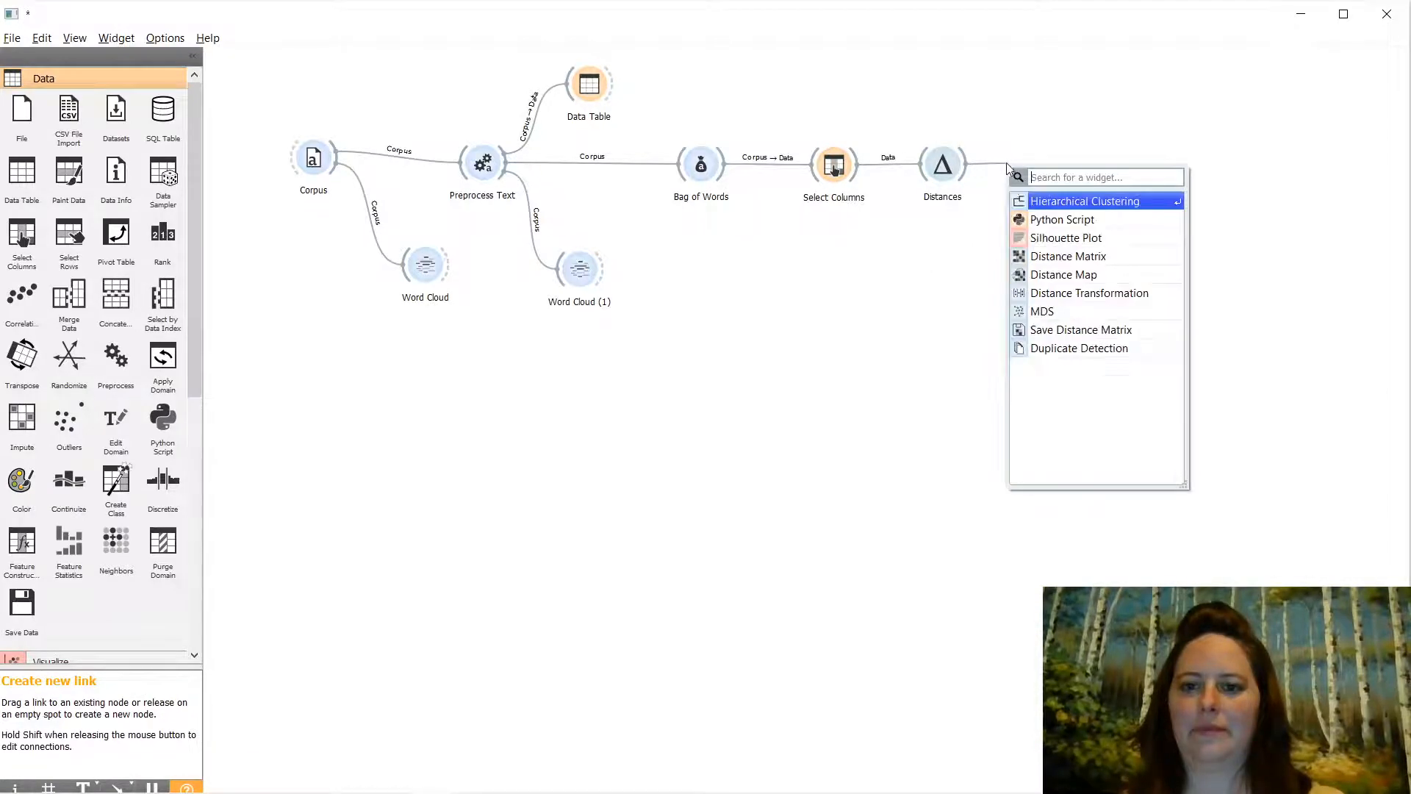
left_click(1114, 202)
left_click_drag(1053, 168, 1174, 160)
left_click(1236, 204)
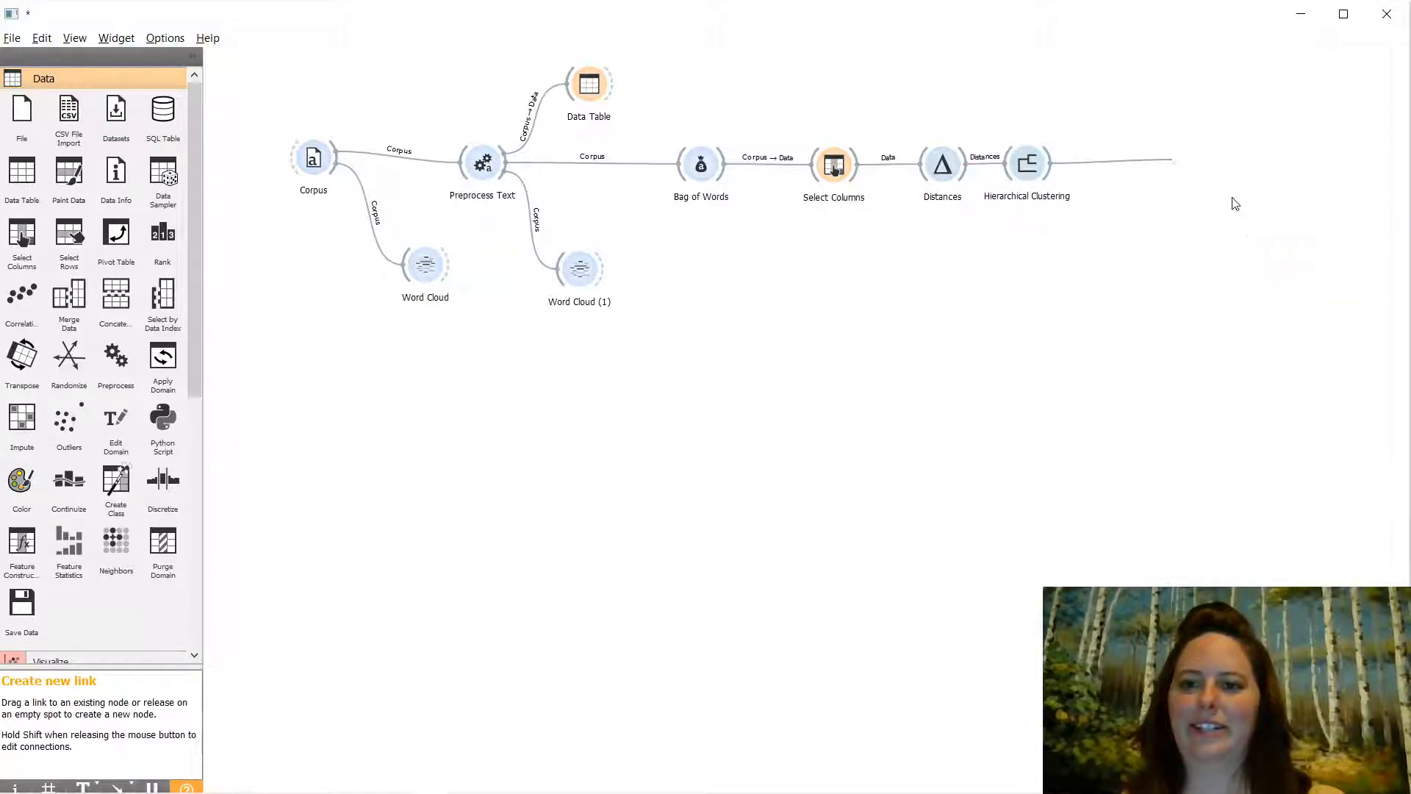
left_click_drag(1198, 168, 1145, 170)
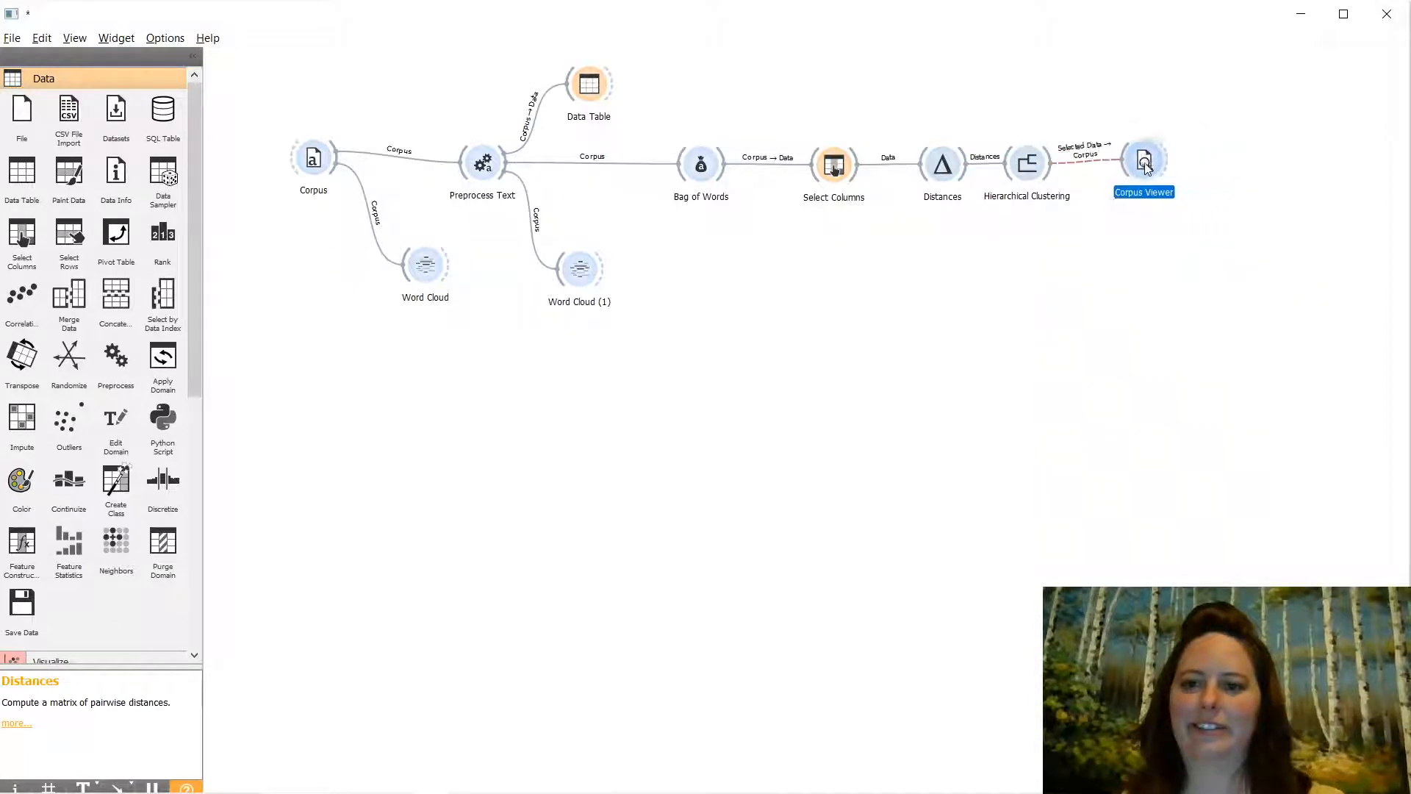
- Reload Restaurant_Reviews.csv (1000 documents) in the Corpus widget, then bring up Distances
right_click(313, 160)
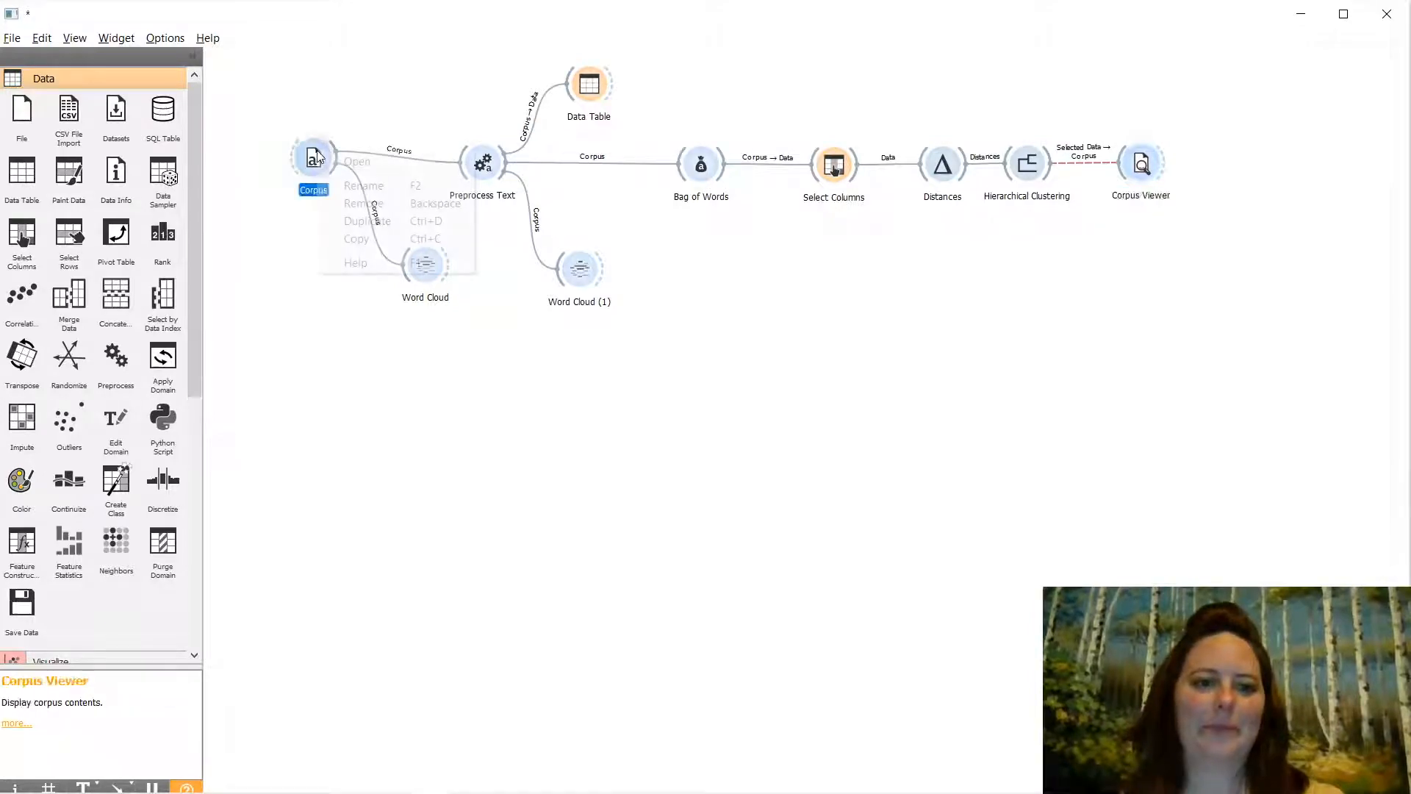
left_click(357, 162)
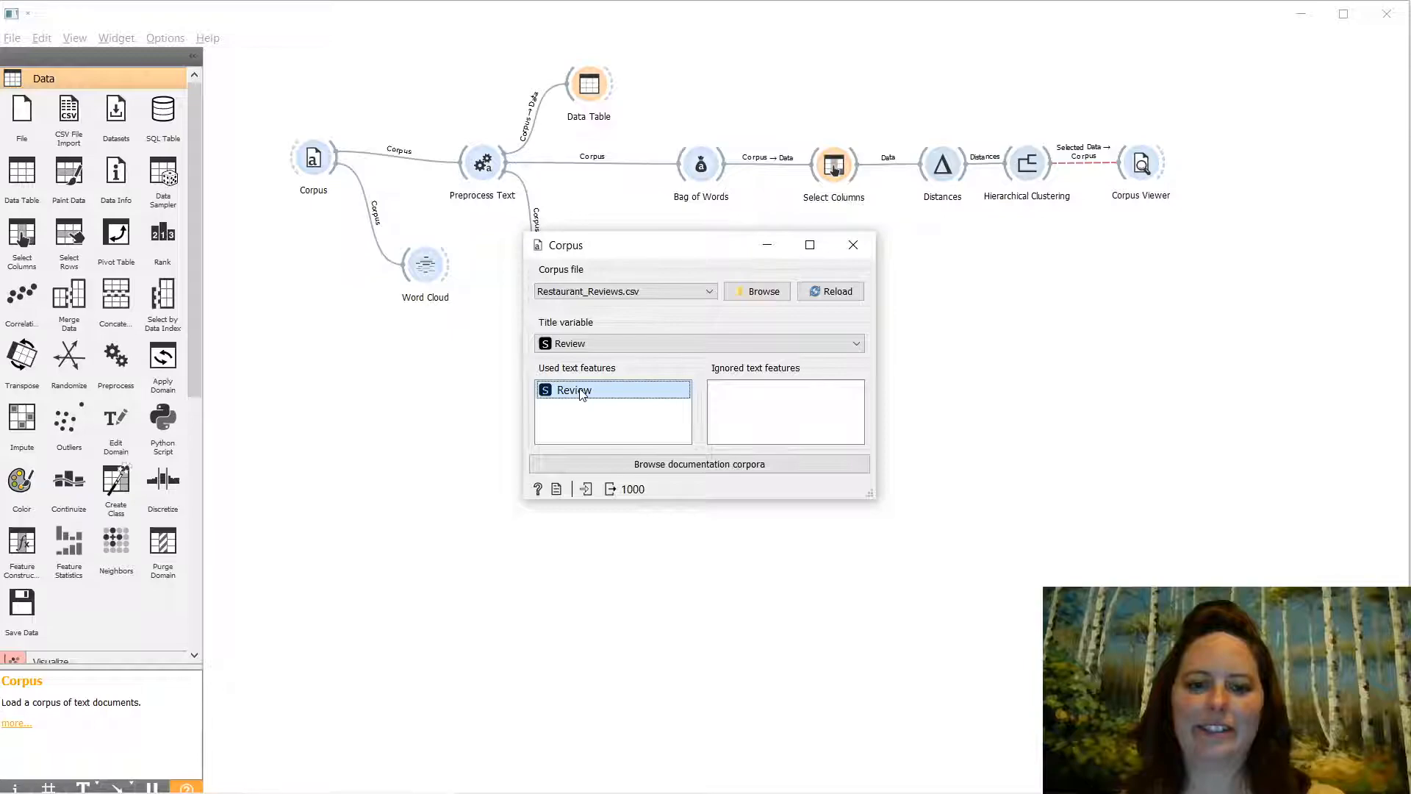
left_click(843, 292)
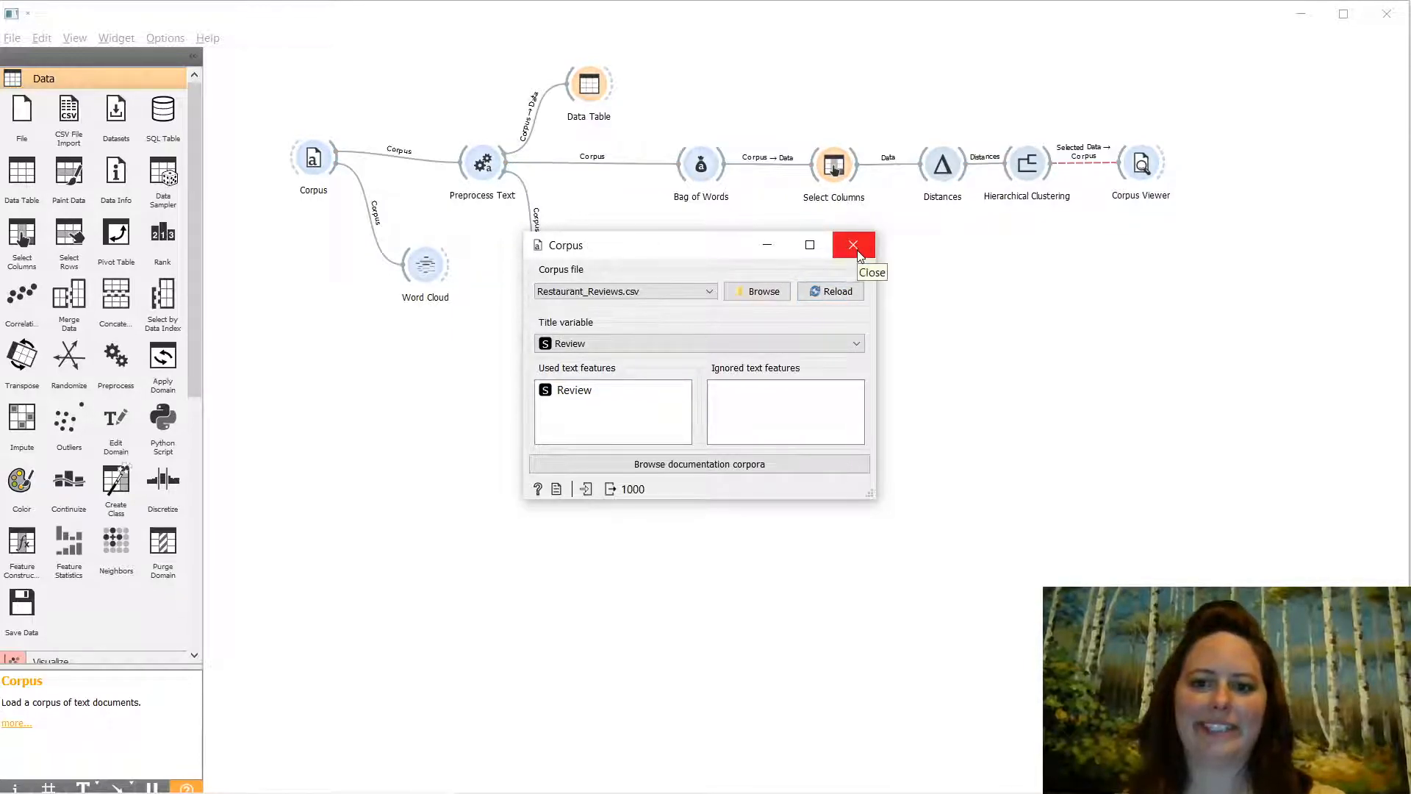
left_click(855, 249)
double_click(943, 166)
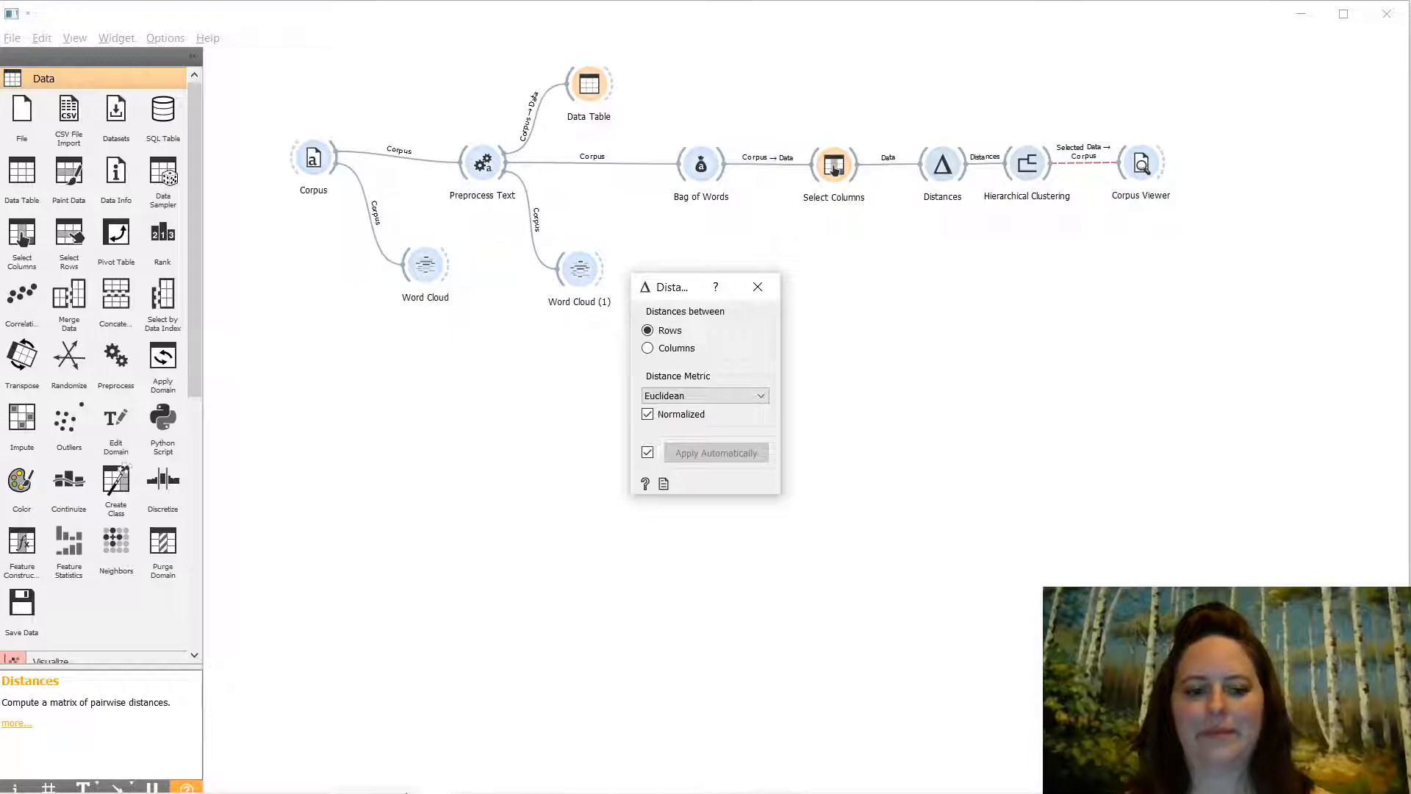
- Change the Distances metric between rows from Euclidean to Cosine
left_click(305, 782)
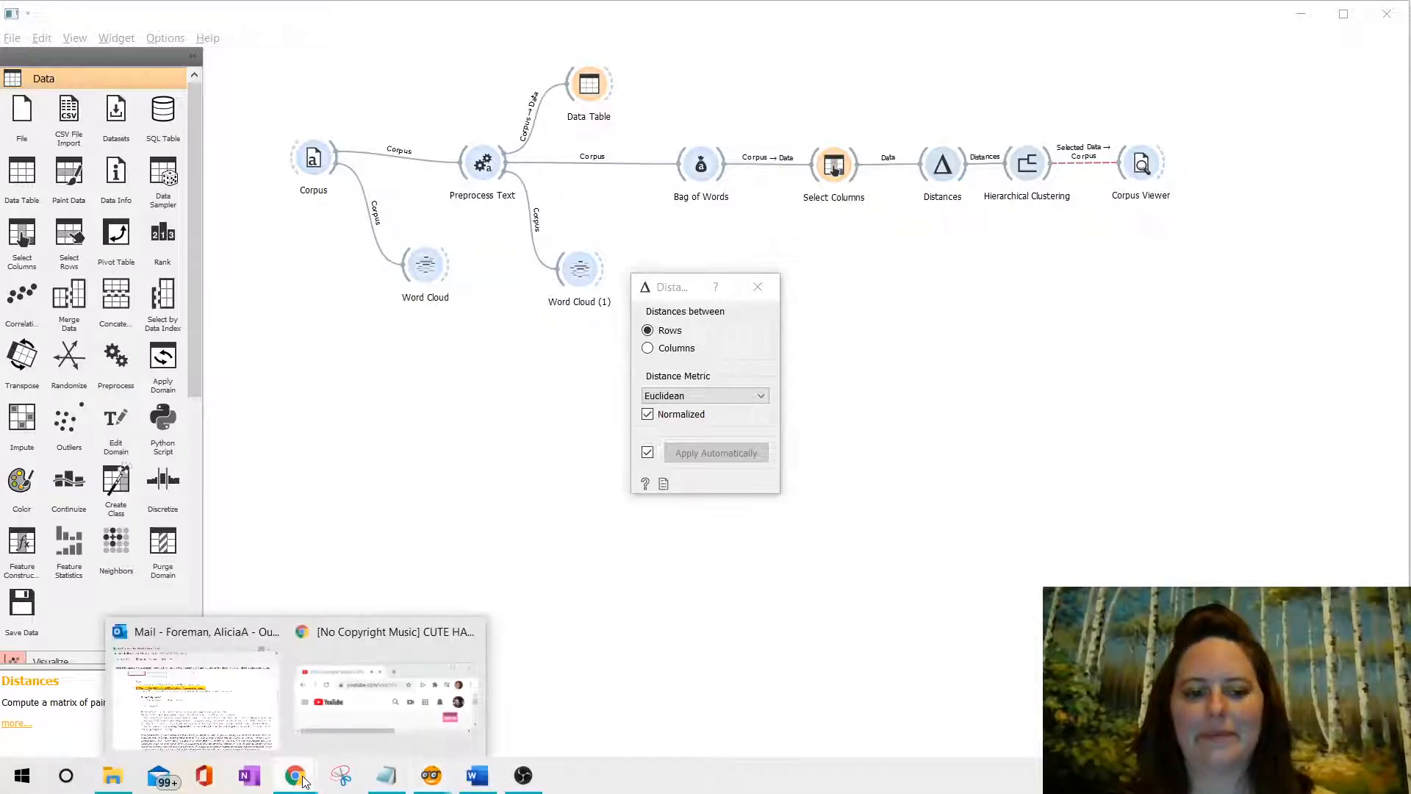
left_click(346, 717)
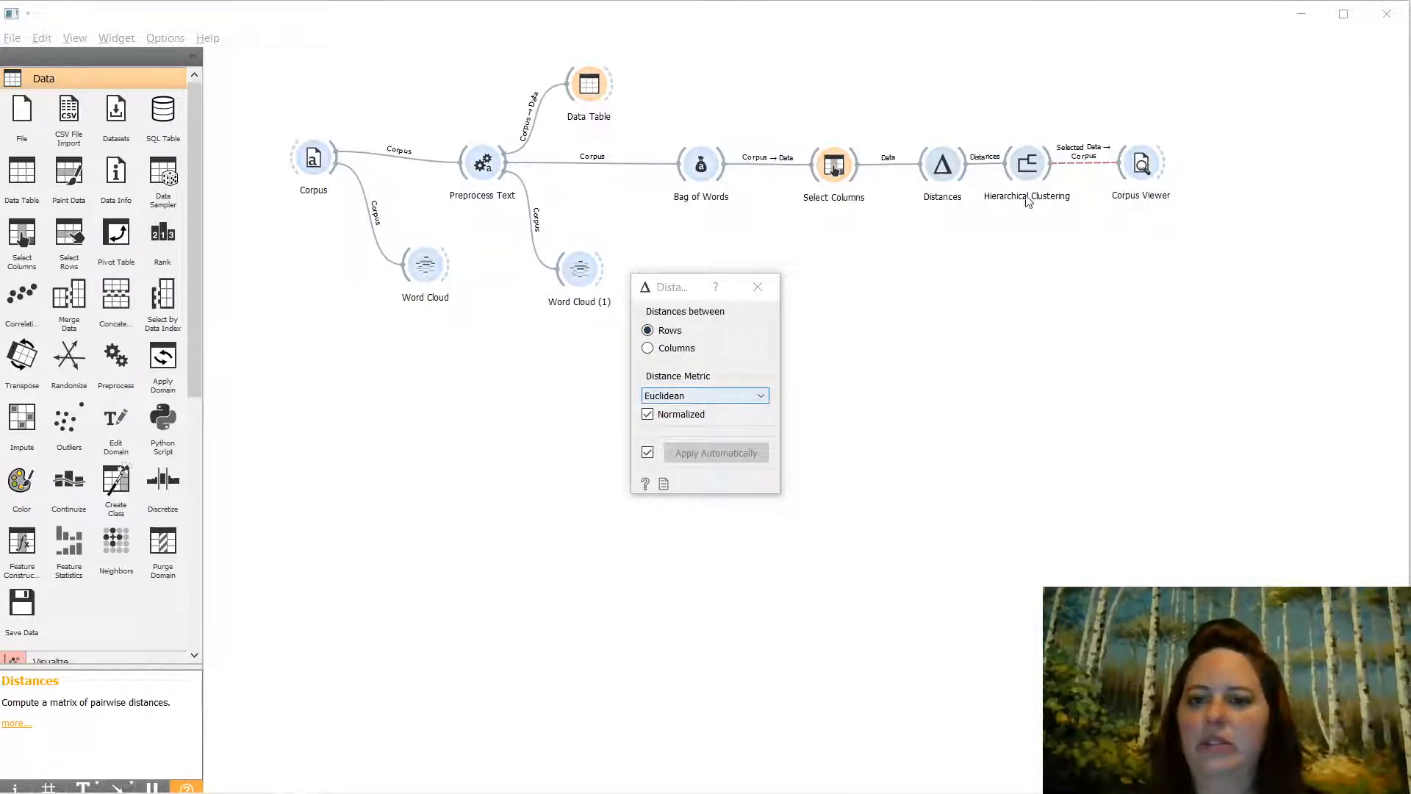
left_click(739, 395)
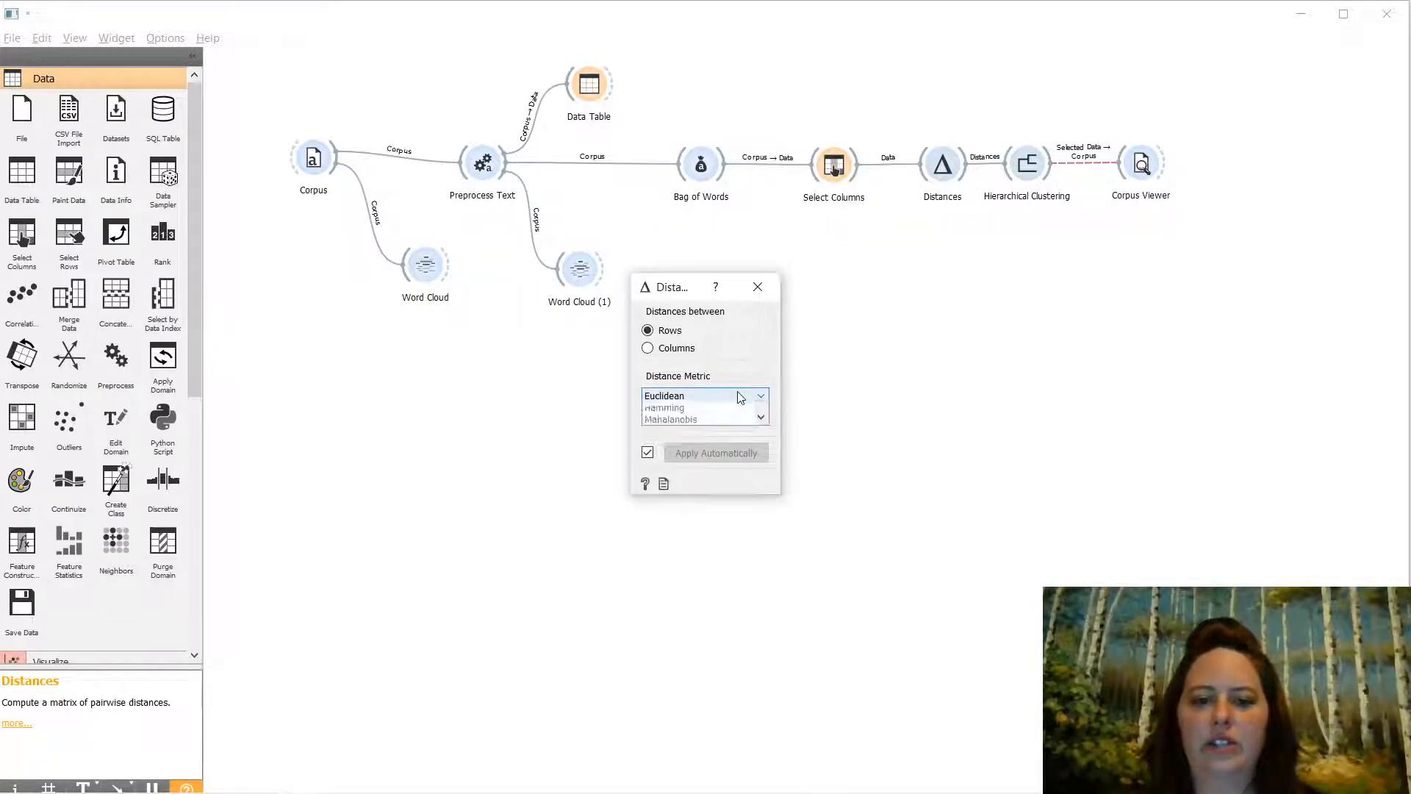
left_click(704, 432)
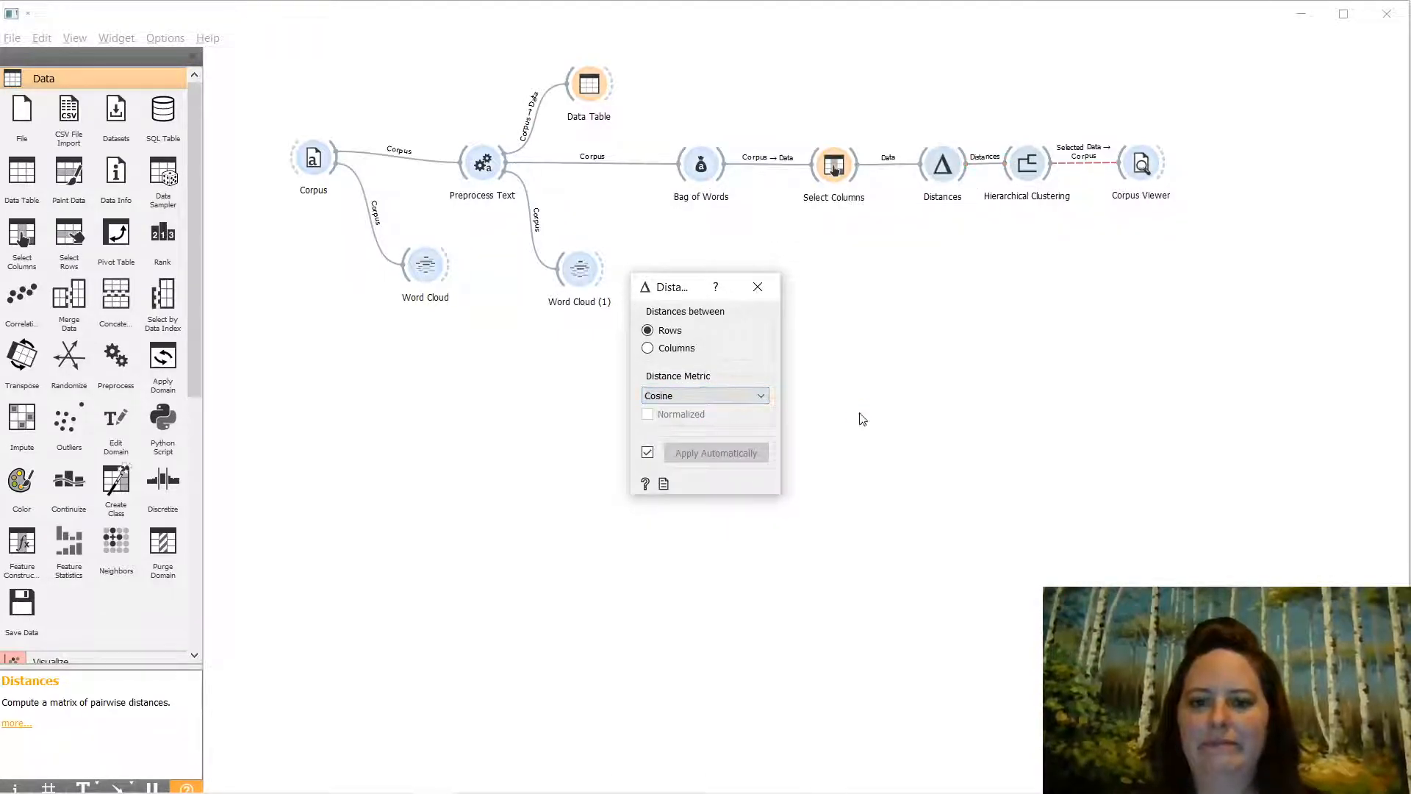
left_click(757, 287)
- Nudge Select Columns left and briefly check the Corpus settings
left_click_drag(834, 171, 810, 171)
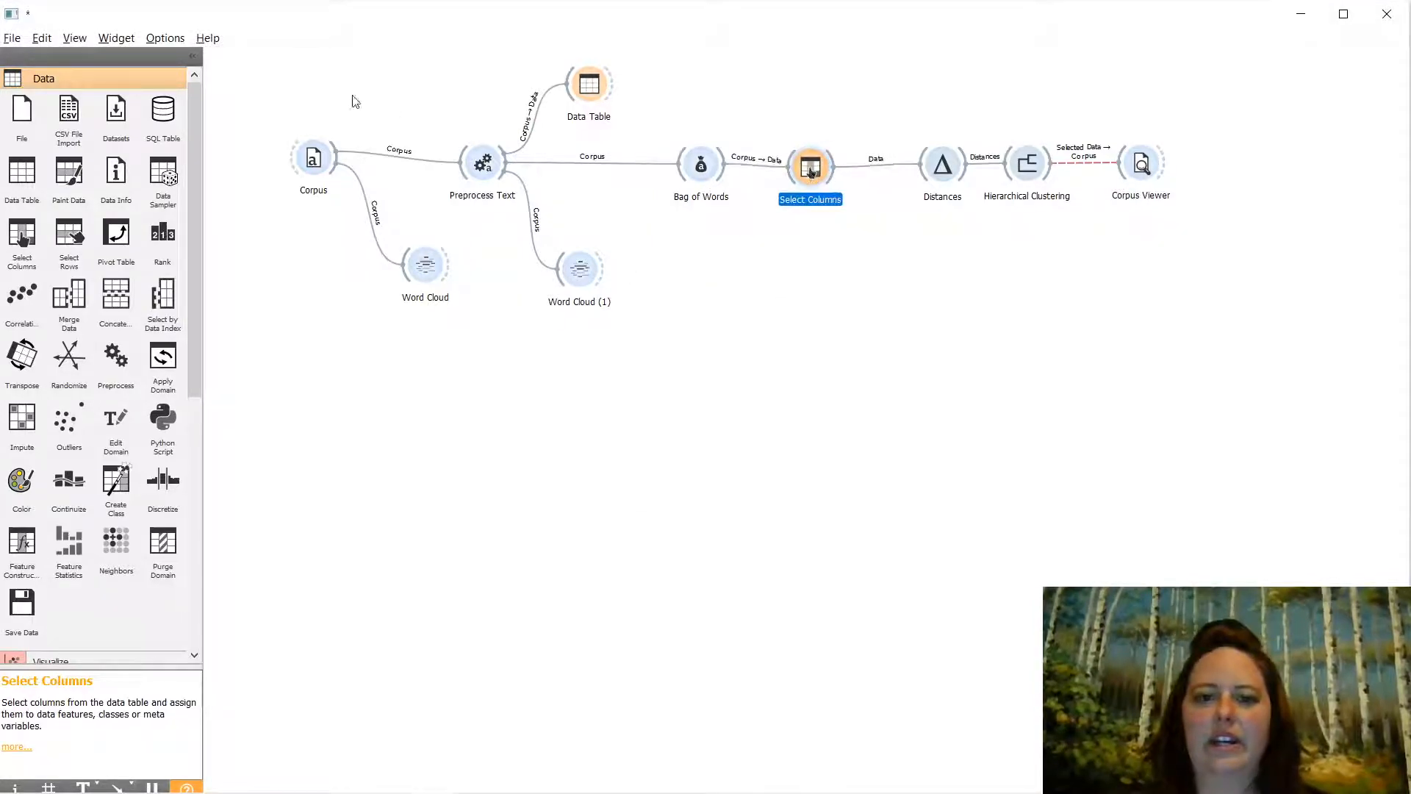
double_click(307, 157)
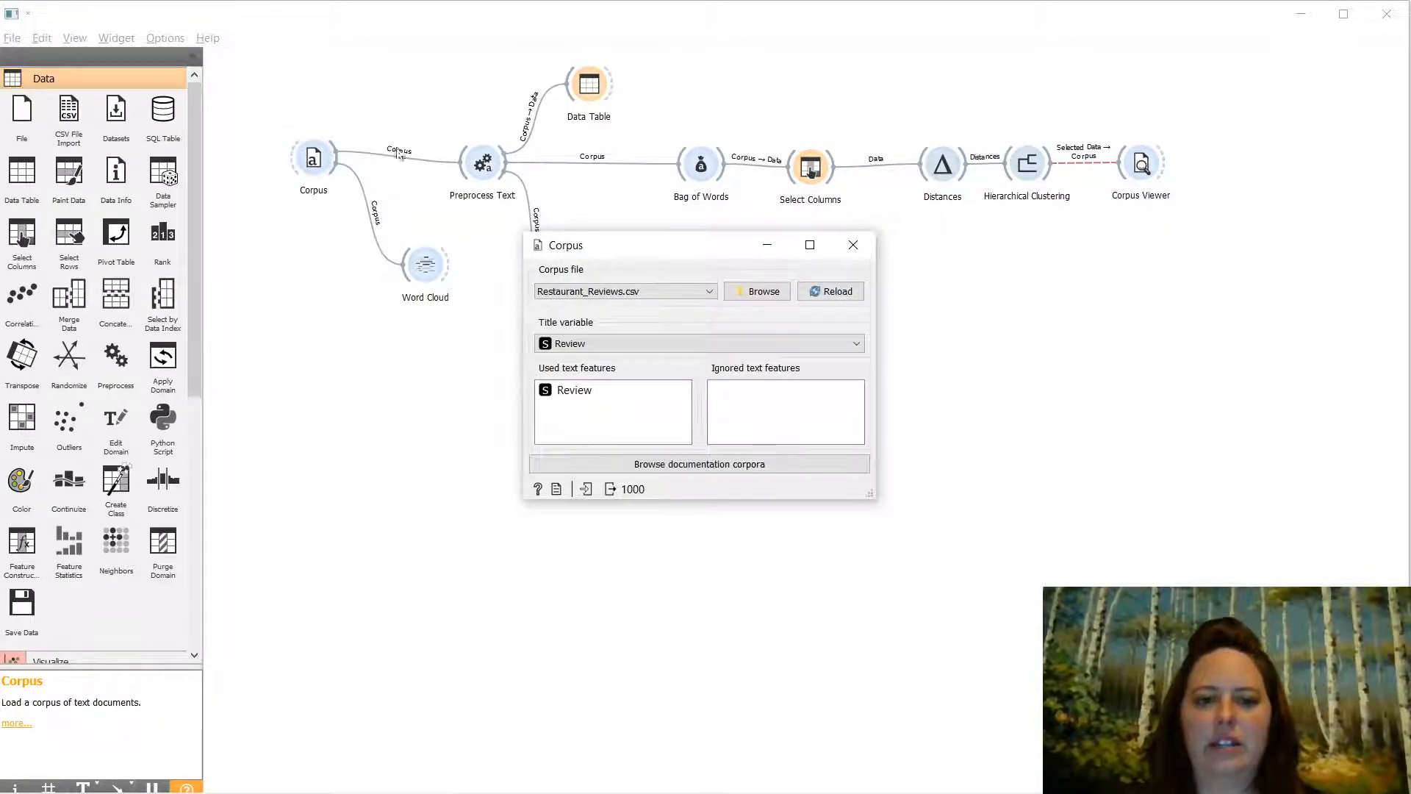
left_click(853, 245)
- Tilt the raw-corpus Word Cloud's words to 30°, then 45°
double_click(424, 265)
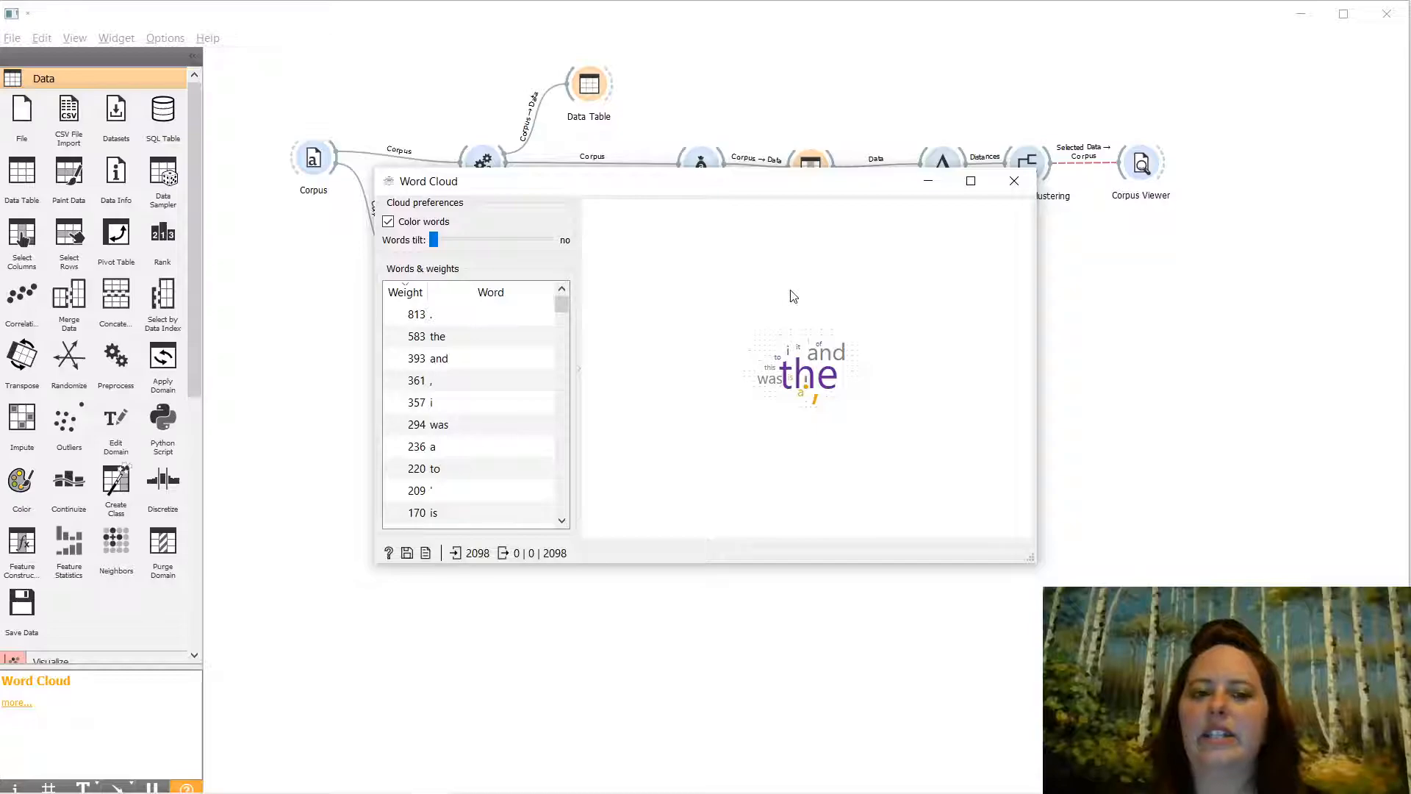
left_click_drag(435, 241, 471, 240)
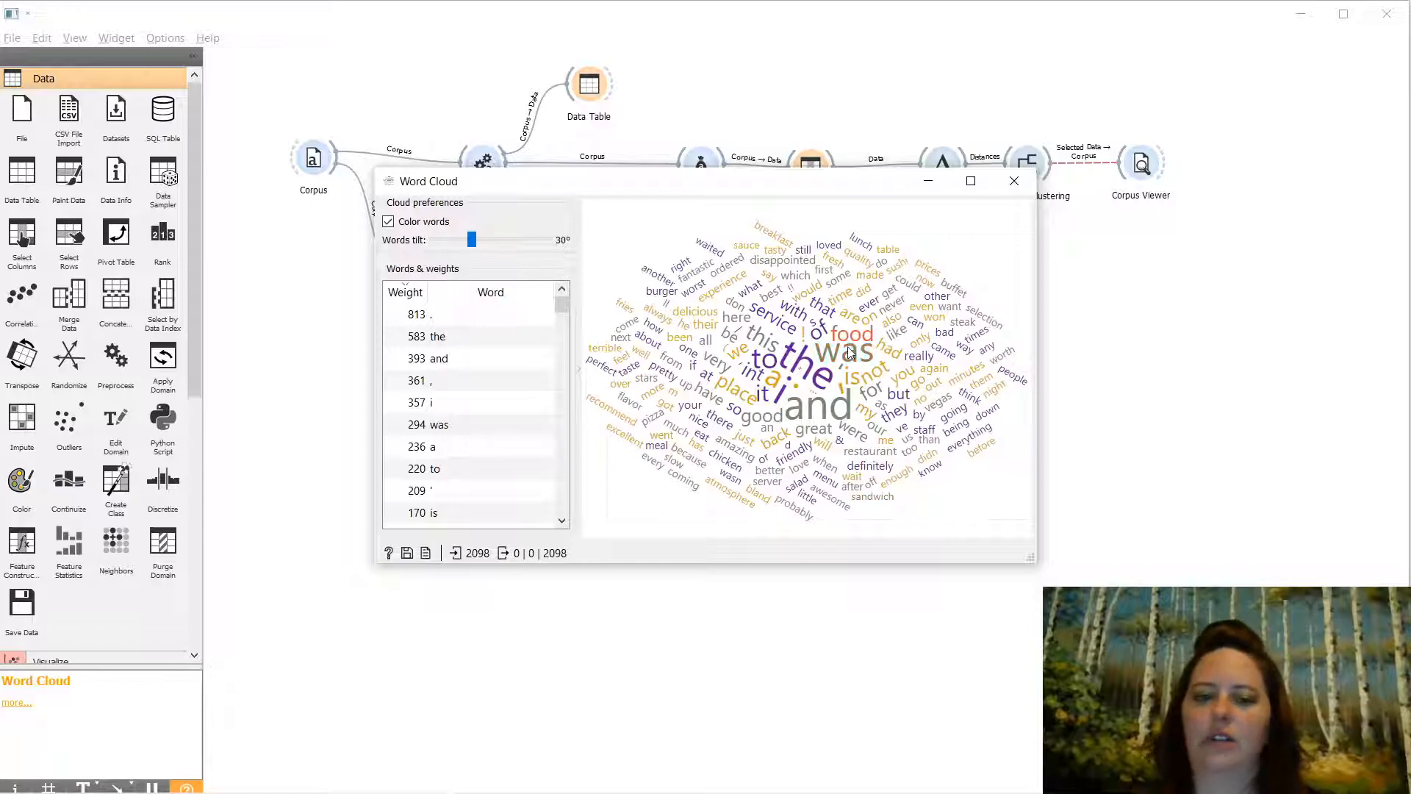
mouse_move(474, 241)
left_mouse_down()
mouse_move(510, 242)
mouse_move(472, 240)
left_mouse_up()
left_click(1022, 190)
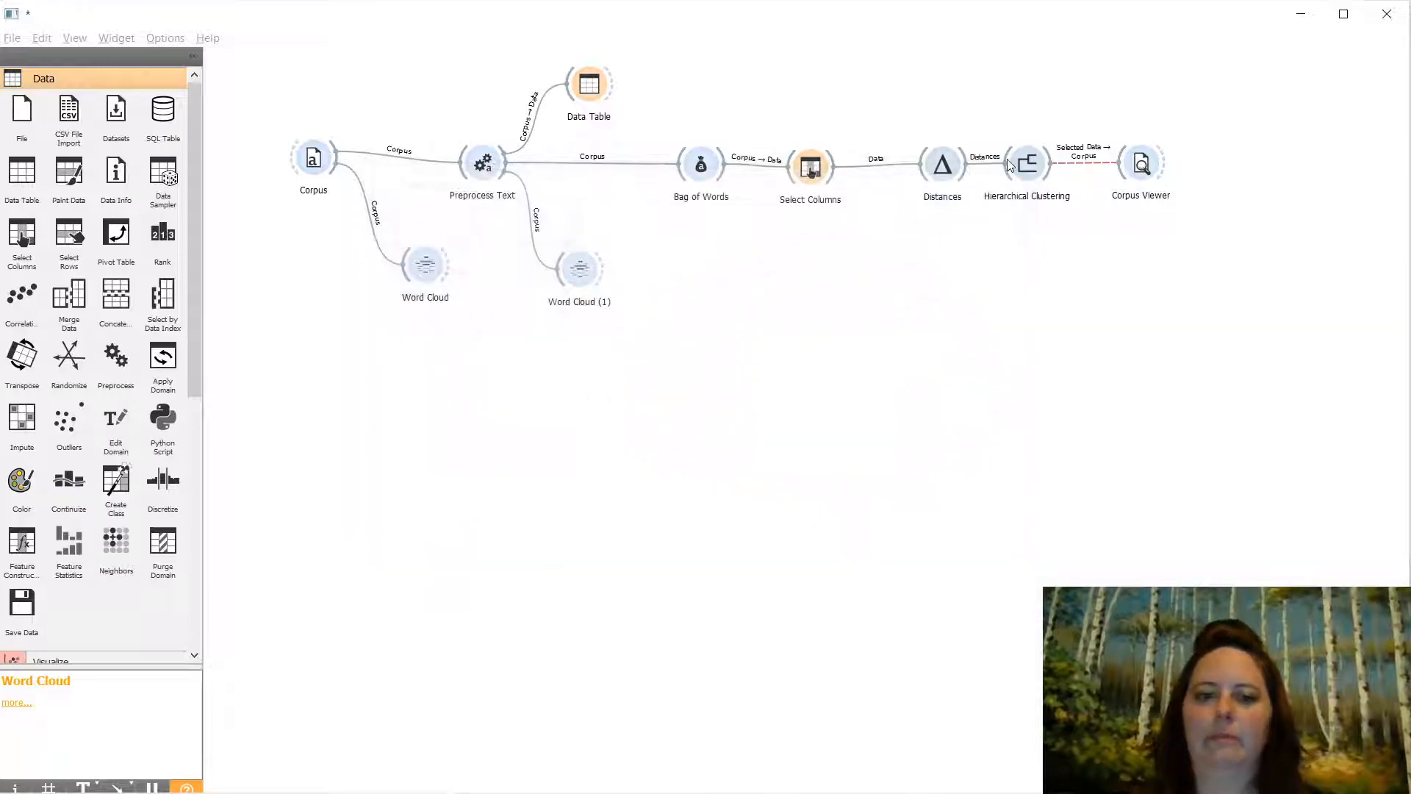
left_click(484, 164)
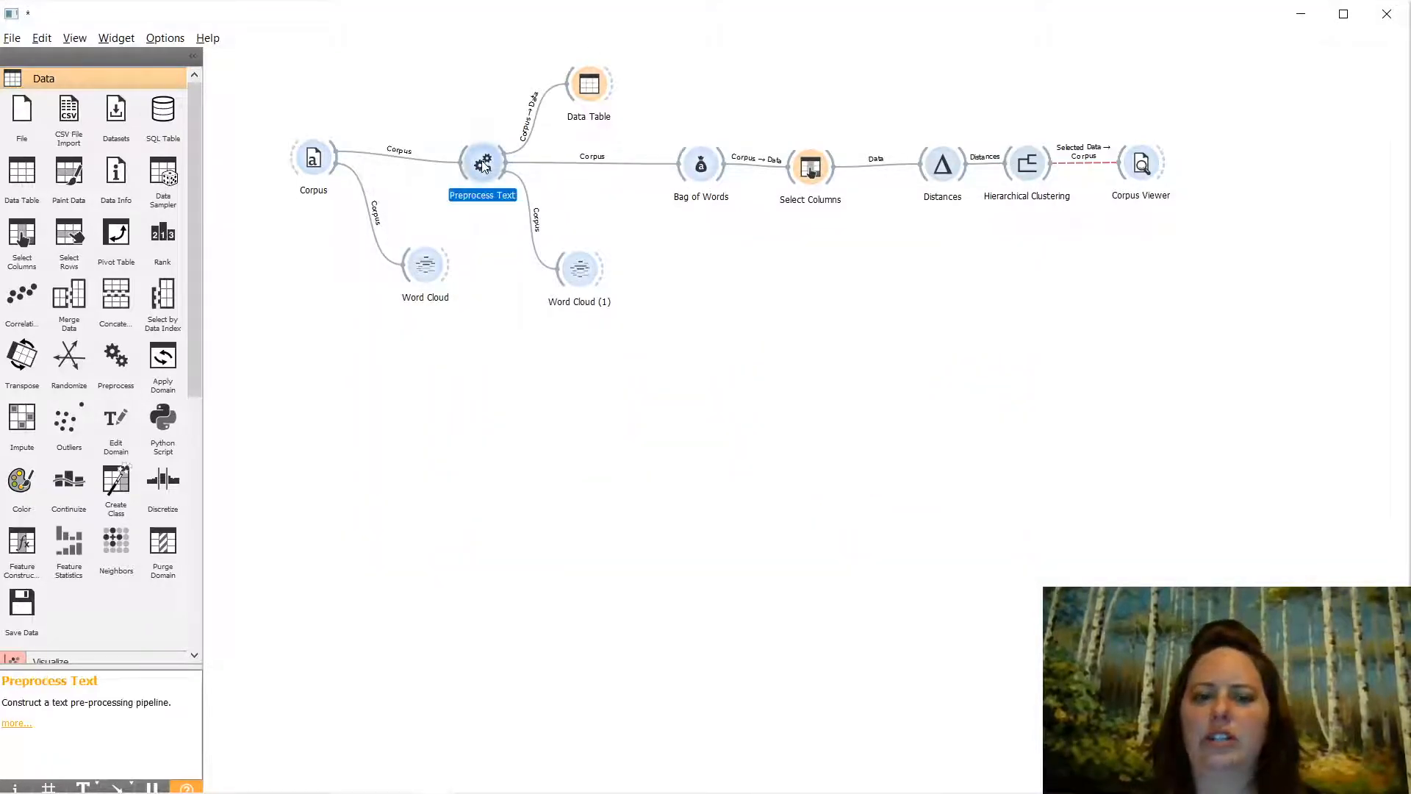
double_click(483, 165)
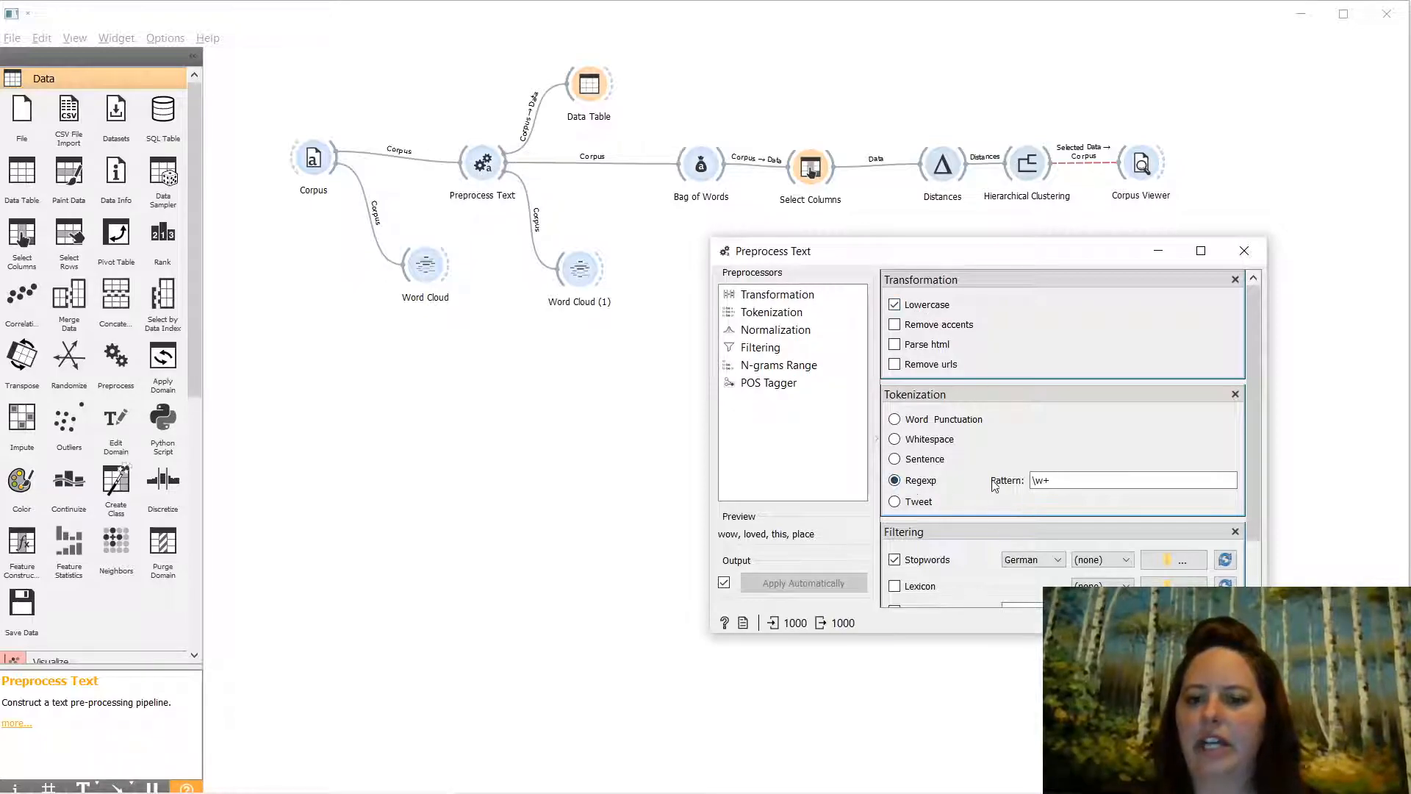
scroll(981, 486, "down", 2)
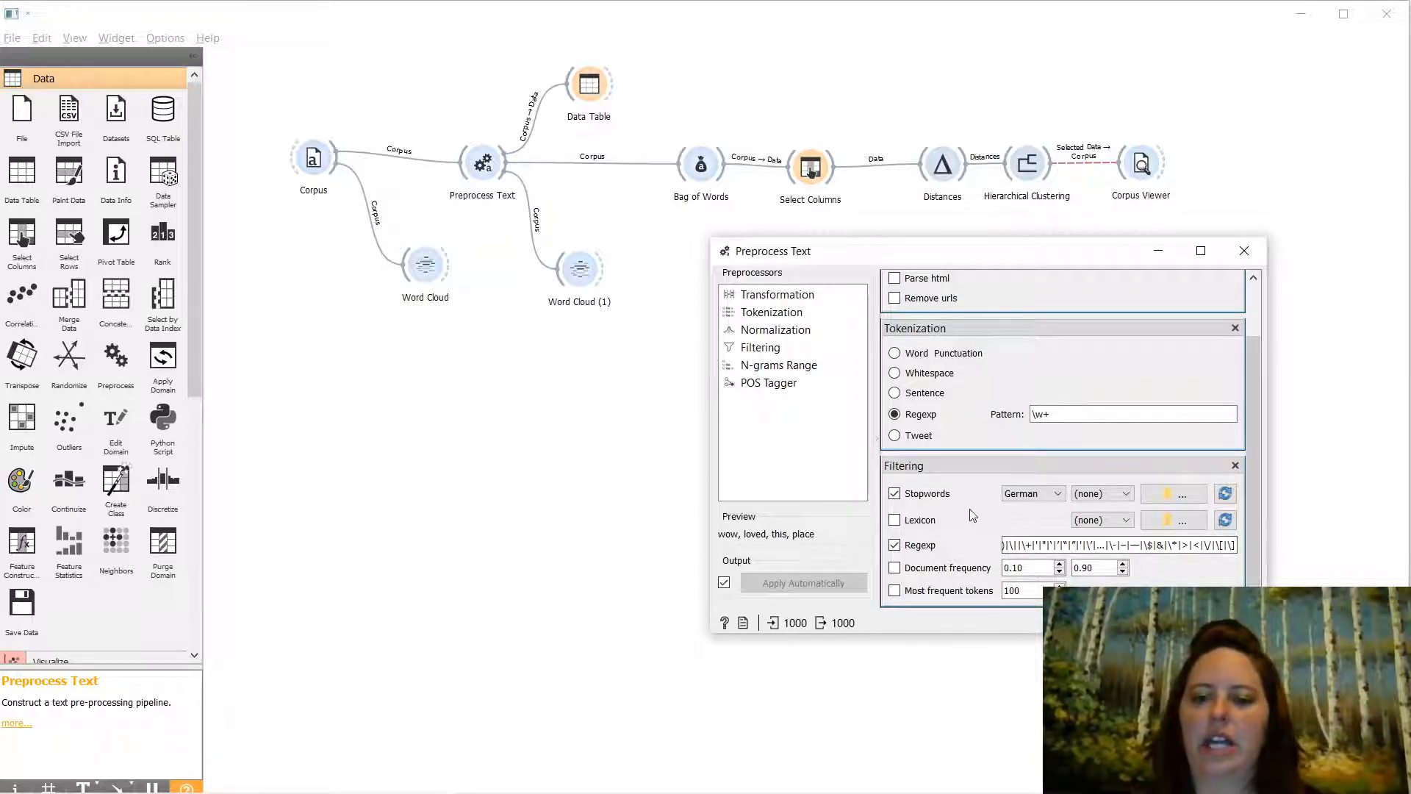
left_click(1244, 251)
double_click(581, 270)
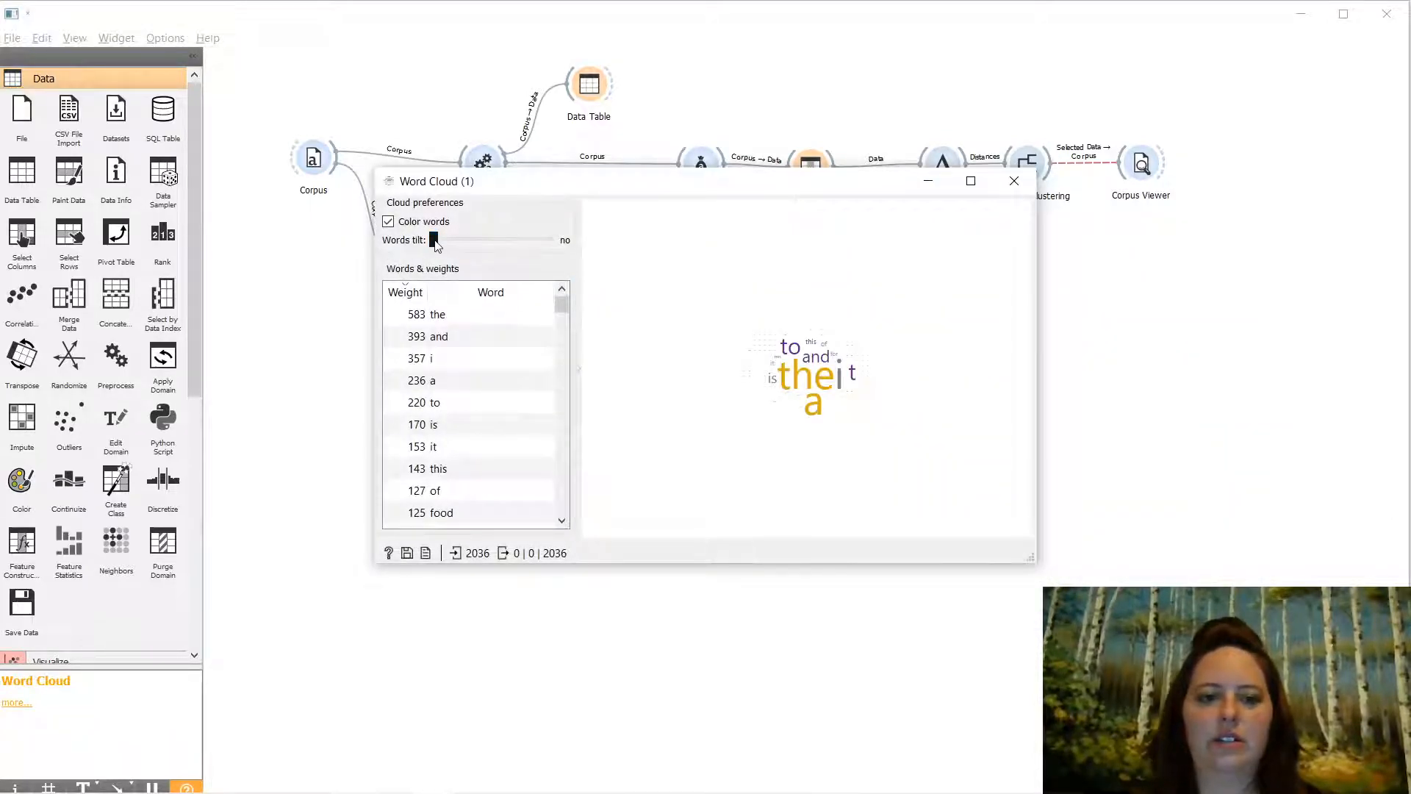
- Set Word Cloud (1)'s word tilt to 30° and close it
left_click_drag(433, 240, 473, 243)
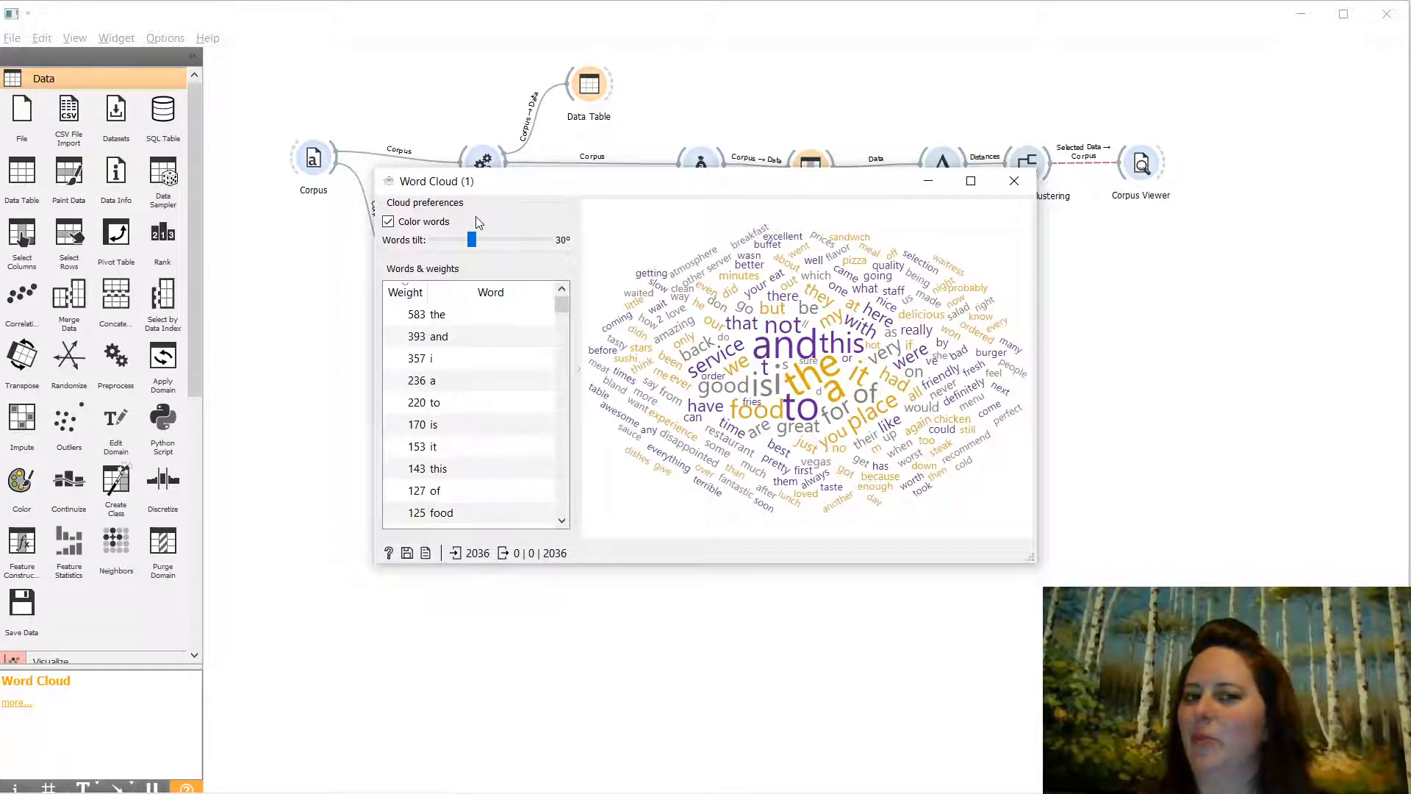
left_click(1018, 182)
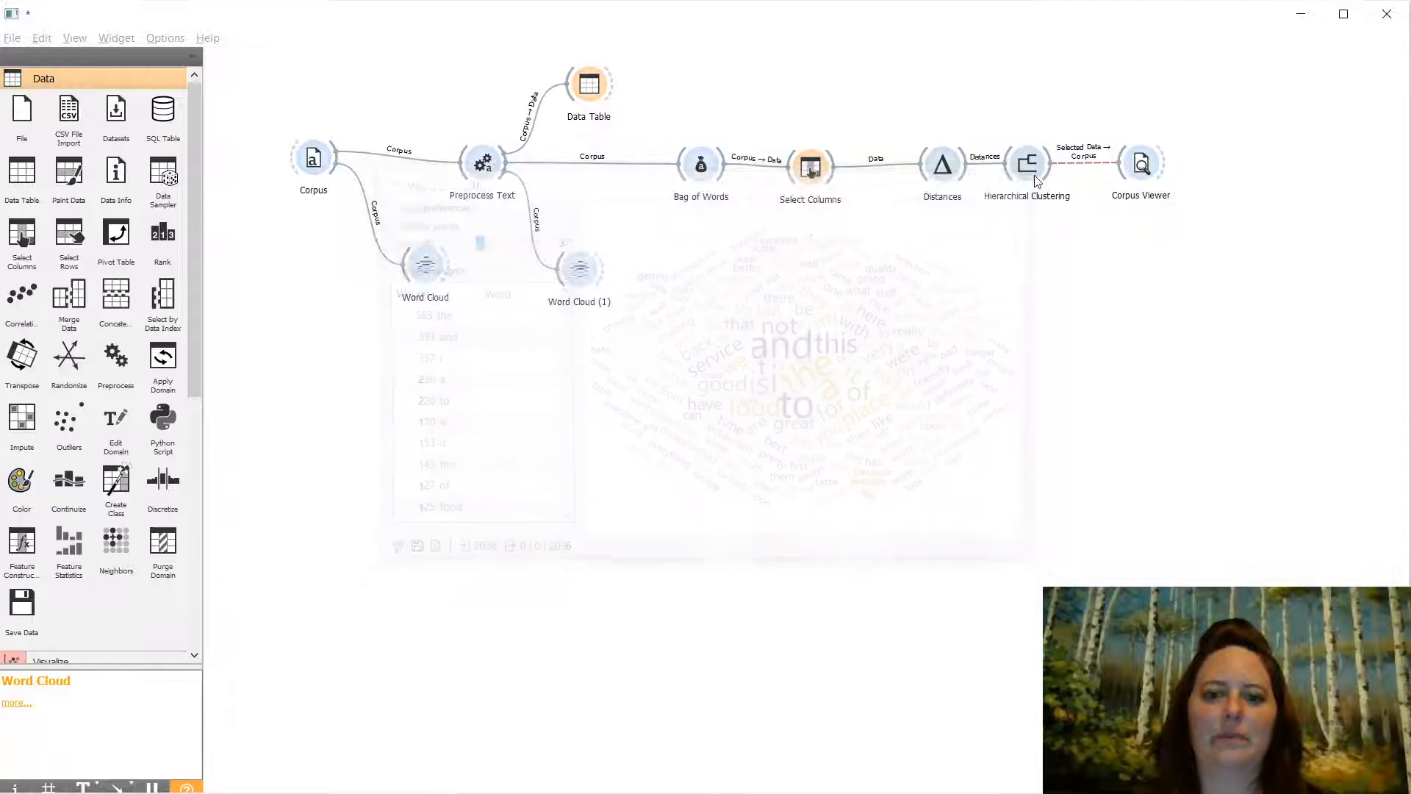
double_click(599, 86)
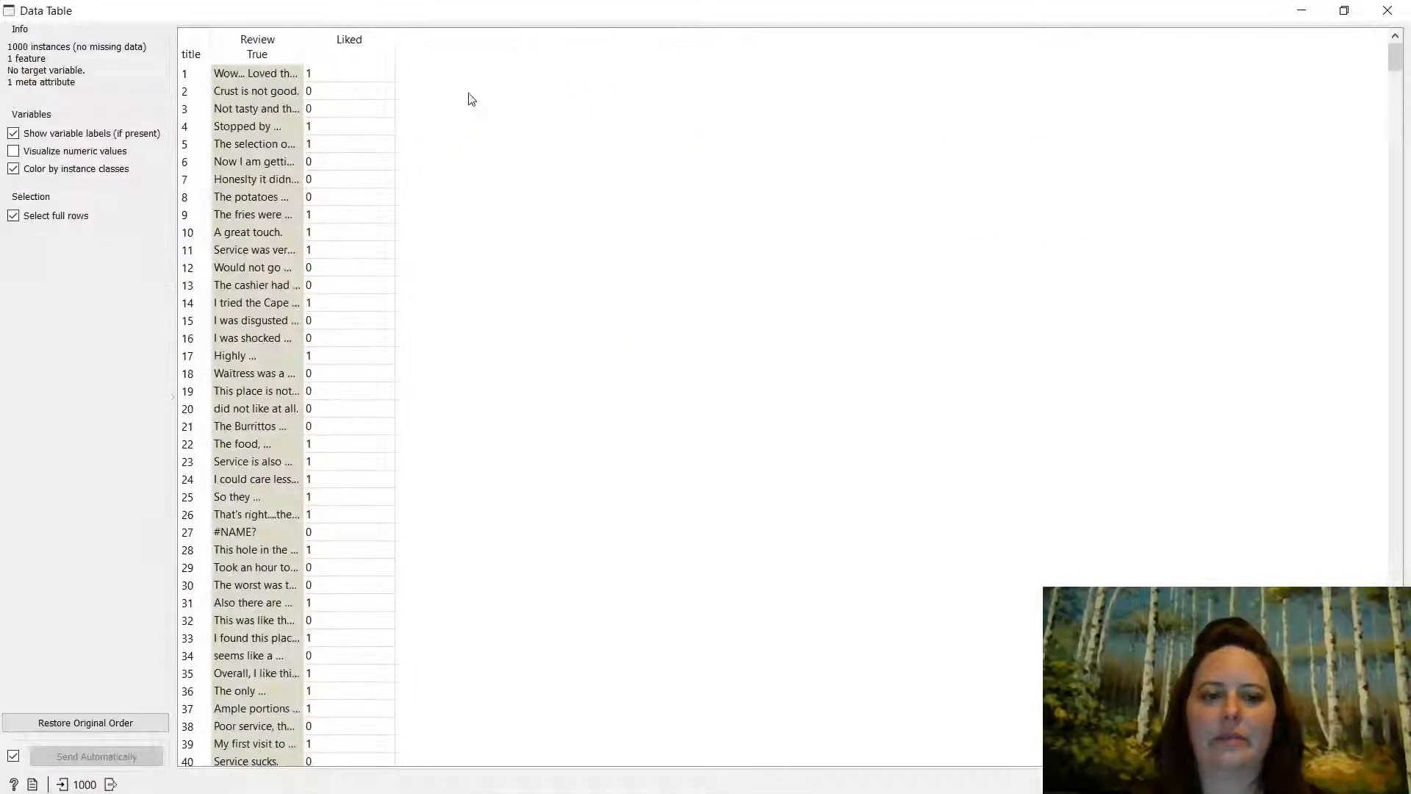
left_click_drag(302, 47, 831, 76)
scroll(463, 434, "down", 20)
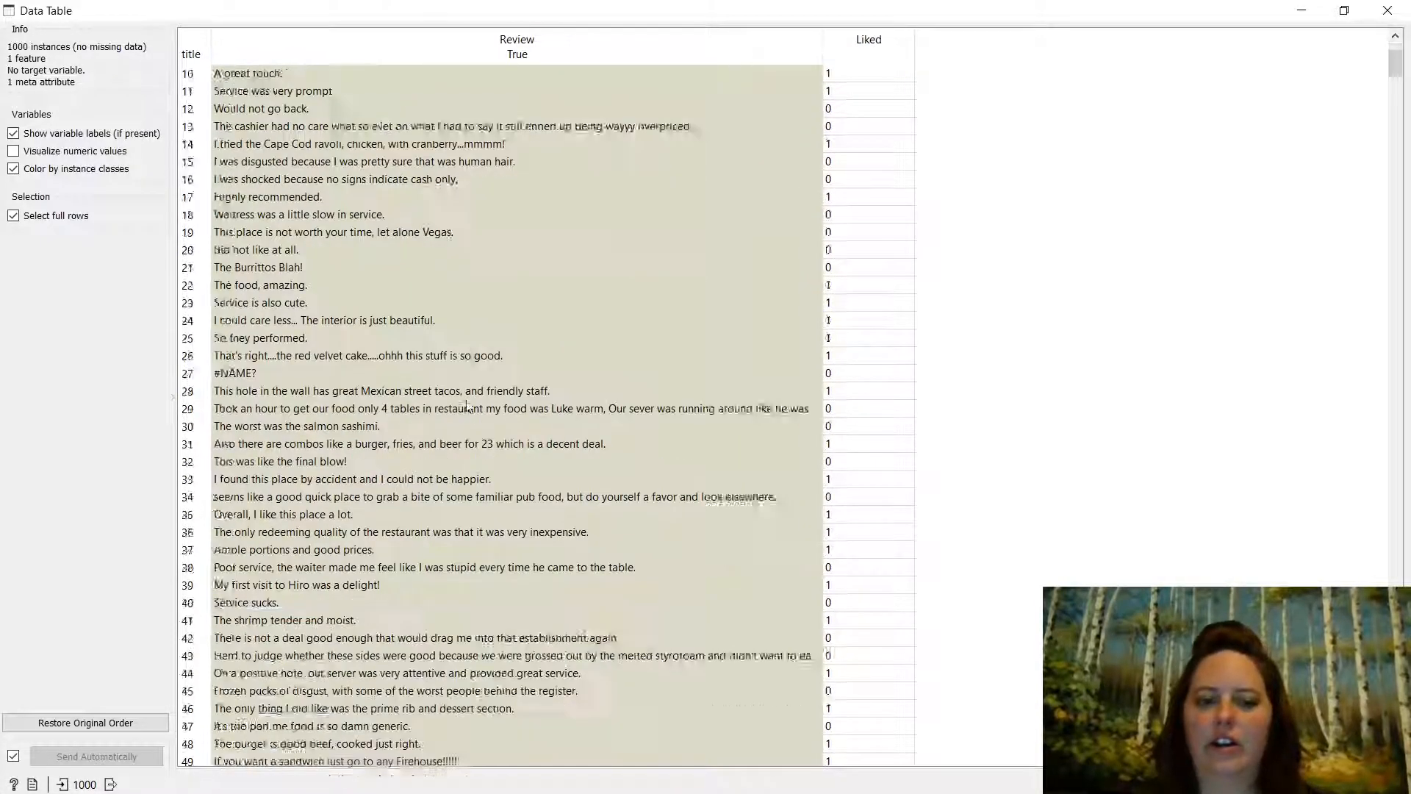
scroll(463, 438, "down", 15)
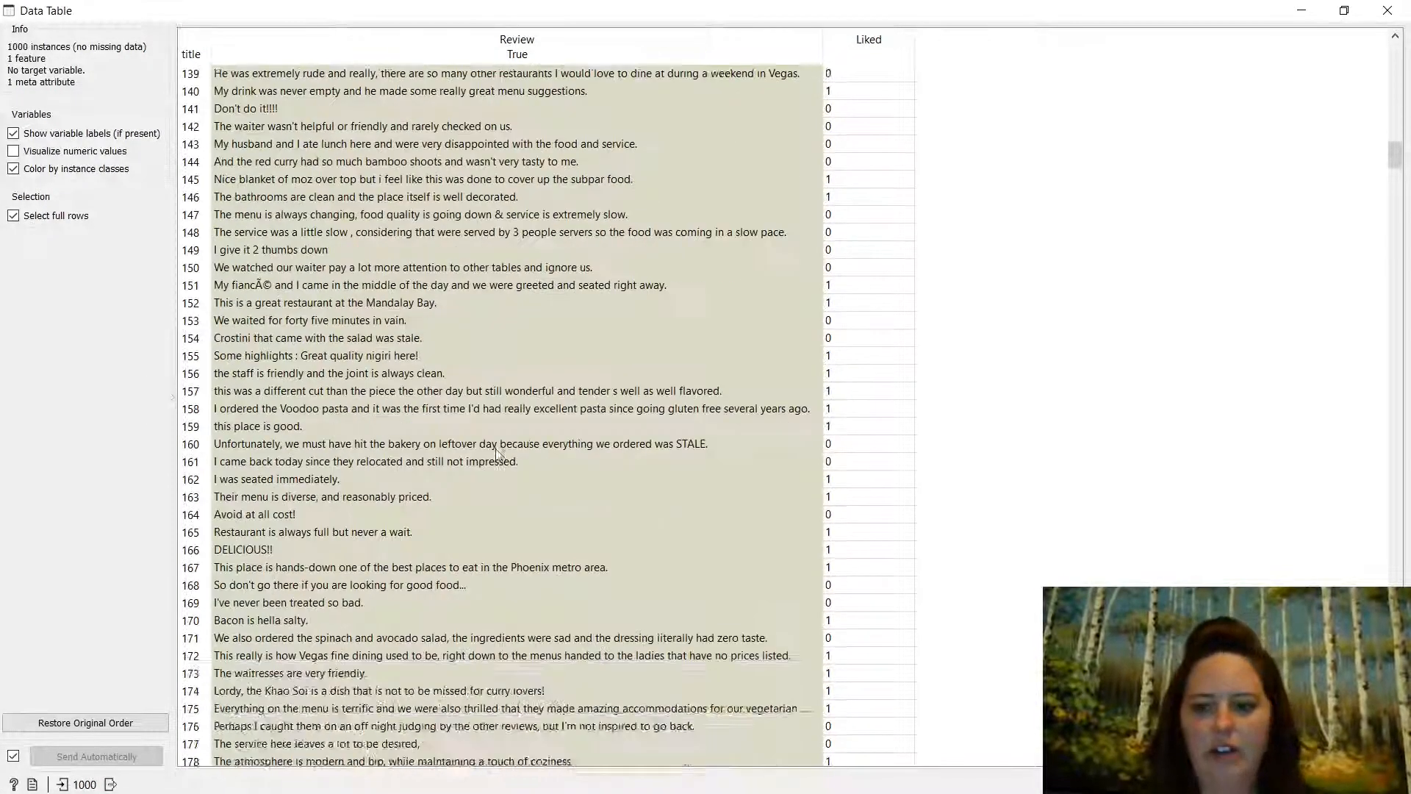
left_click_drag(1398, 166, 1398, 749)
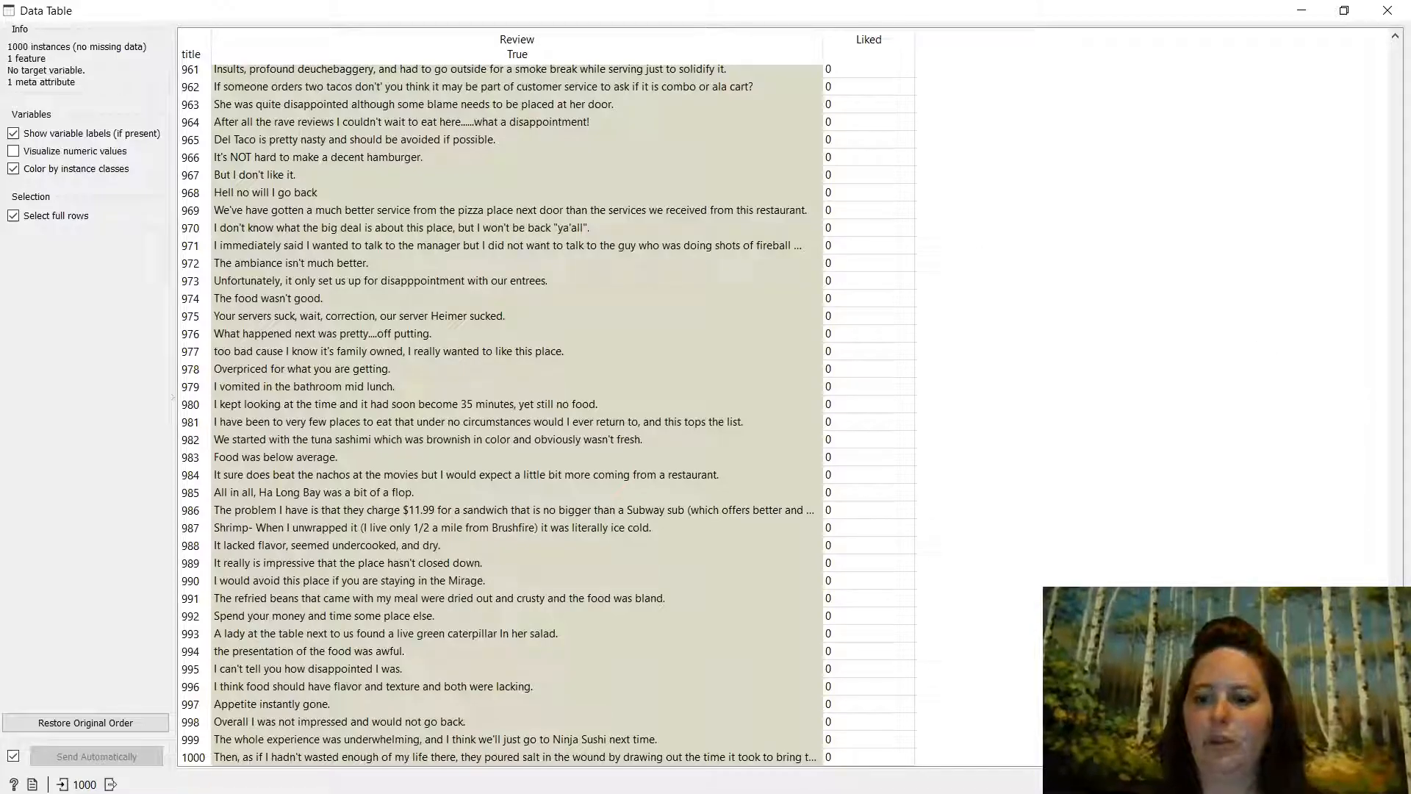
left_click_drag(1395, 737, 1395, 56)
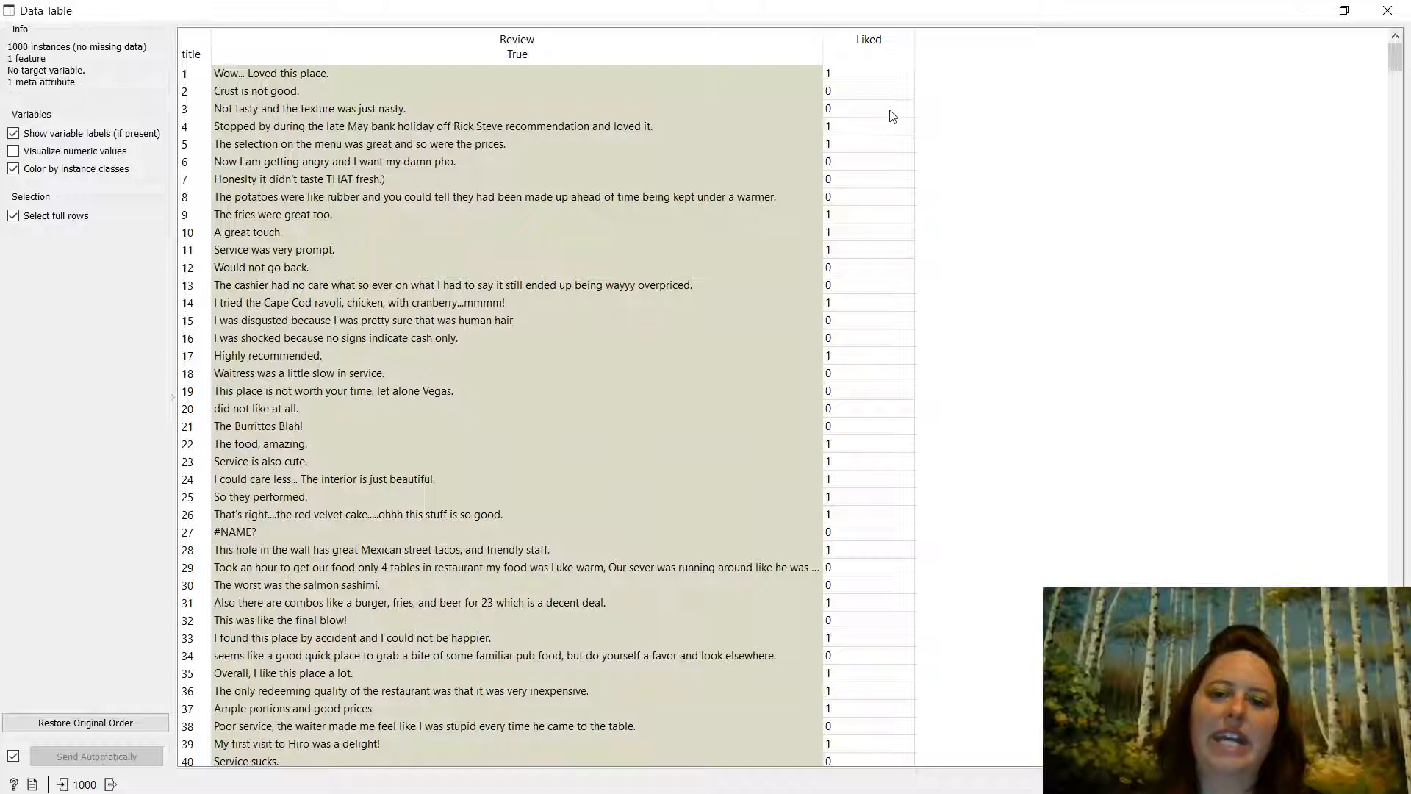
left_click(1388, 10)
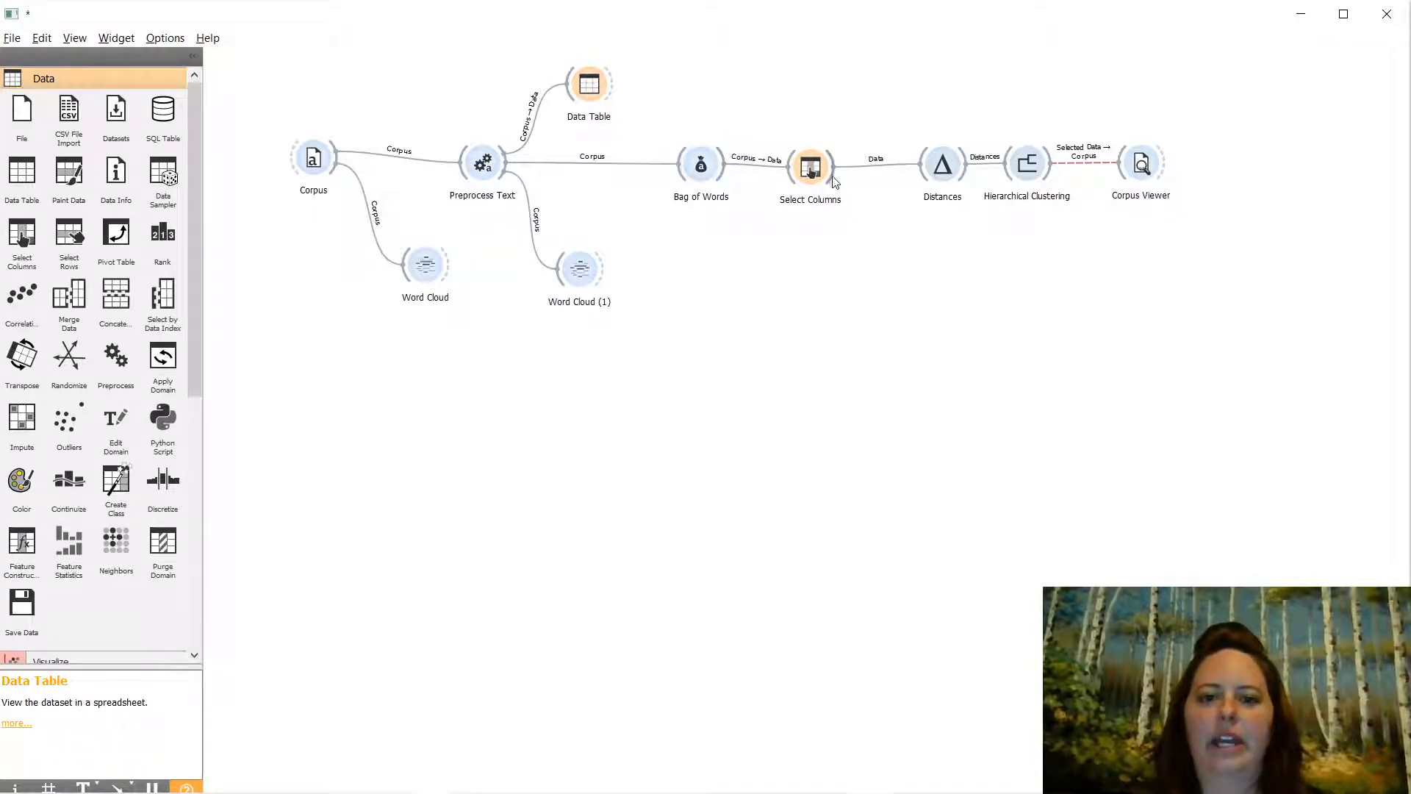
- Add Data Table (1) after Select Columns and inspect the reviews' bag-of-words counts
left_click_drag(838, 161, 879, 90)
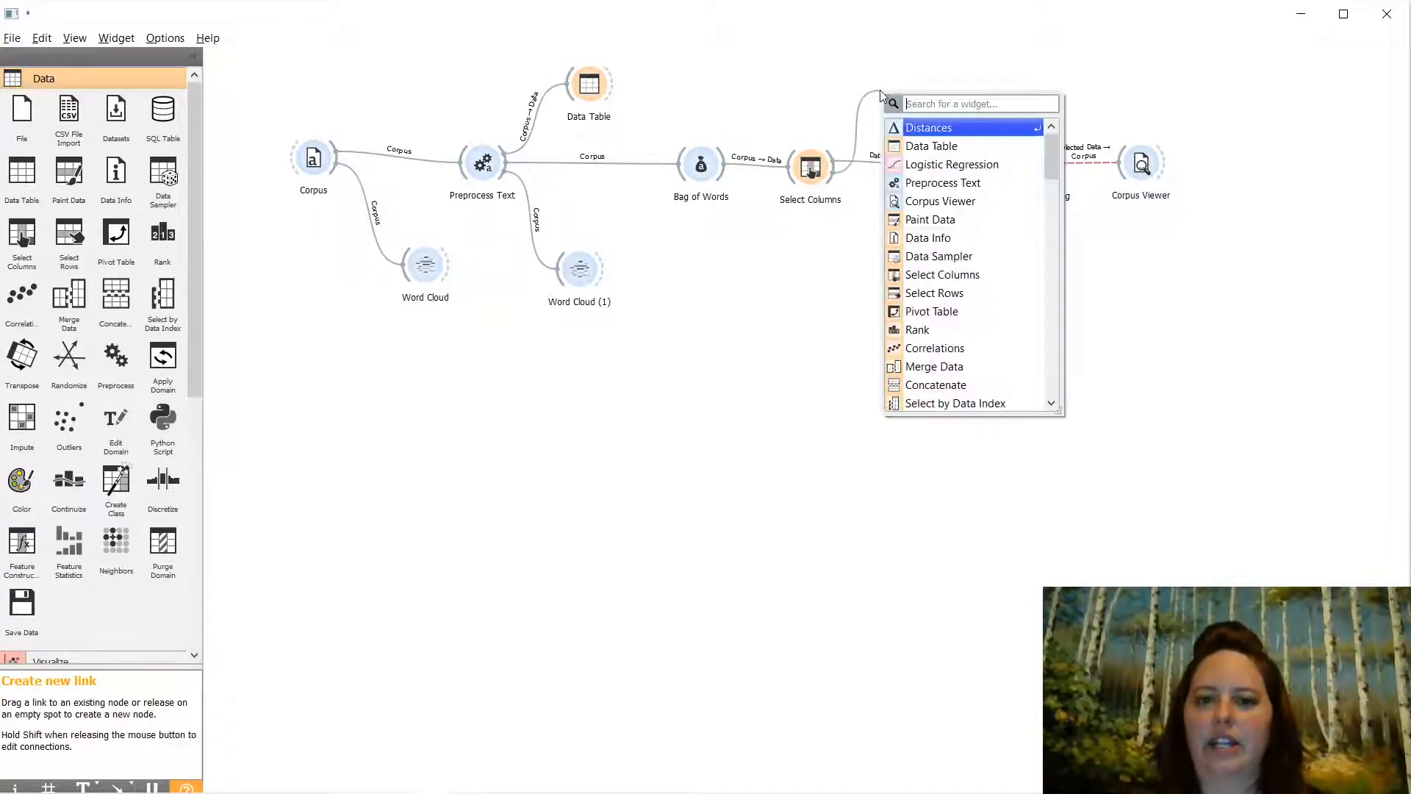
left_click(920, 143)
double_click(902, 90)
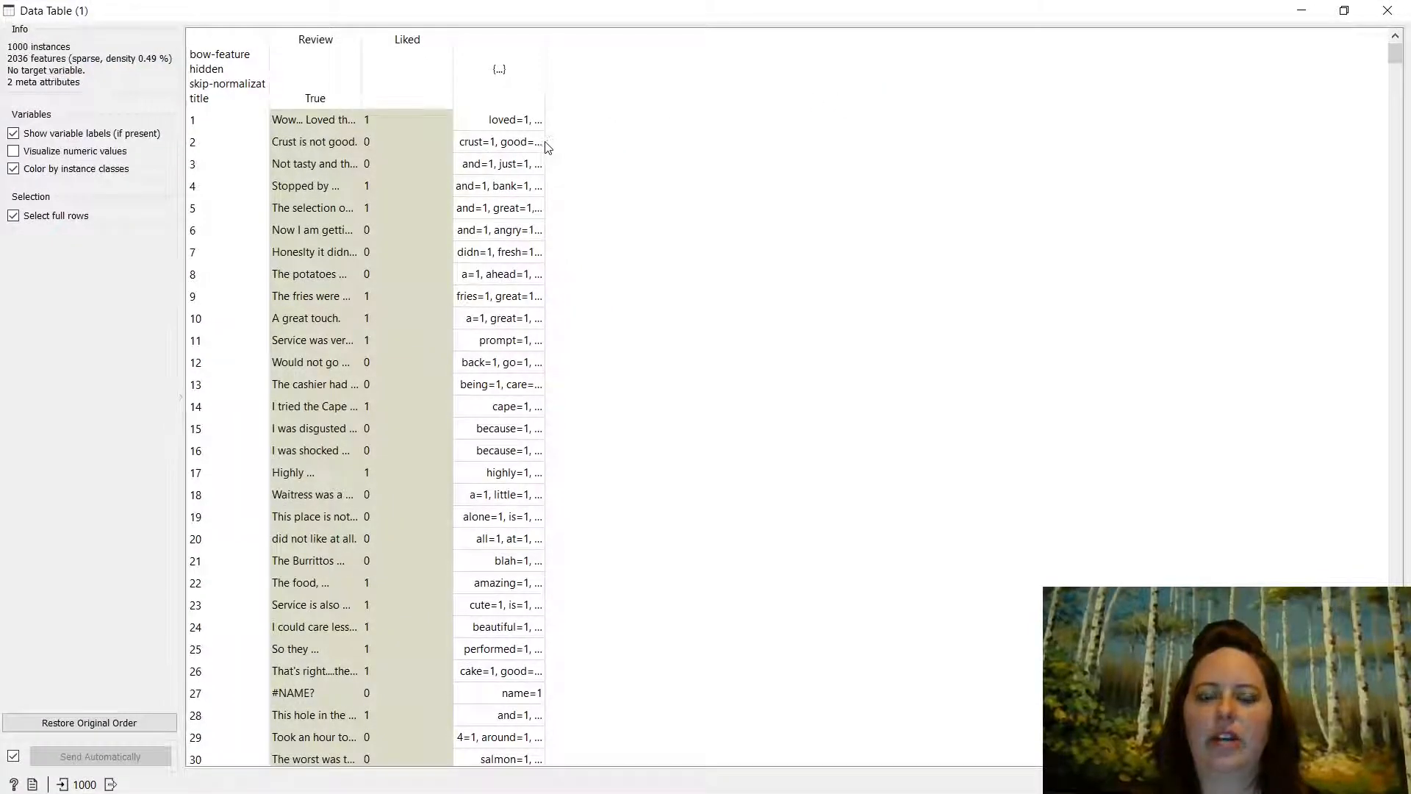
left_click(545, 143)
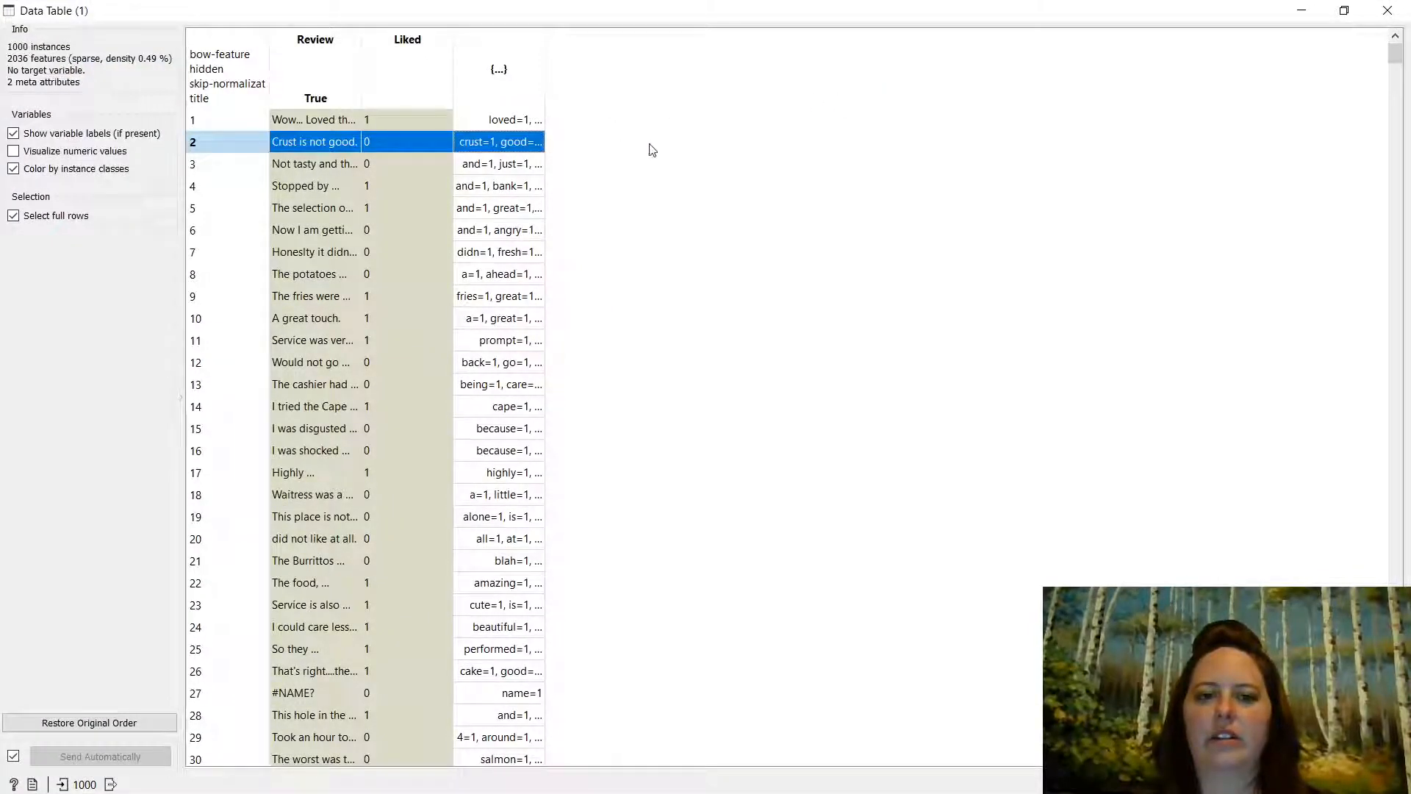
double_click(544, 85)
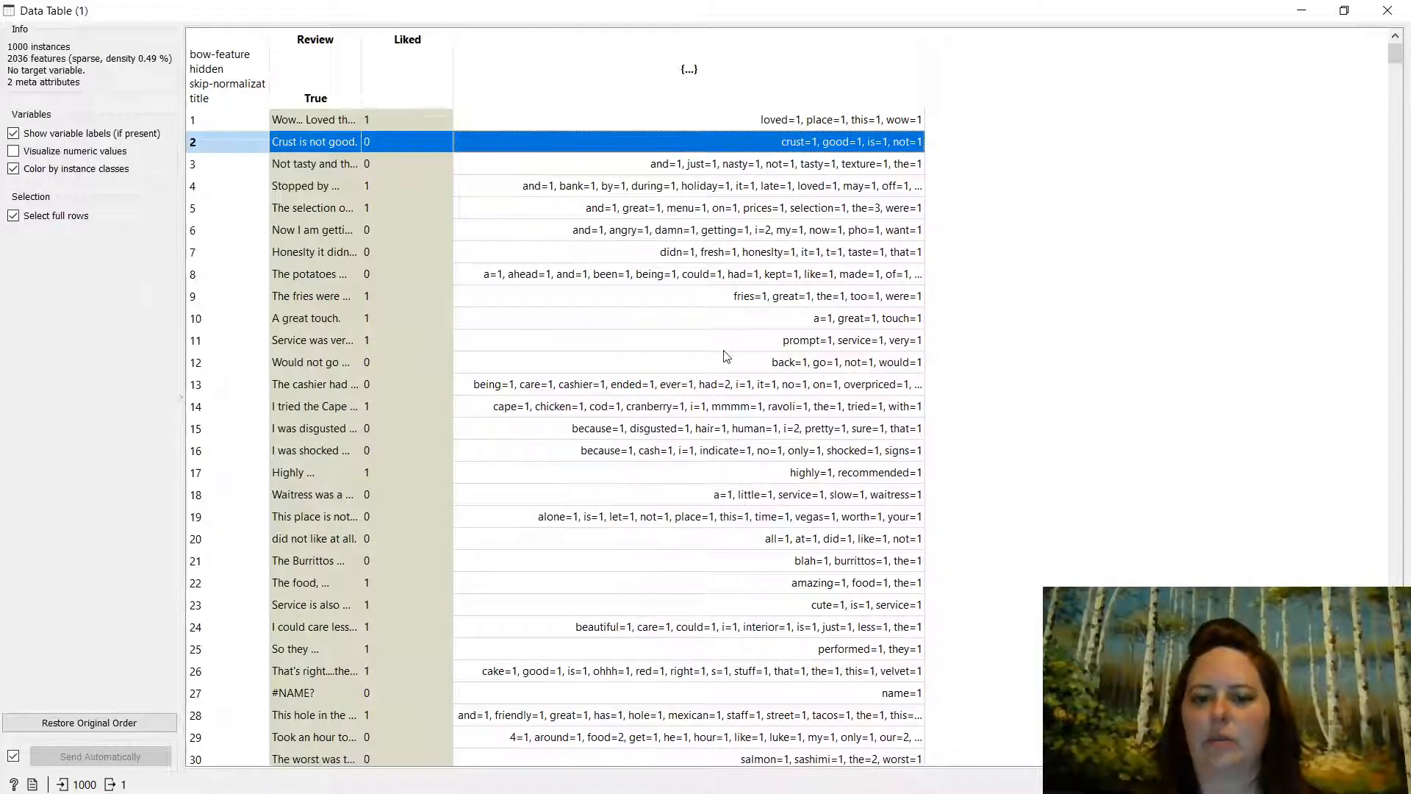
left_click(1313, 7)
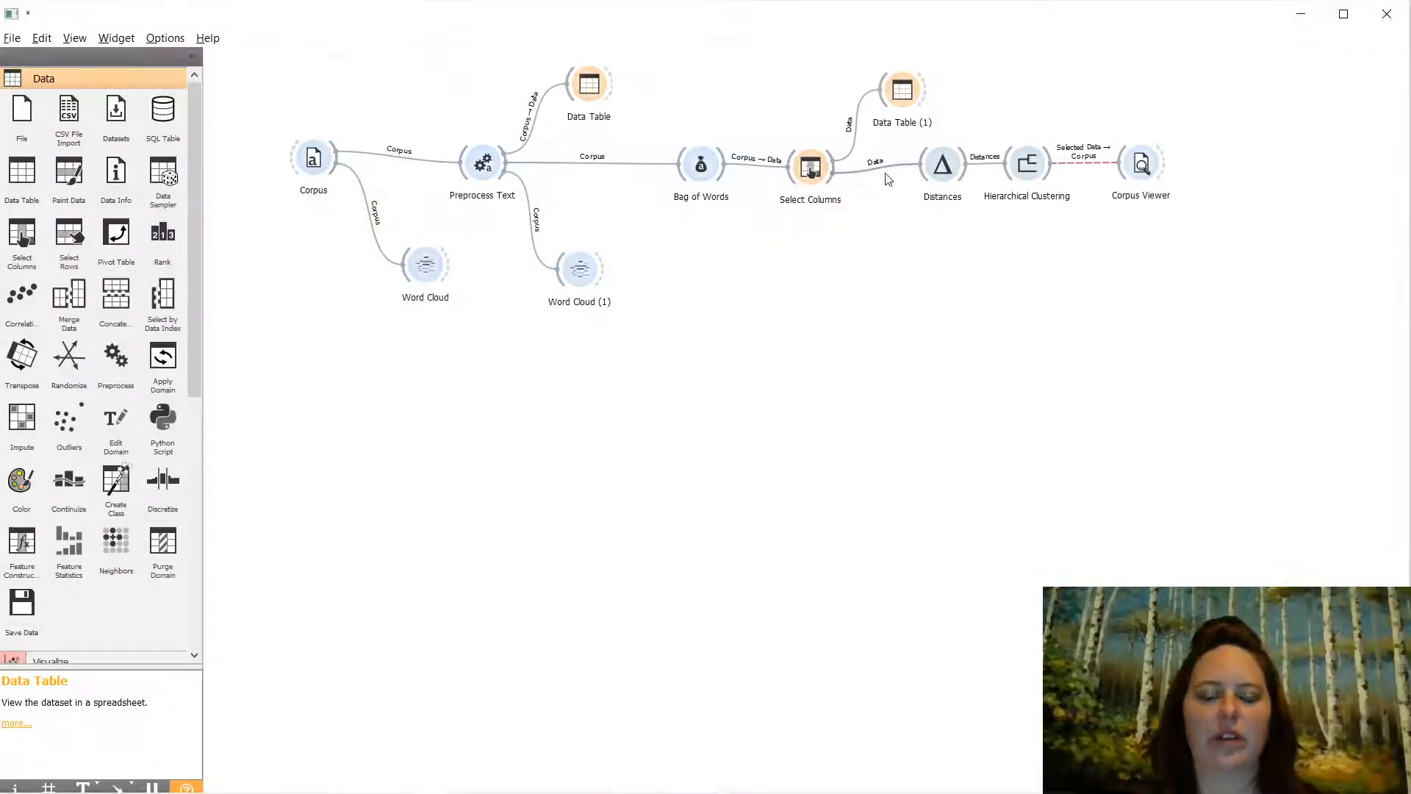
- Shift Bag of Words, Select Columns, Distances and Hierarchical Clustering left, checking Bag of Words and Distances settings
left_click_drag(701, 169, 623, 165)
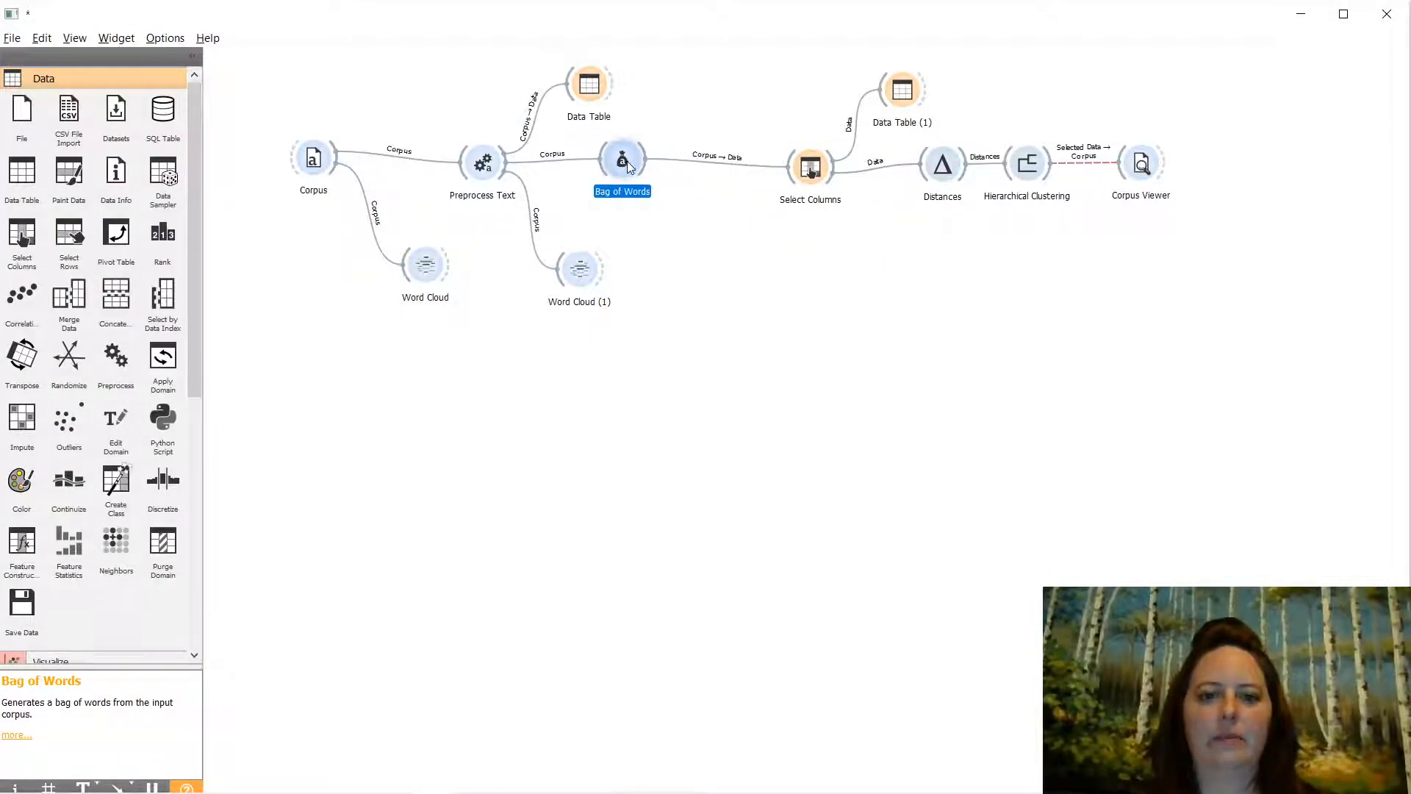
double_click(624, 162)
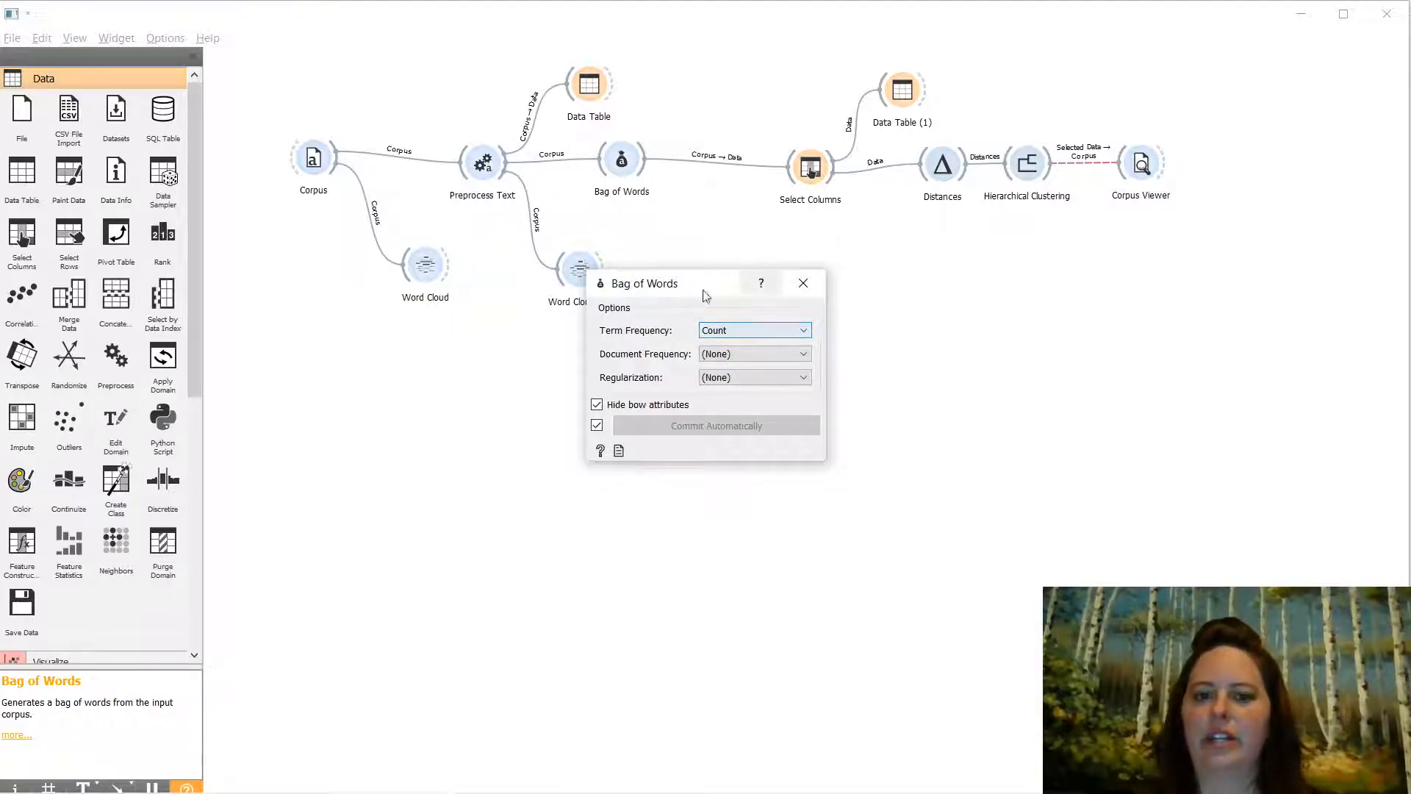
left_click(803, 283)
left_click_drag(810, 168, 777, 168)
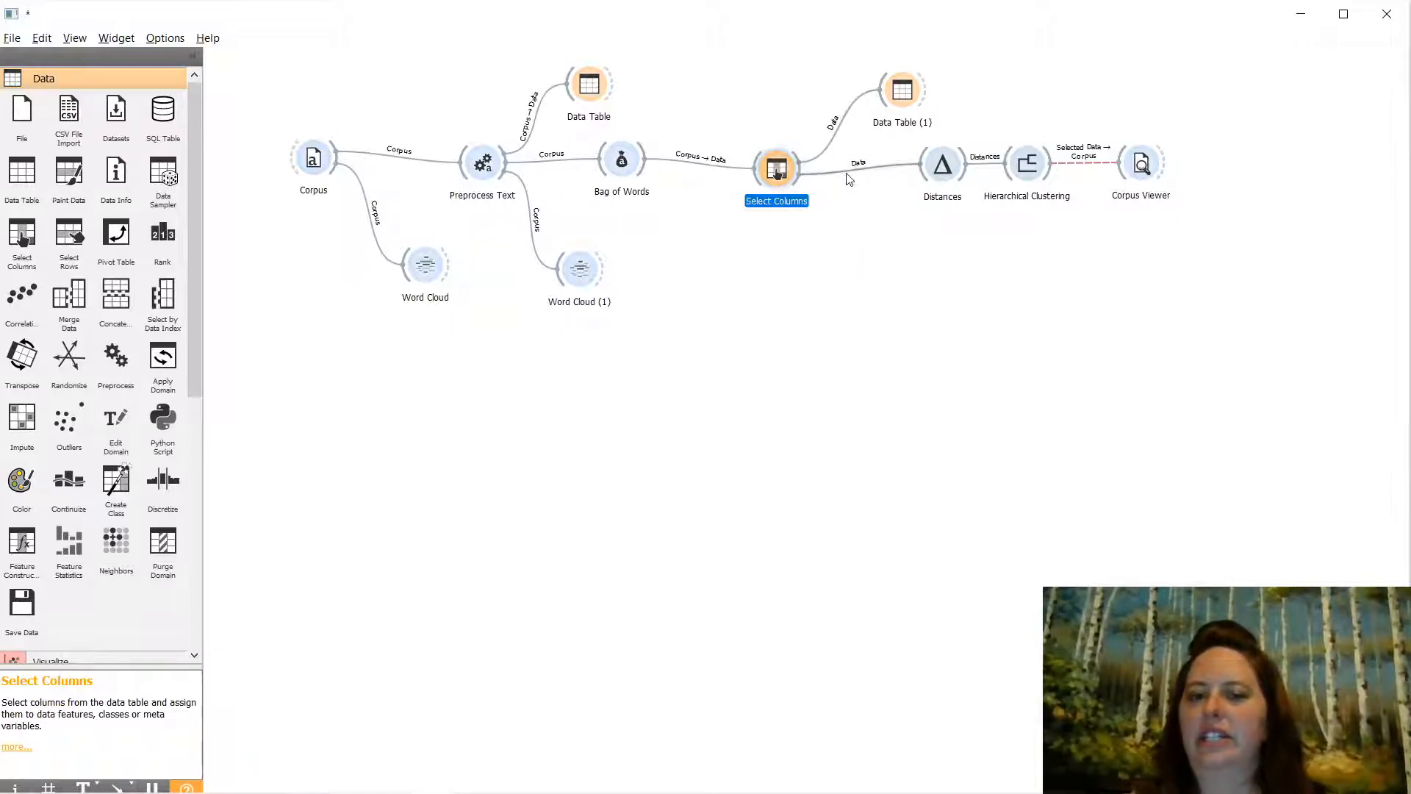
left_click_drag(942, 166, 911, 170)
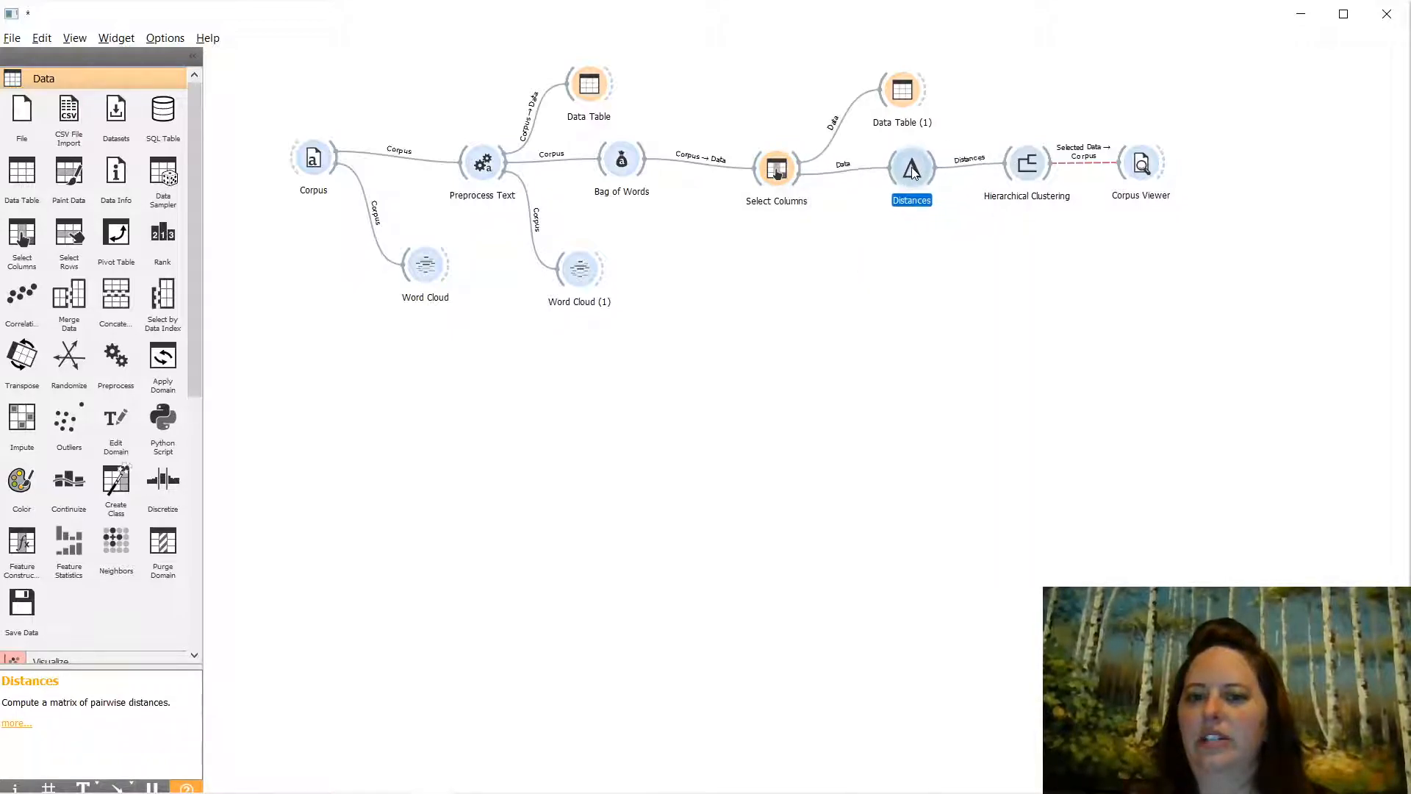
double_click(911, 170)
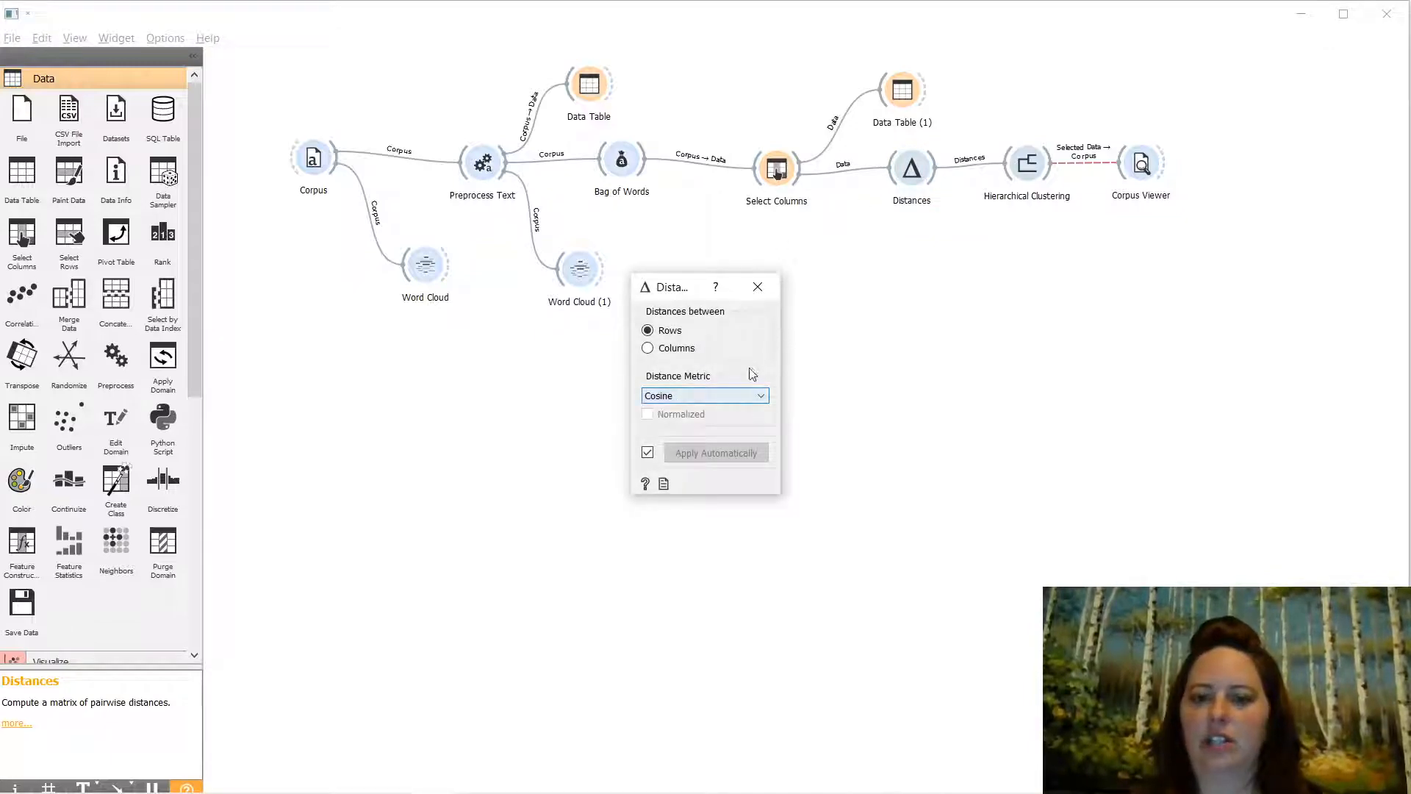
left_click(757, 287)
left_click_drag(1027, 164, 1023, 174)
double_click(1021, 190)
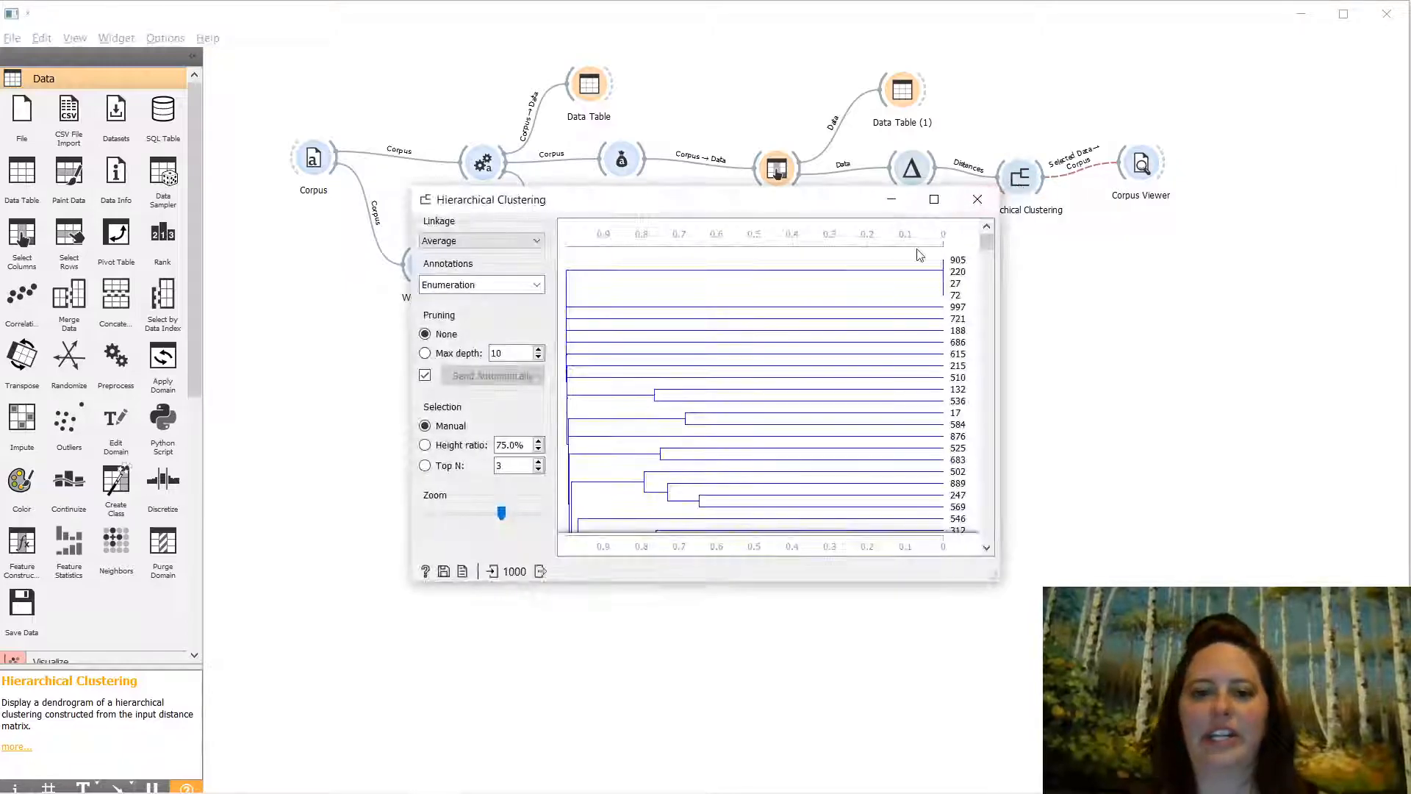
- Maximize the dendrogram and annotate its leaves with Liked (0/1) instead of Review text
left_click(934, 200)
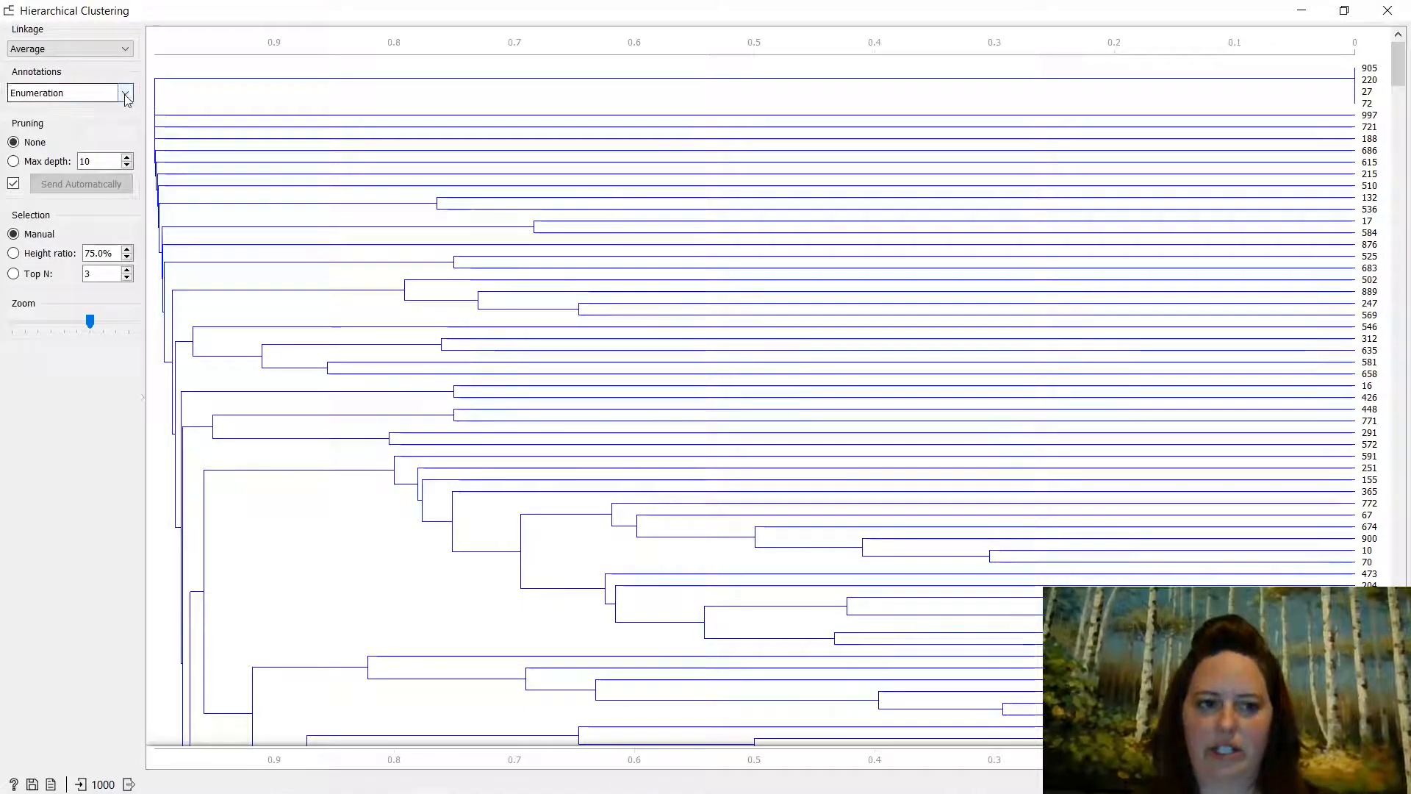
left_click(79, 94)
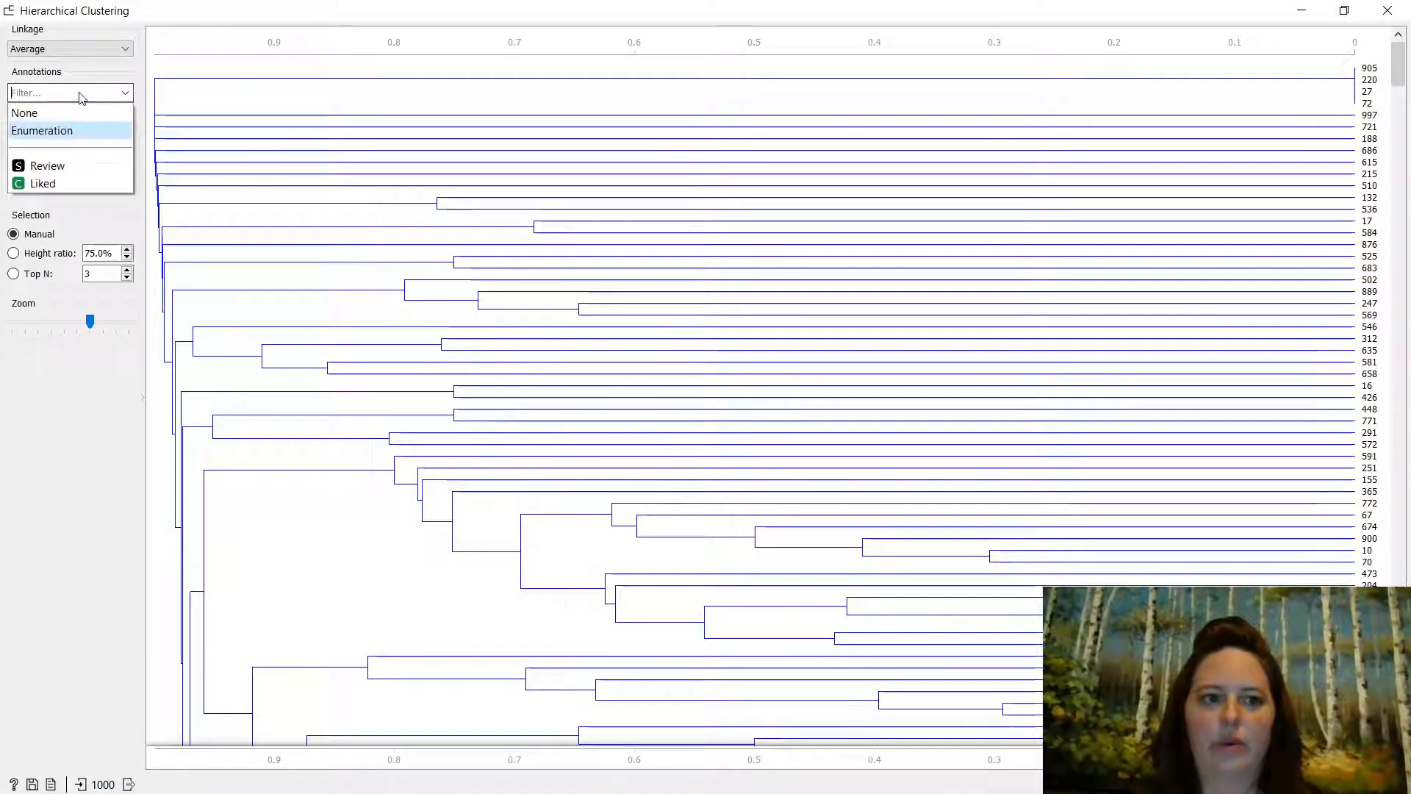
left_click(72, 166)
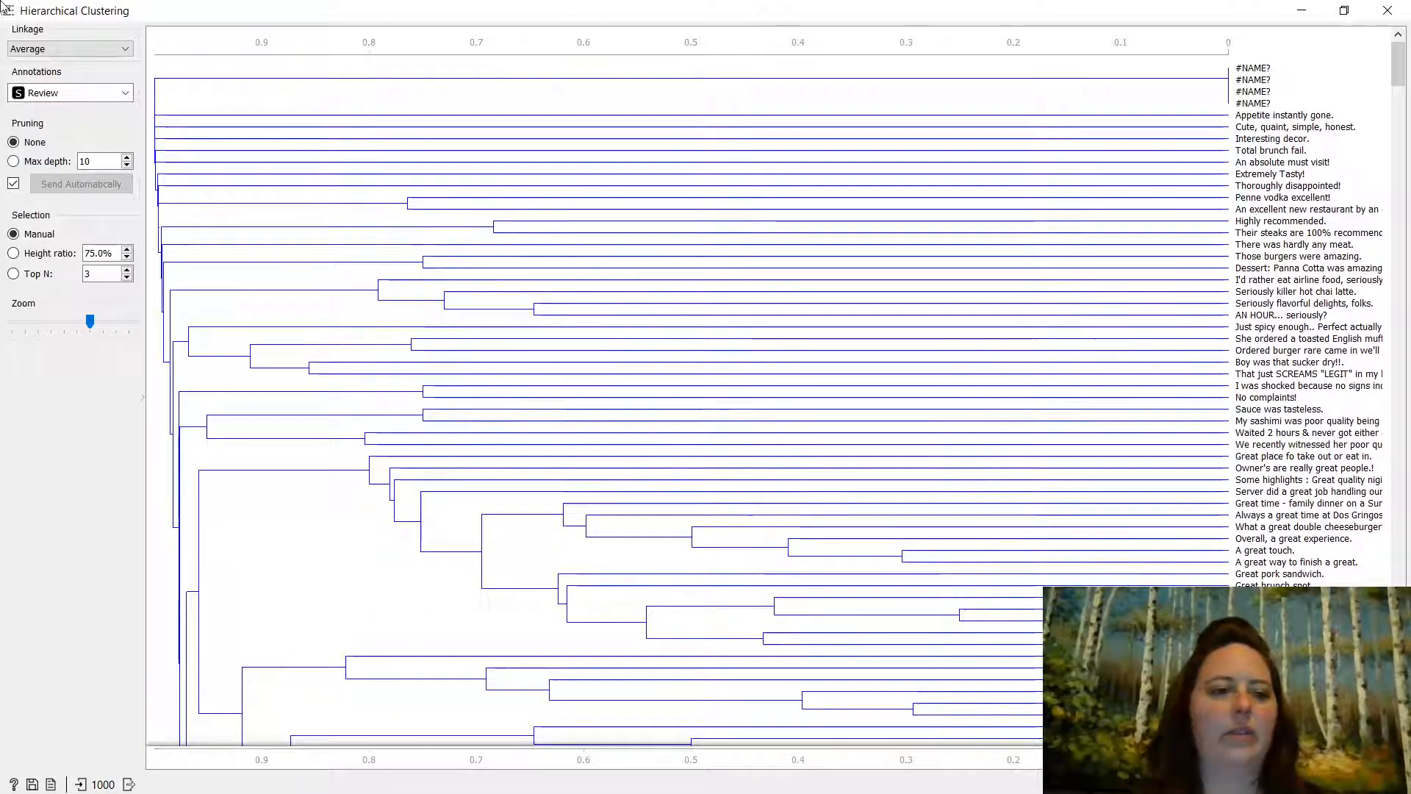
left_click(80, 93)
left_click(80, 183)
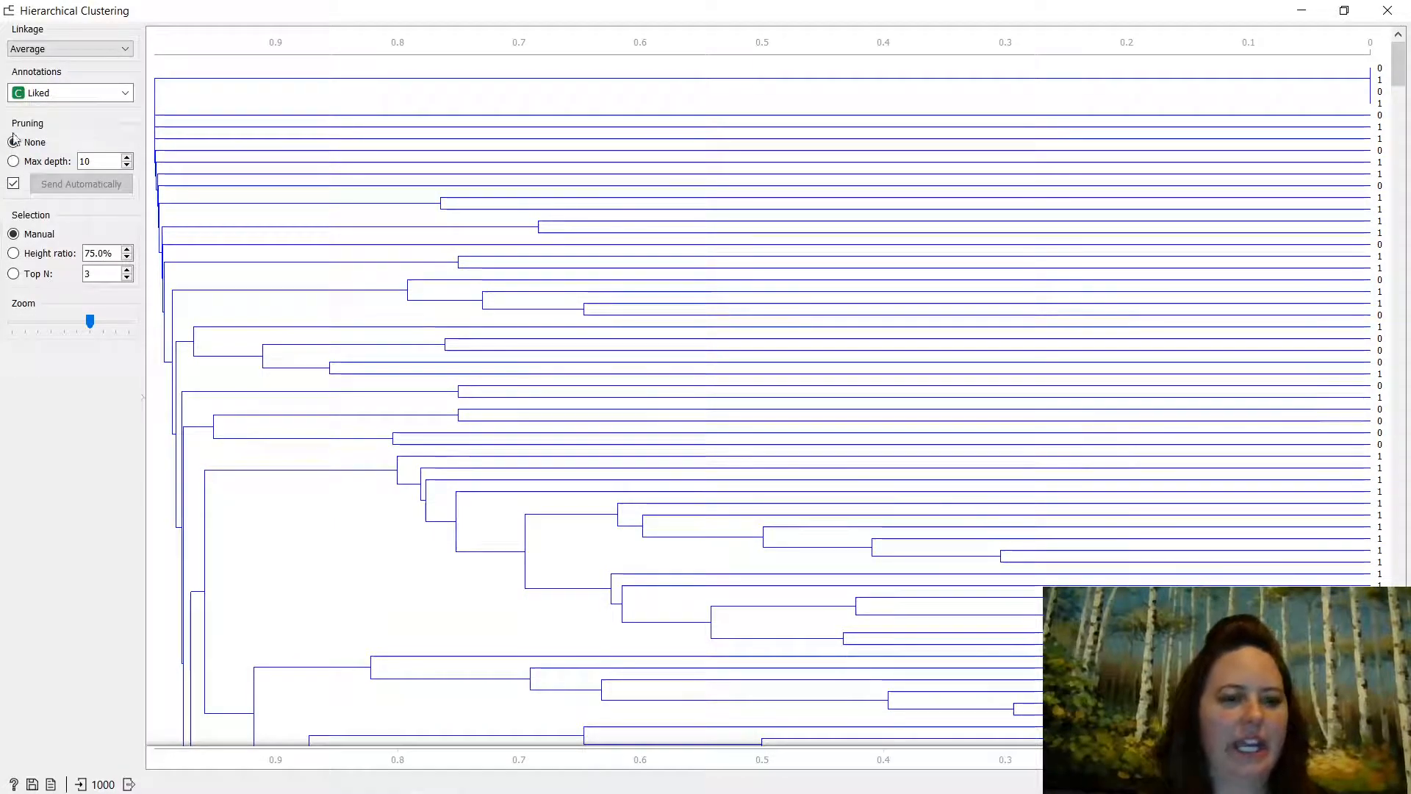
left_click(107, 50)
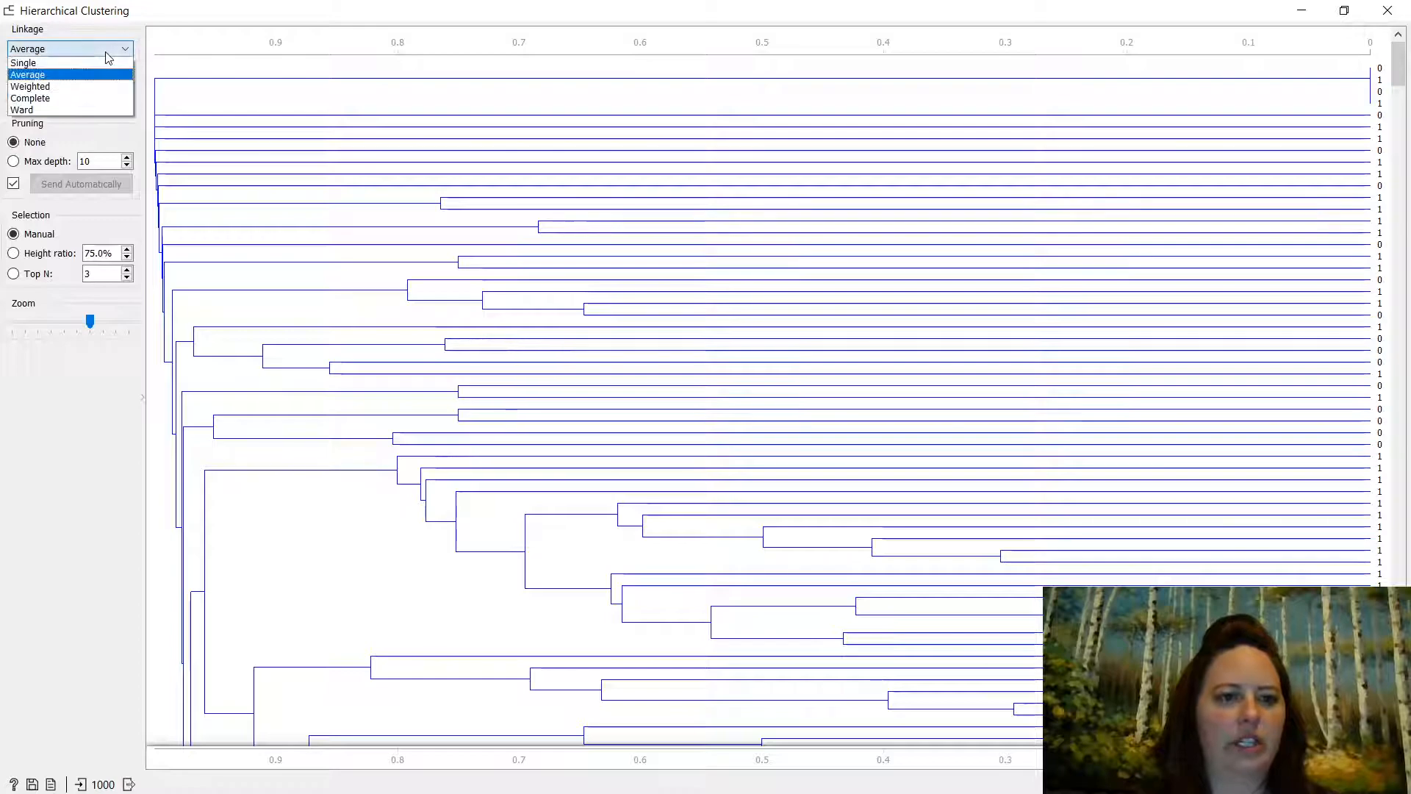
- Switch to Ward linkage, cut the tree at 89.5% height, and scroll through the coloured clusters
left_click(56, 110)
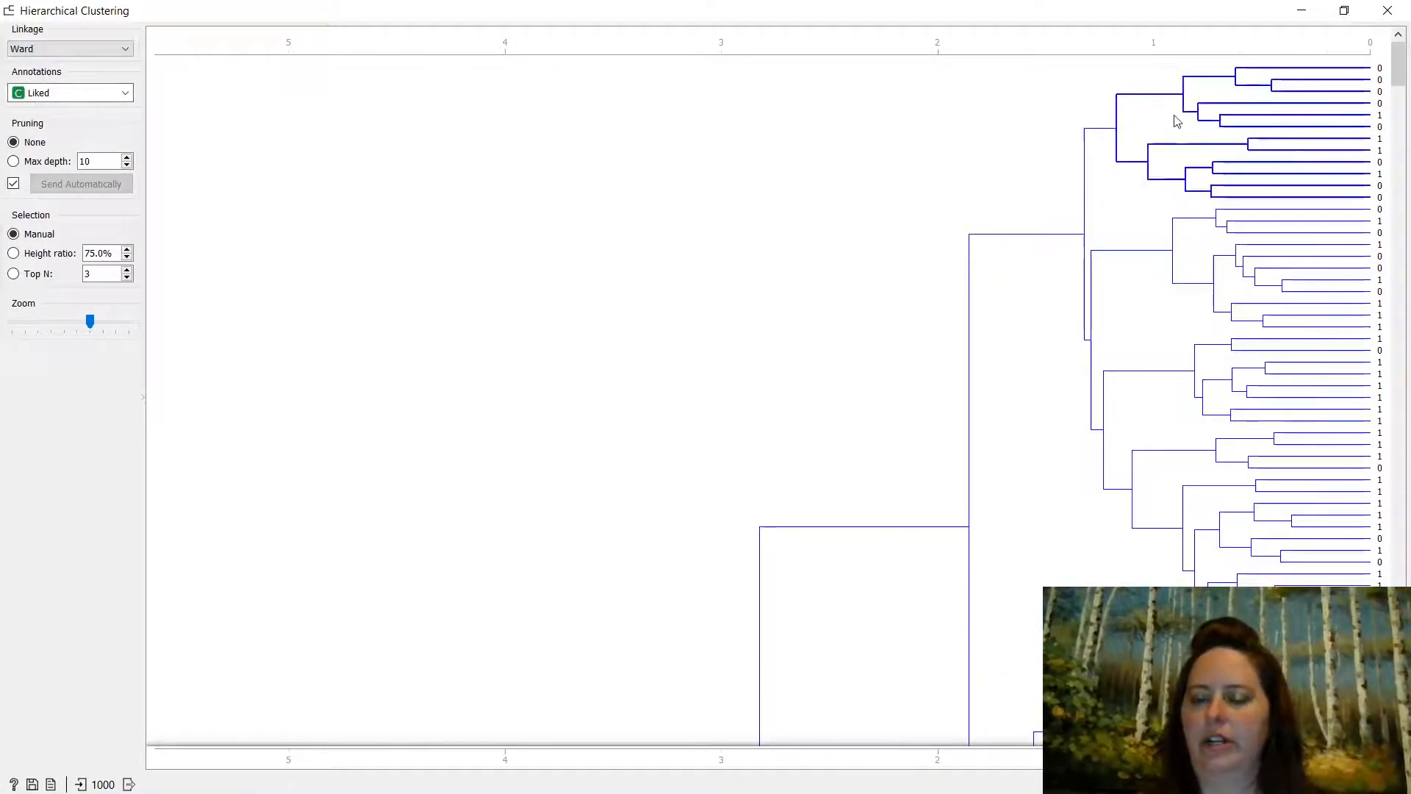
left_click_drag(1395, 78, 1401, 125)
left_click_drag(183, 46, 284, 46)
scroll(654, 177, "down", 10)
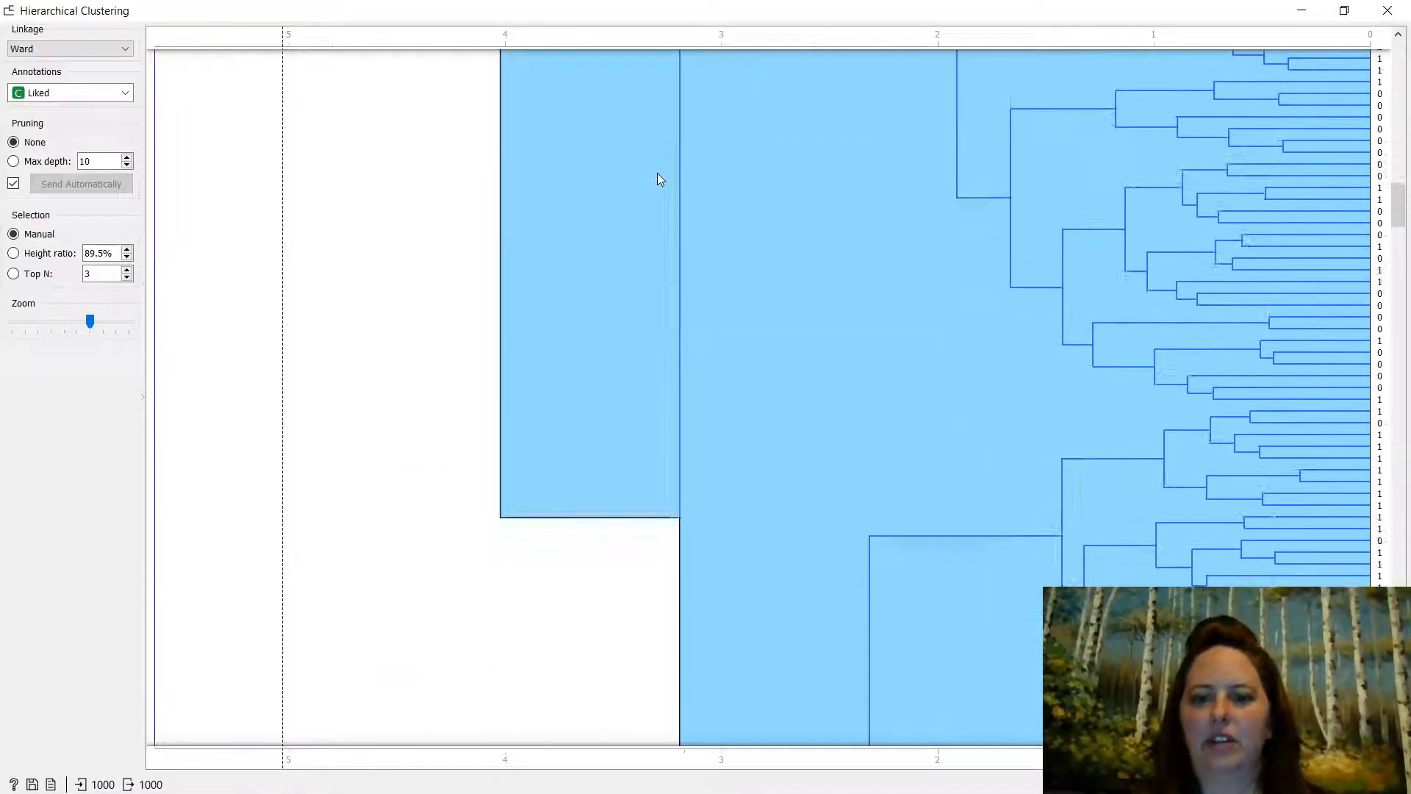
scroll(676, 180, "down", 10)
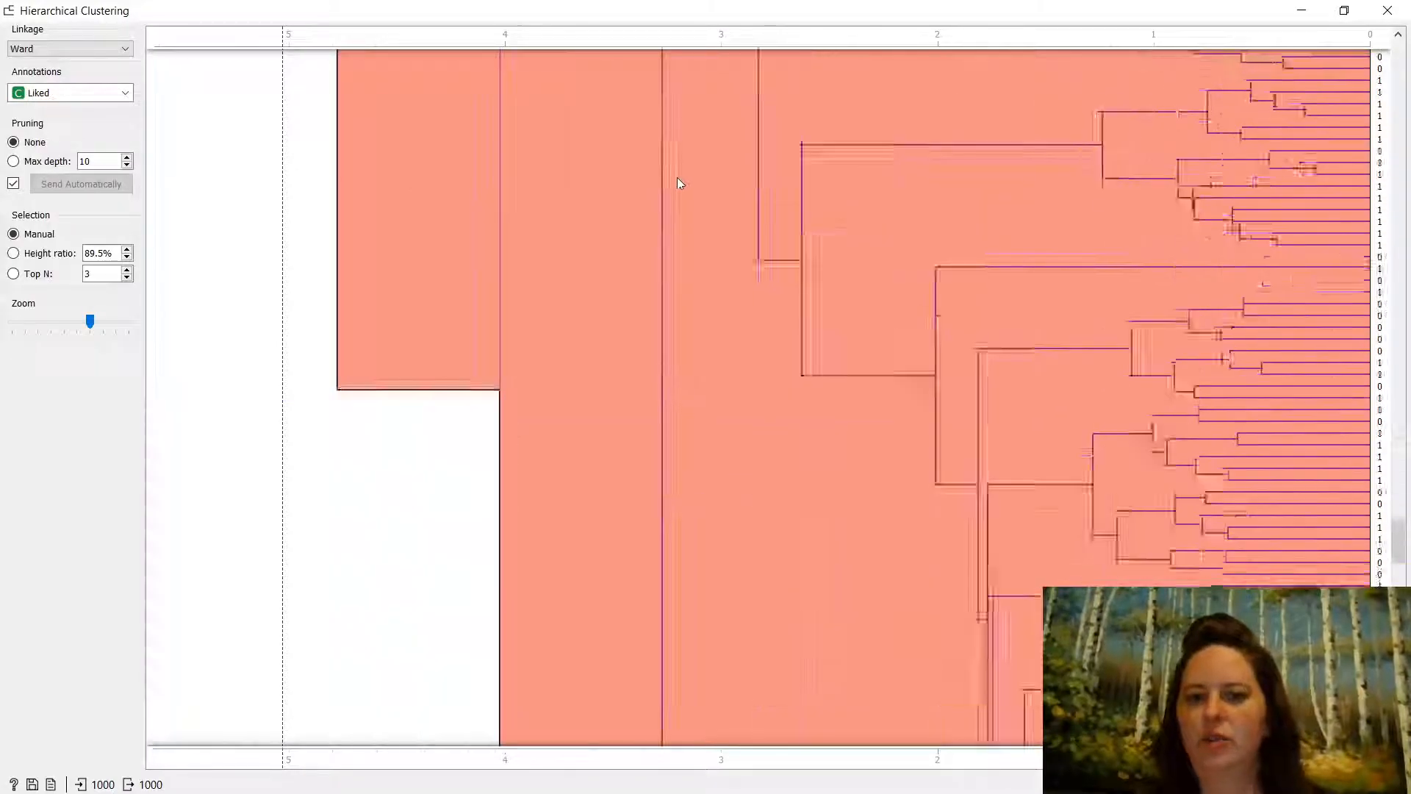
scroll(677, 192, "down", 5)
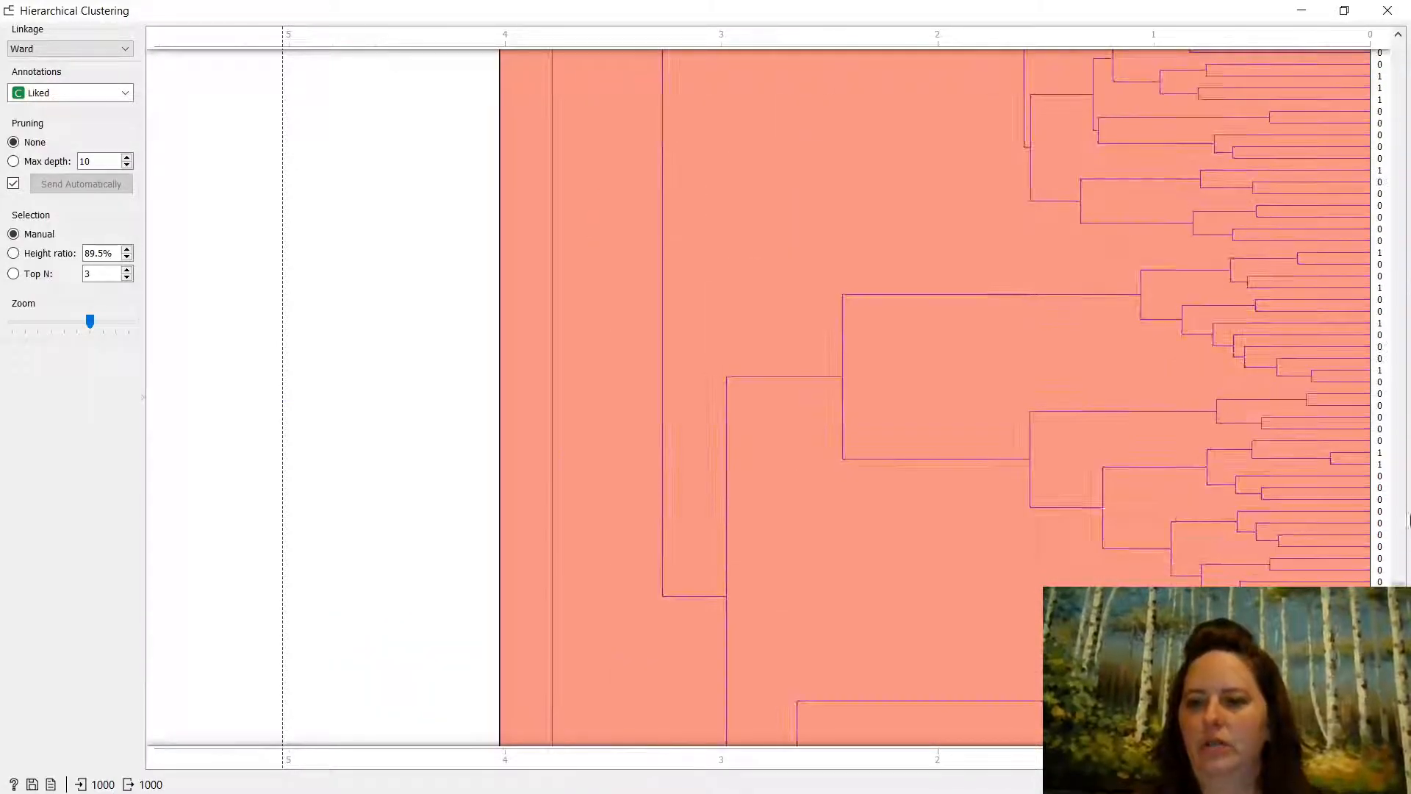
left_click_drag(1396, 581, 1406, 232)
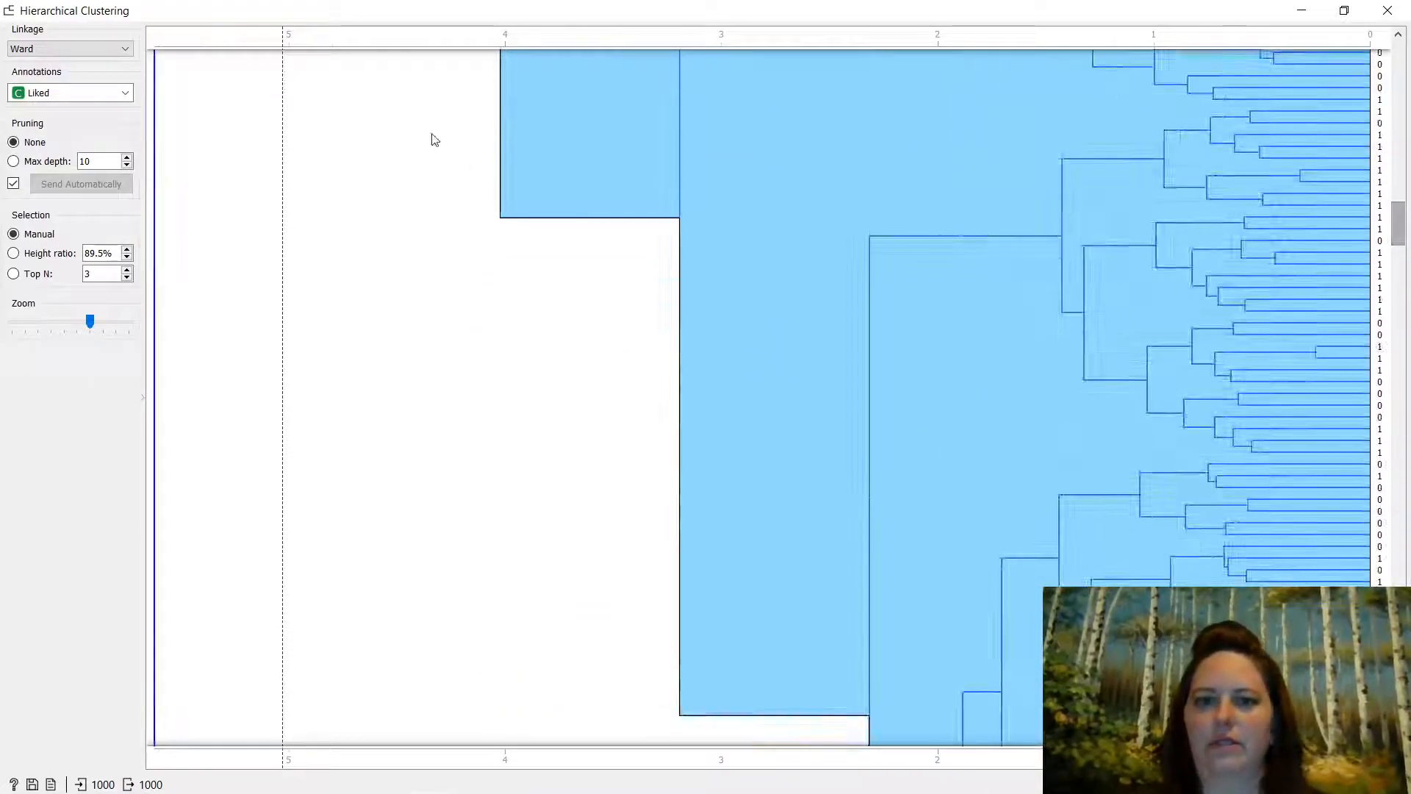
- Select the whole dendrogram, try a cut-off at 90.6% height ratio, then clear that selection
left_click(536, 130)
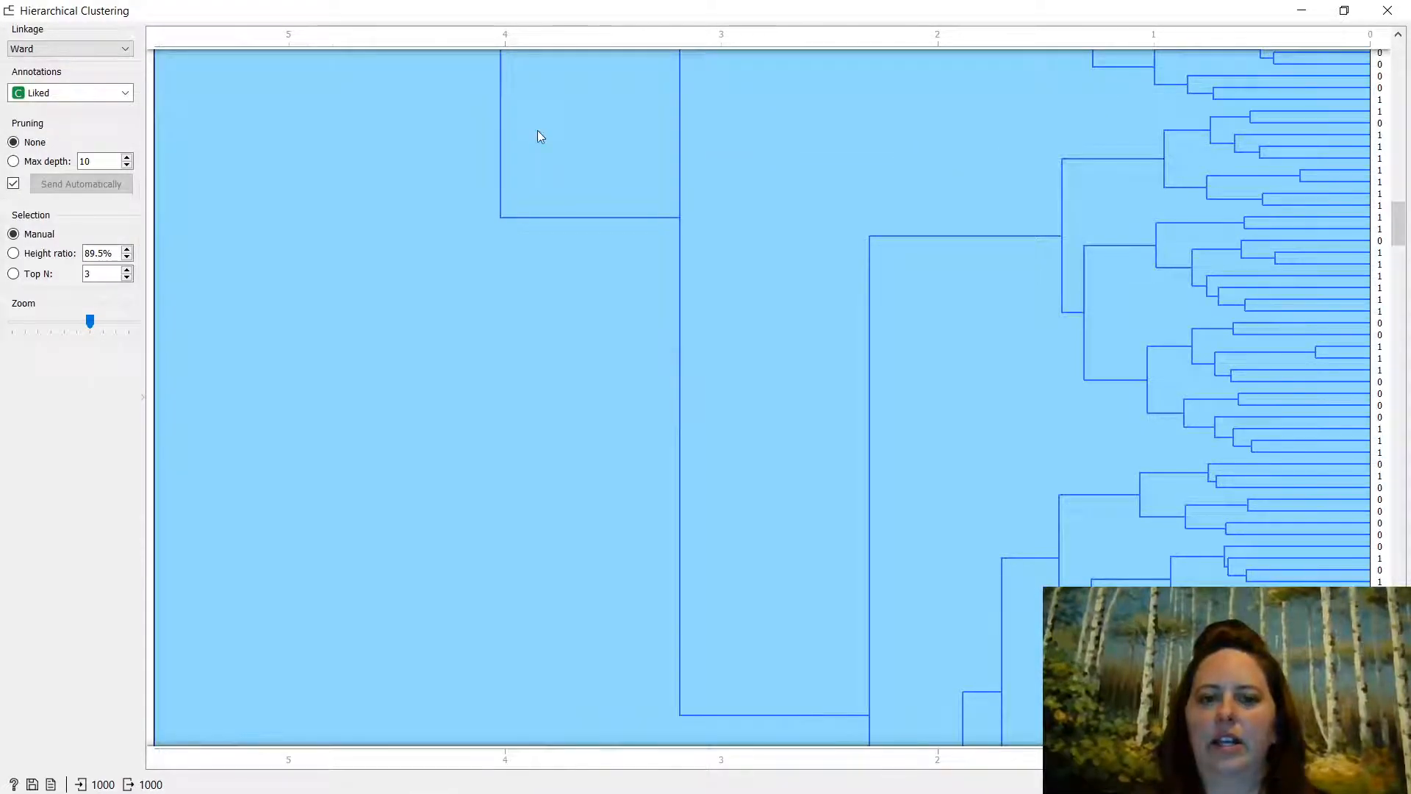
scroll(665, 379, "down", 3)
scroll(668, 382, "down", 8)
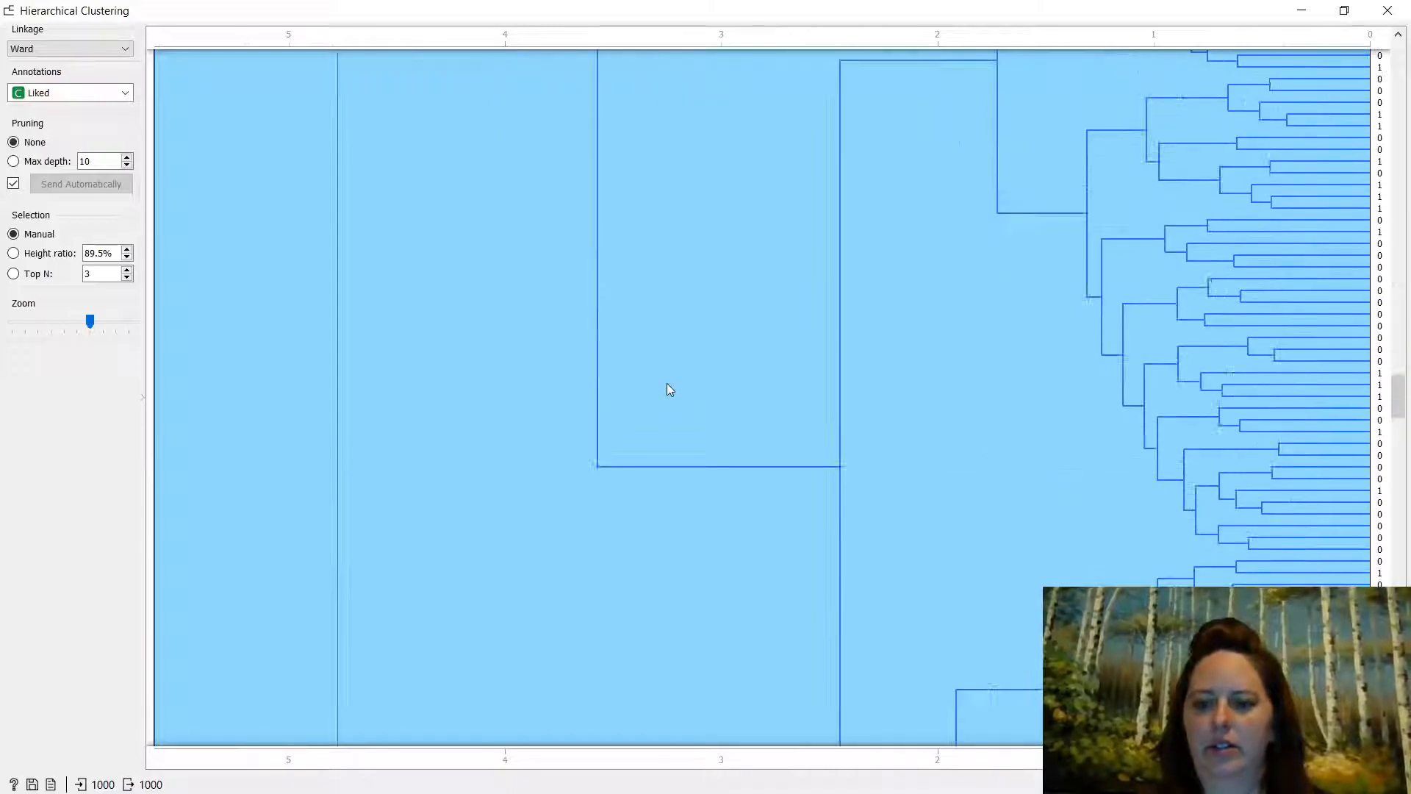
scroll(667, 401, "down", 8)
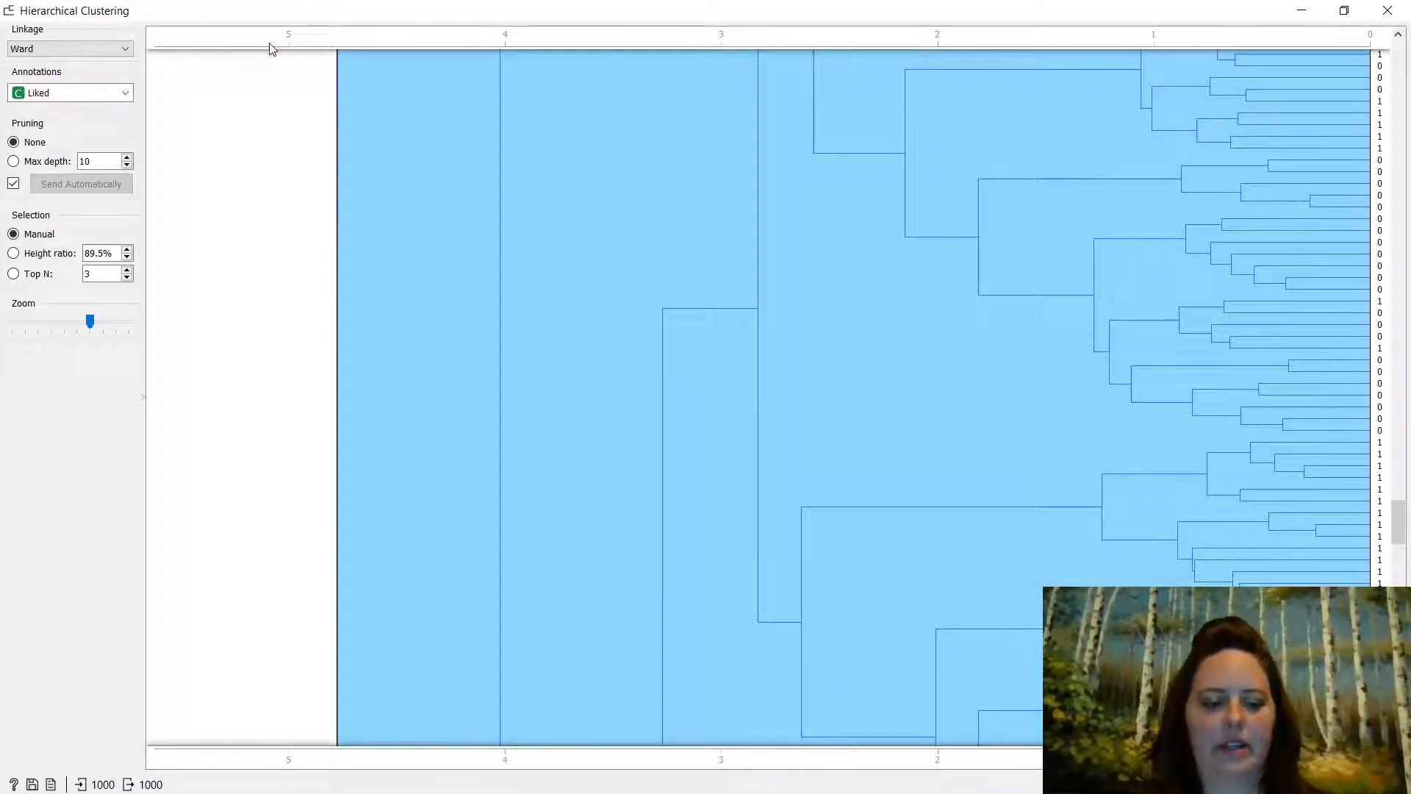
left_click(269, 49)
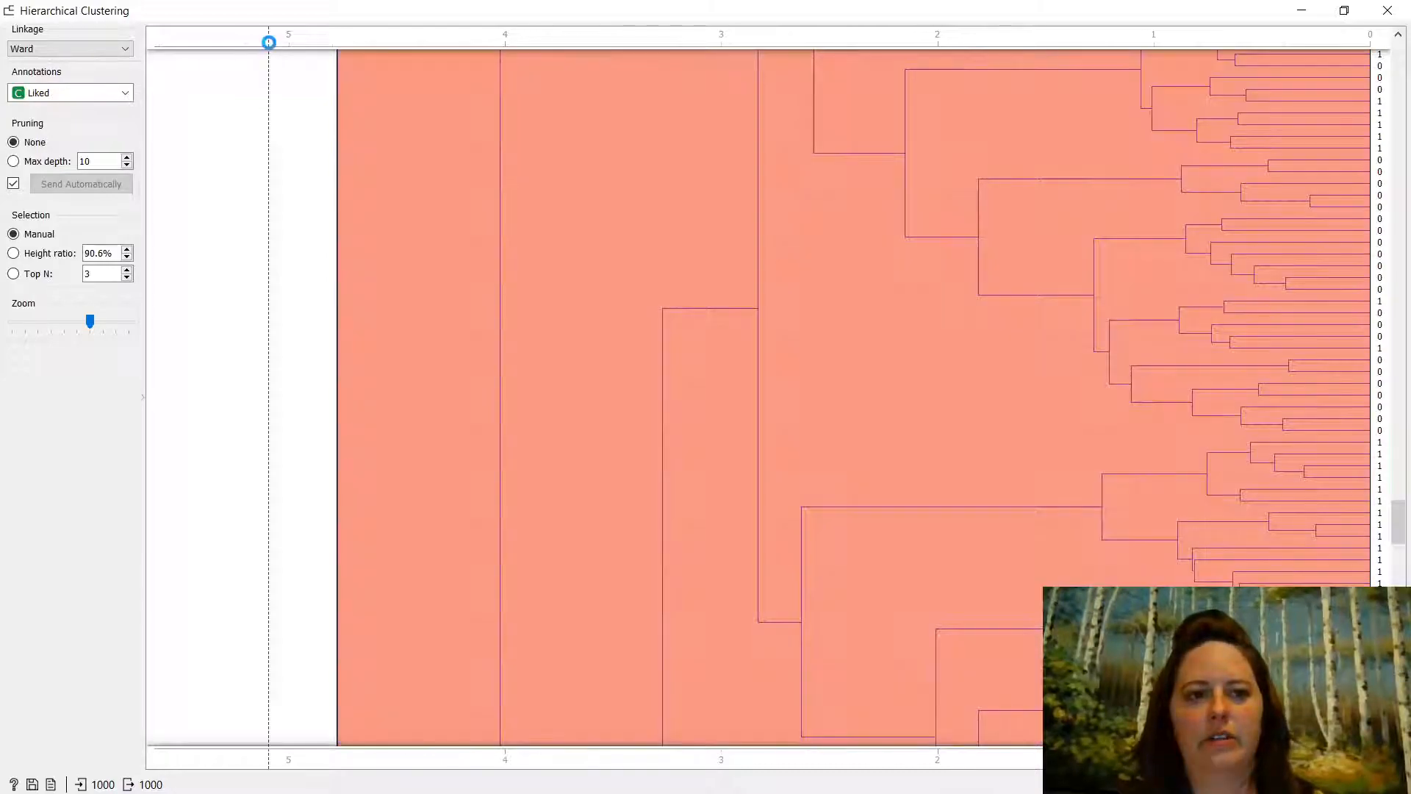
scroll(771, 340, "down", 5)
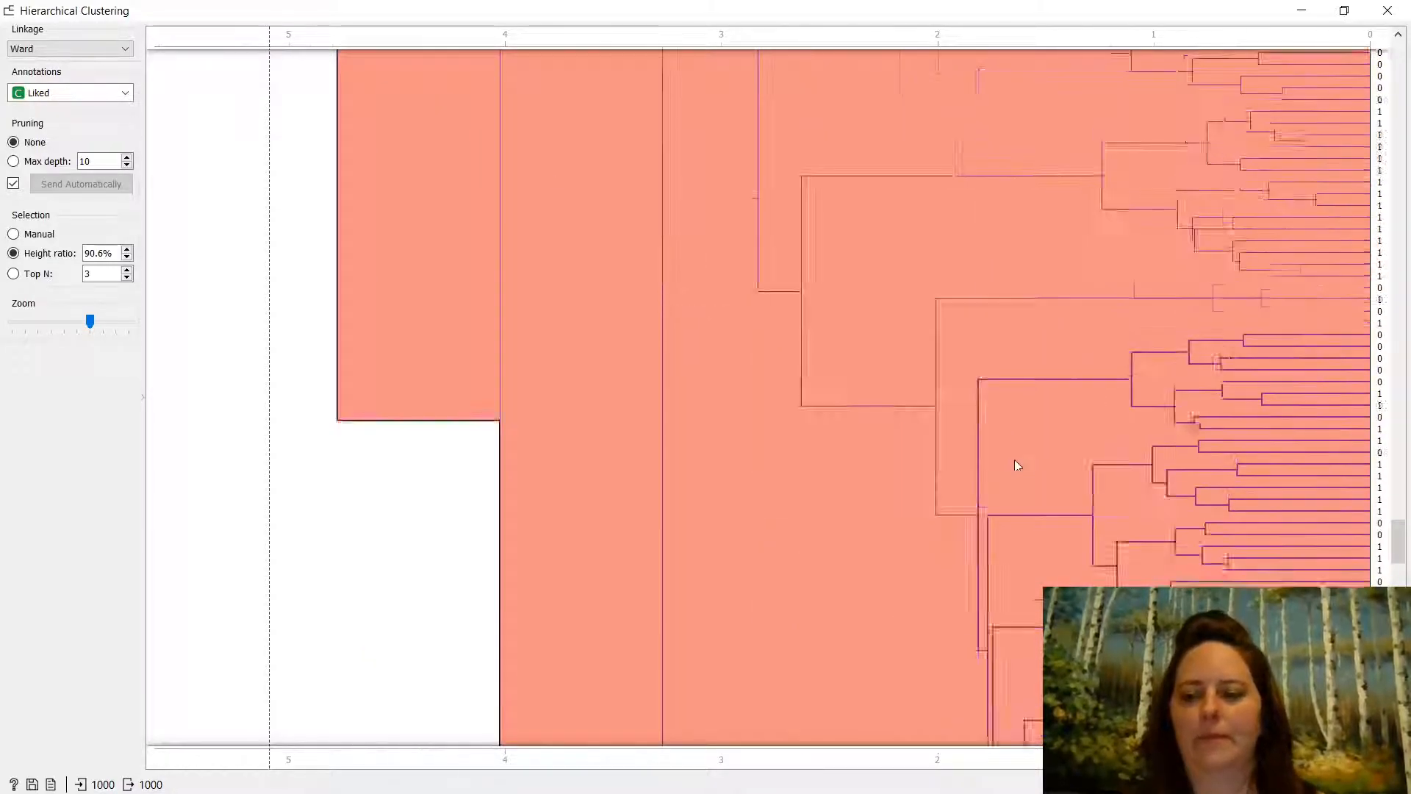
scroll(758, 397, "down", 5)
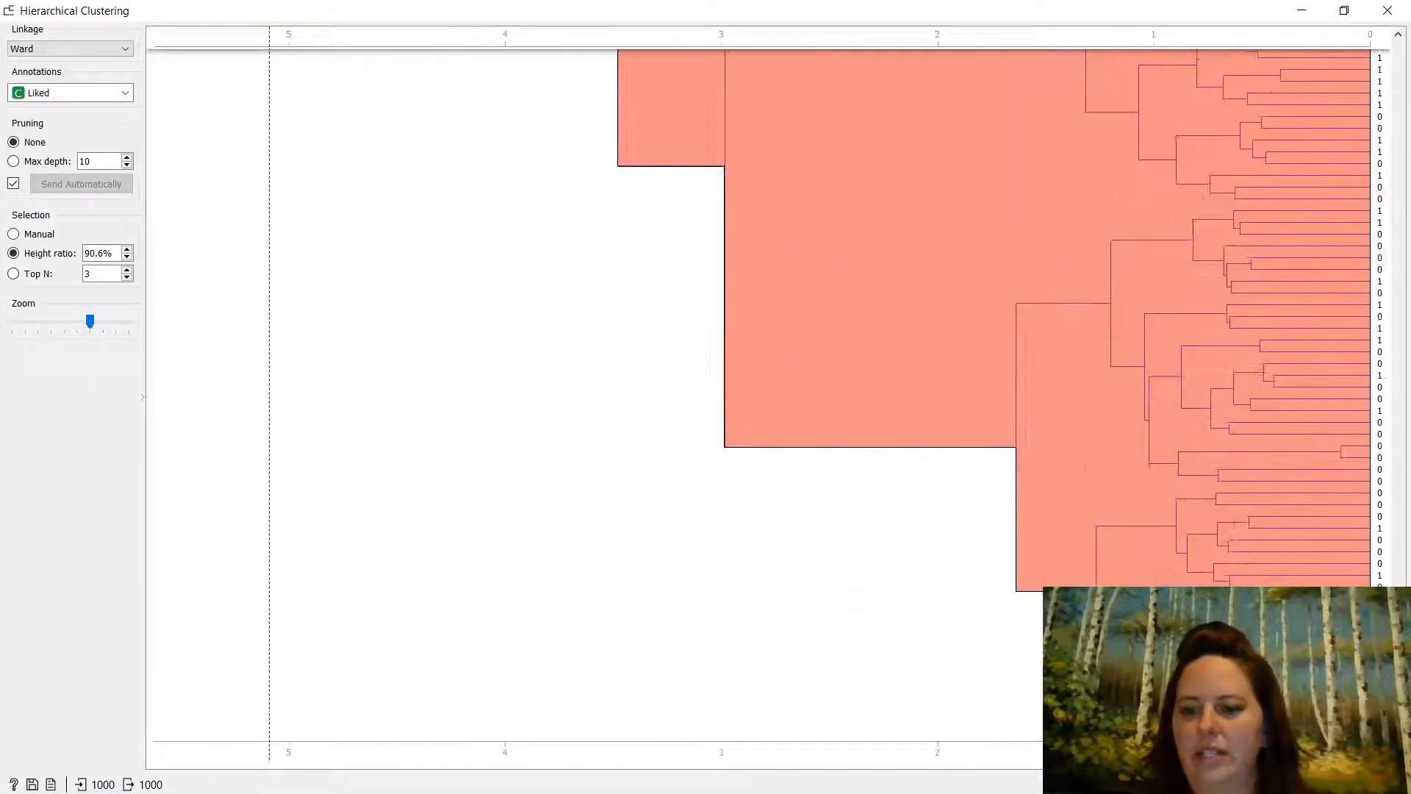
left_click(1286, 640)
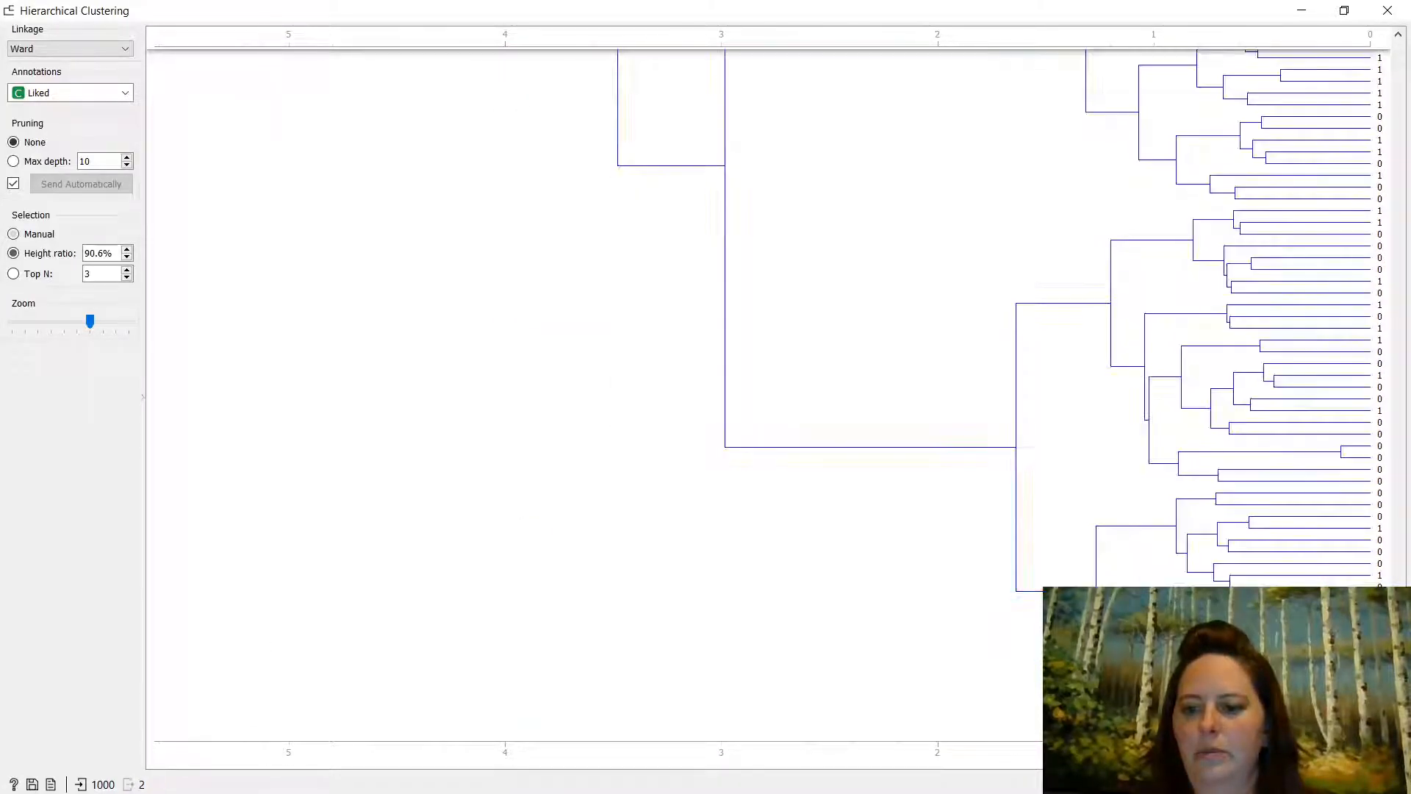
left_click_drag(1399, 733, 1409, 349)
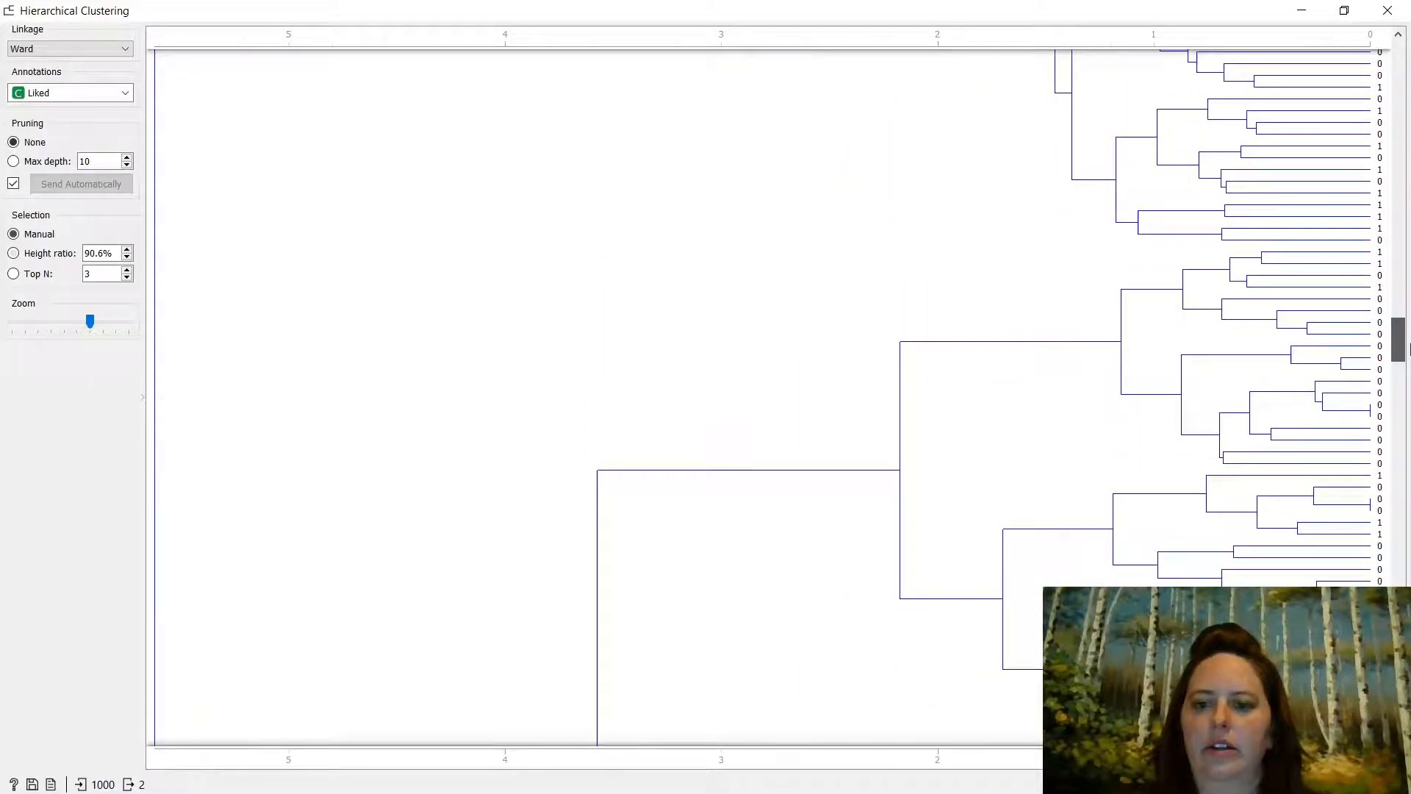
- Place a new cut-off and drag it from 82.0% down to 15.7% height ratio
left_click(1288, 263)
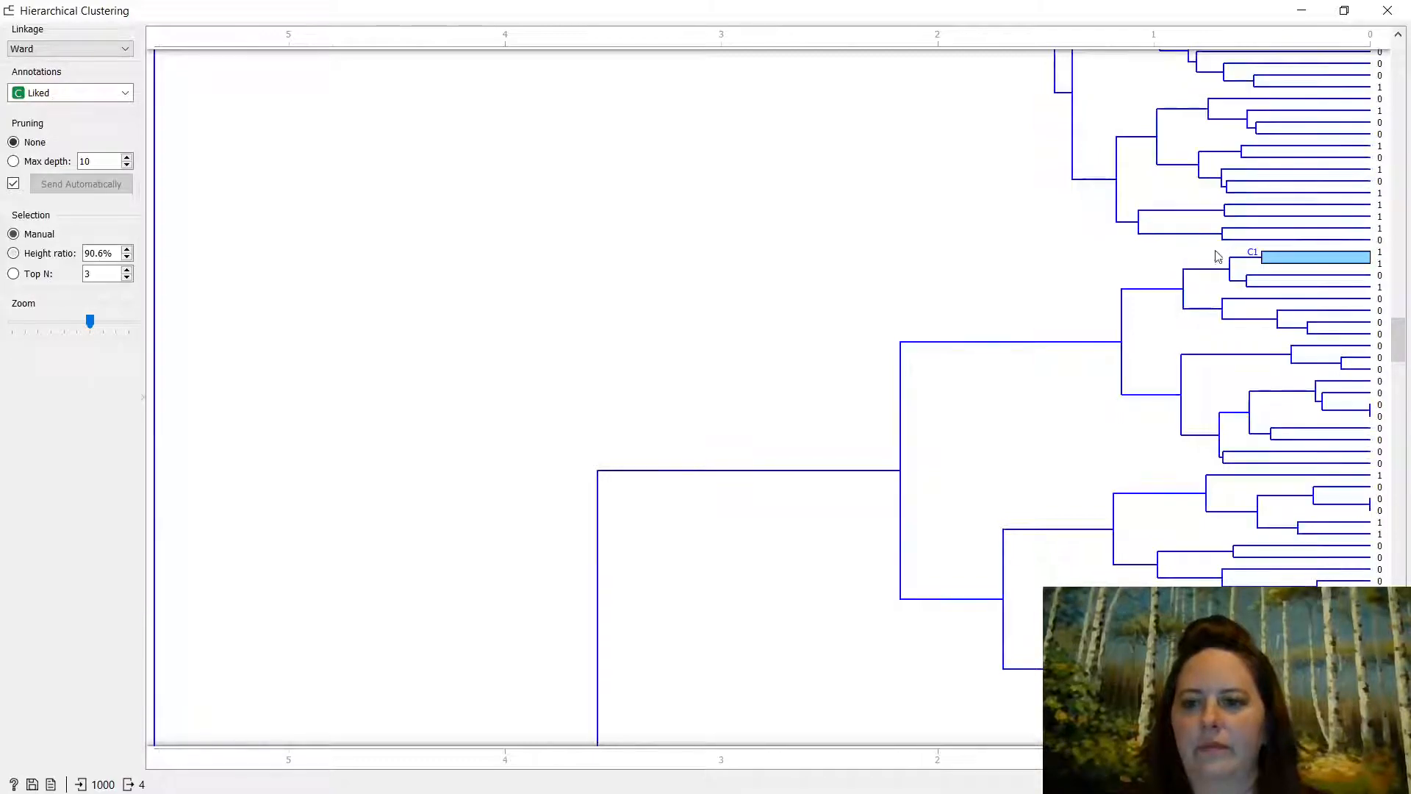
left_click(1202, 289)
scroll(1345, 364, "up", 4)
scroll(1350, 357, "up", 5)
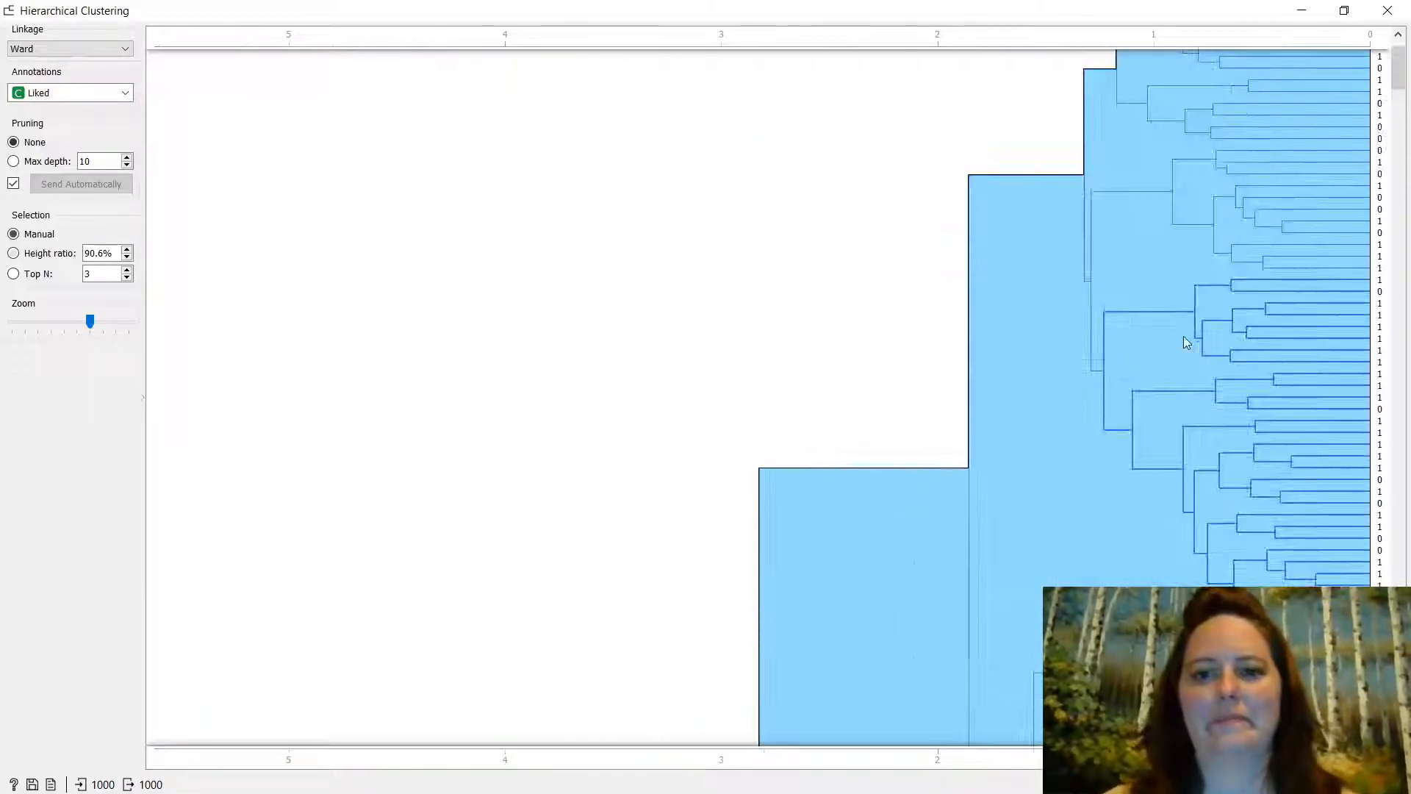
scroll(1159, 339, "down", 5)
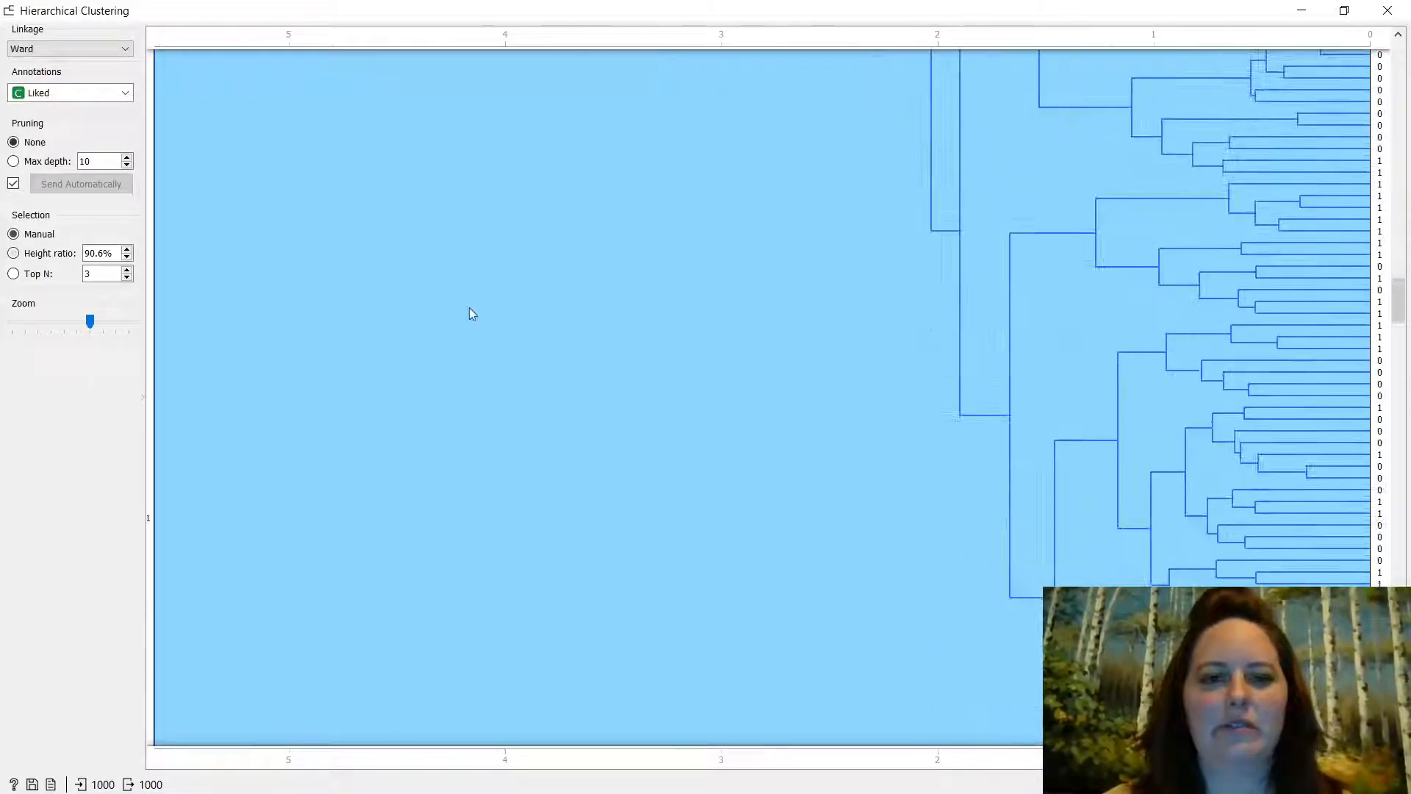
left_click(221, 45)
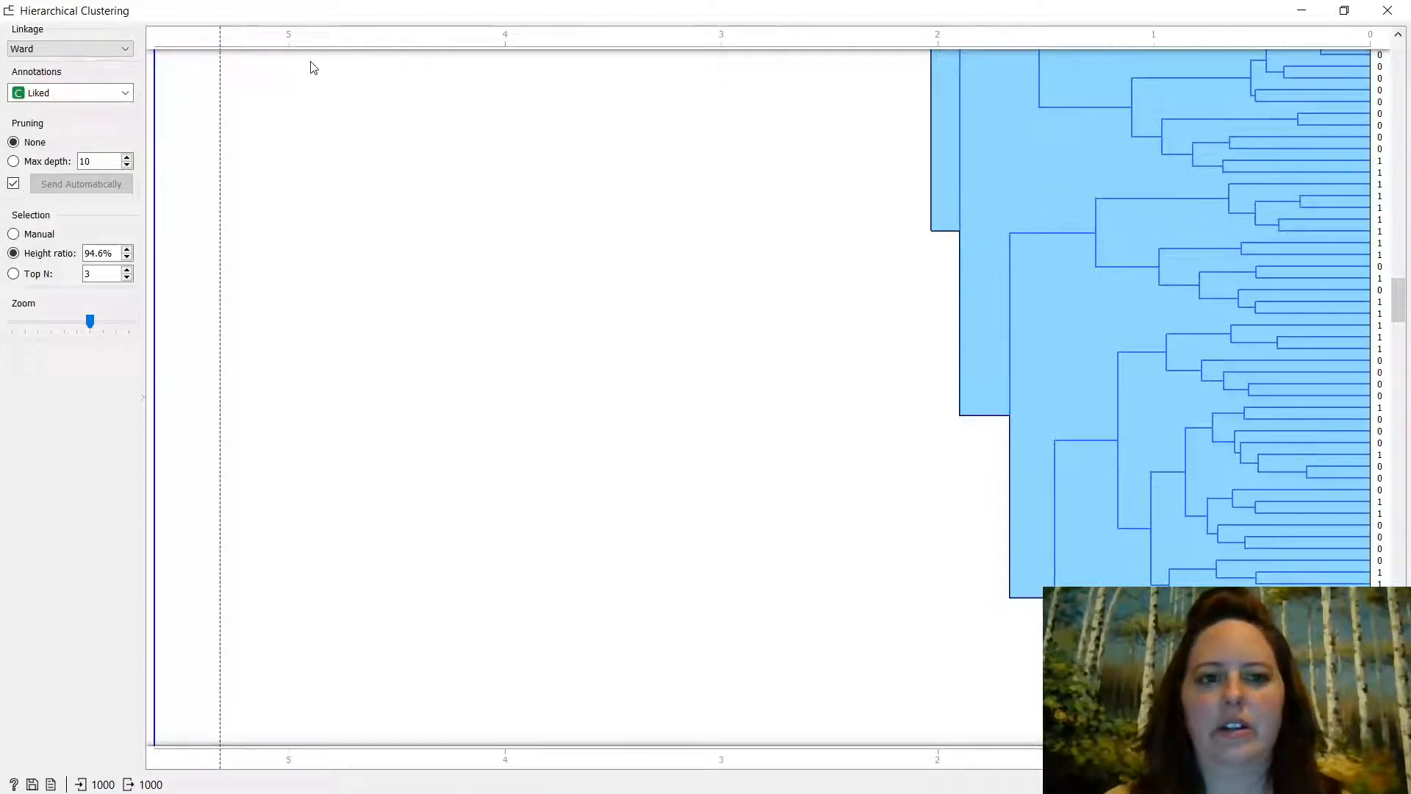
left_click_drag(224, 49, 830, 64)
left_click_drag(935, 44, 1178, 46)
scroll(1363, 443, "up", 10)
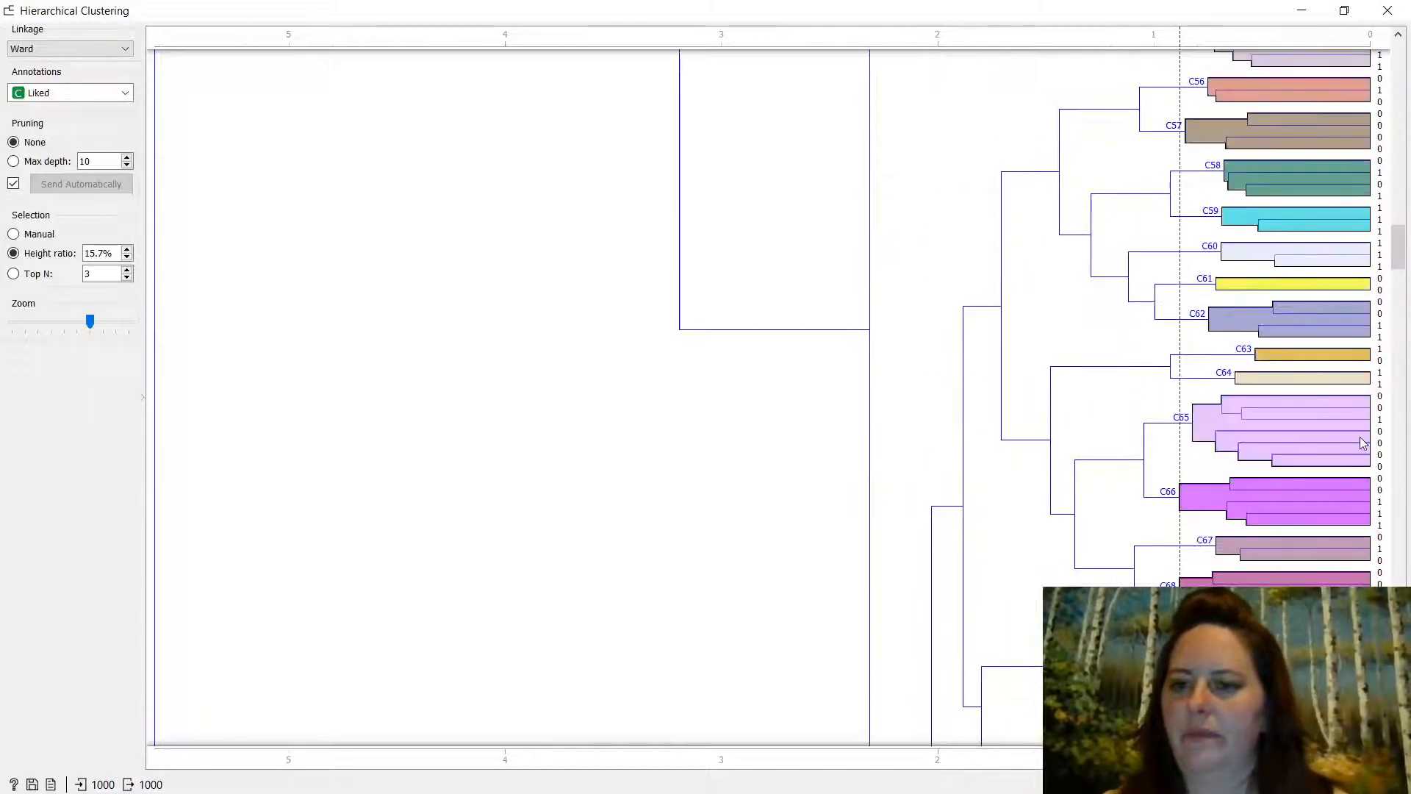
scroll(1363, 444, "up", 12)
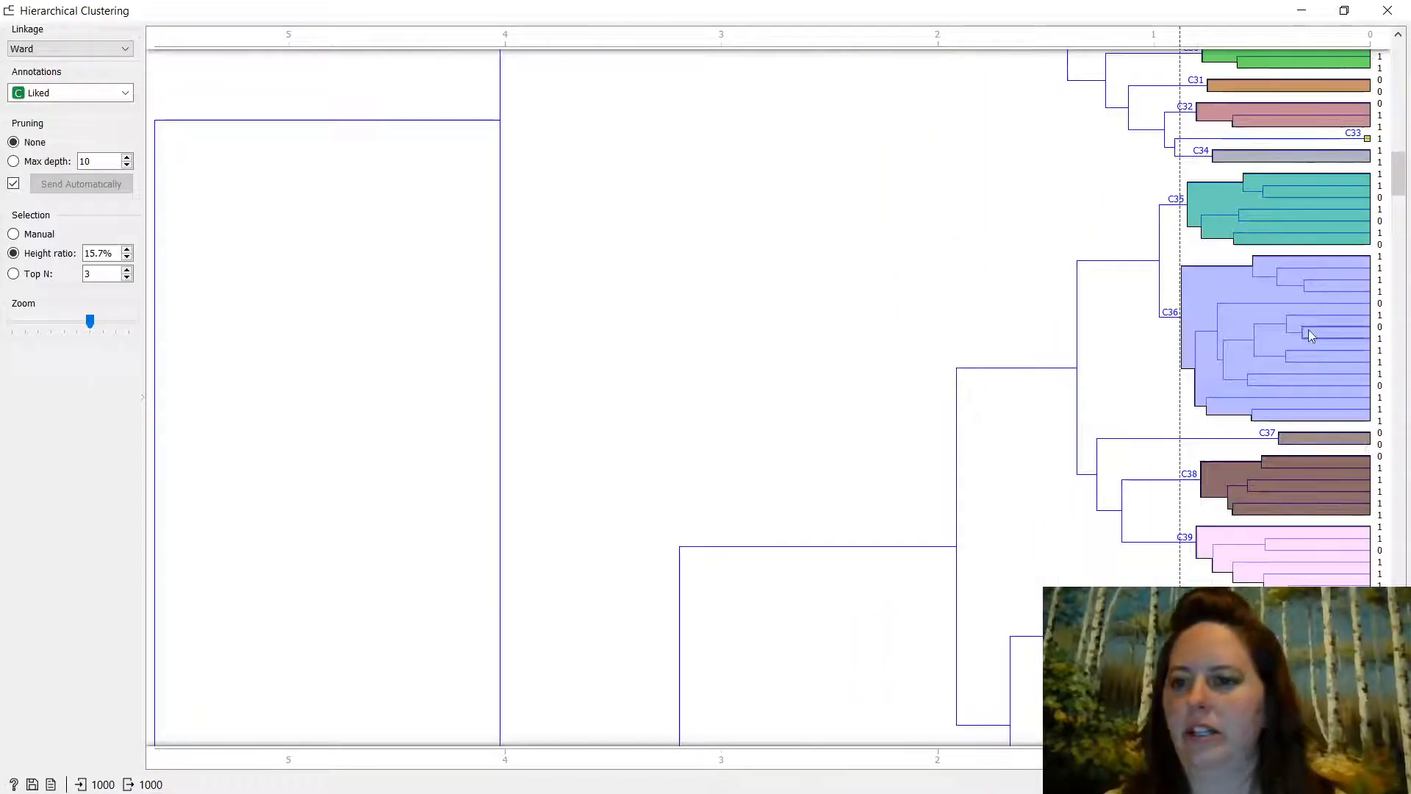
- Select the 15-review cluster C36 and close the Hierarchical Clustering window
left_click(1223, 282)
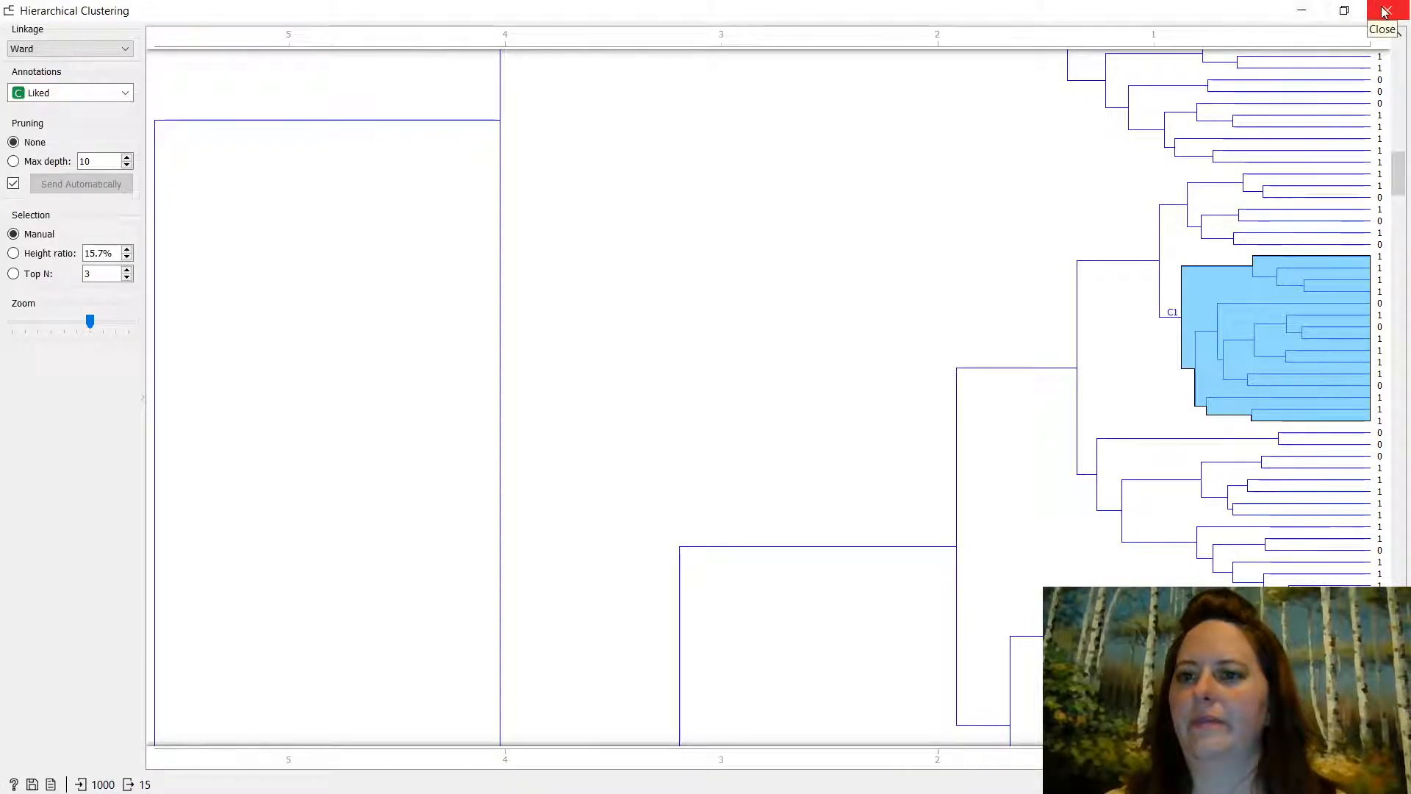
left_click(1300, 10)
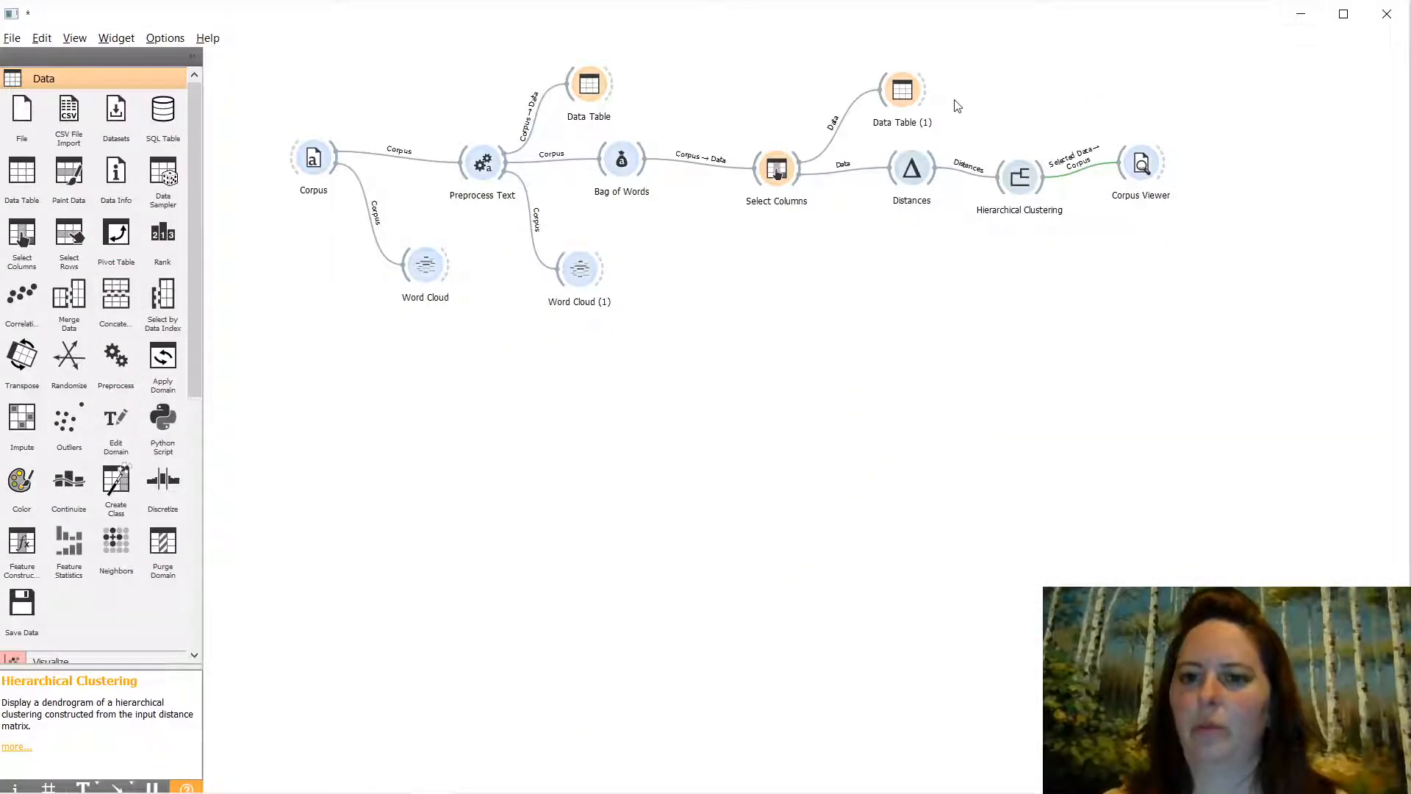
- Open Corpus Viewer maximized with a widened document list, and select reviews 1 through 13
left_click(1147, 166)
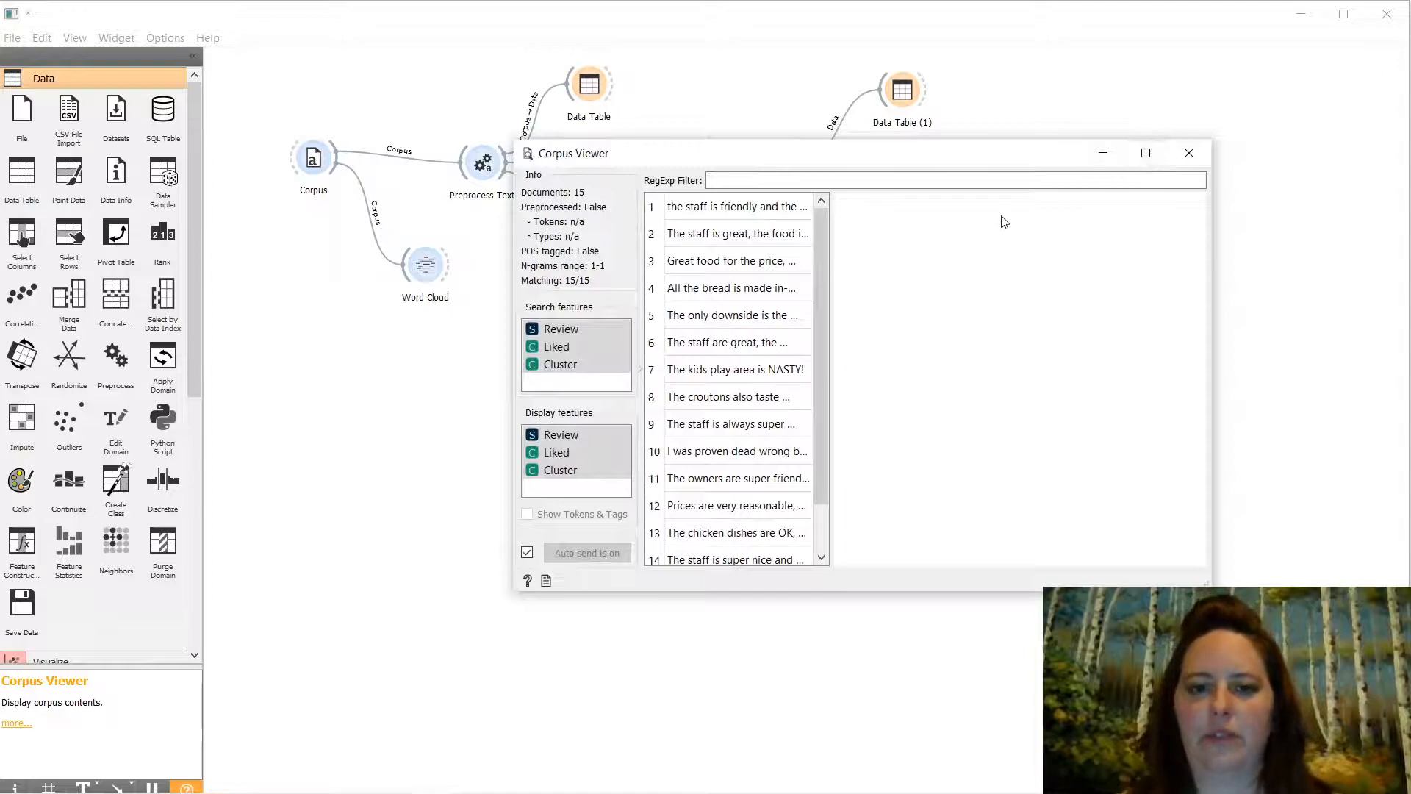
left_click(1145, 154)
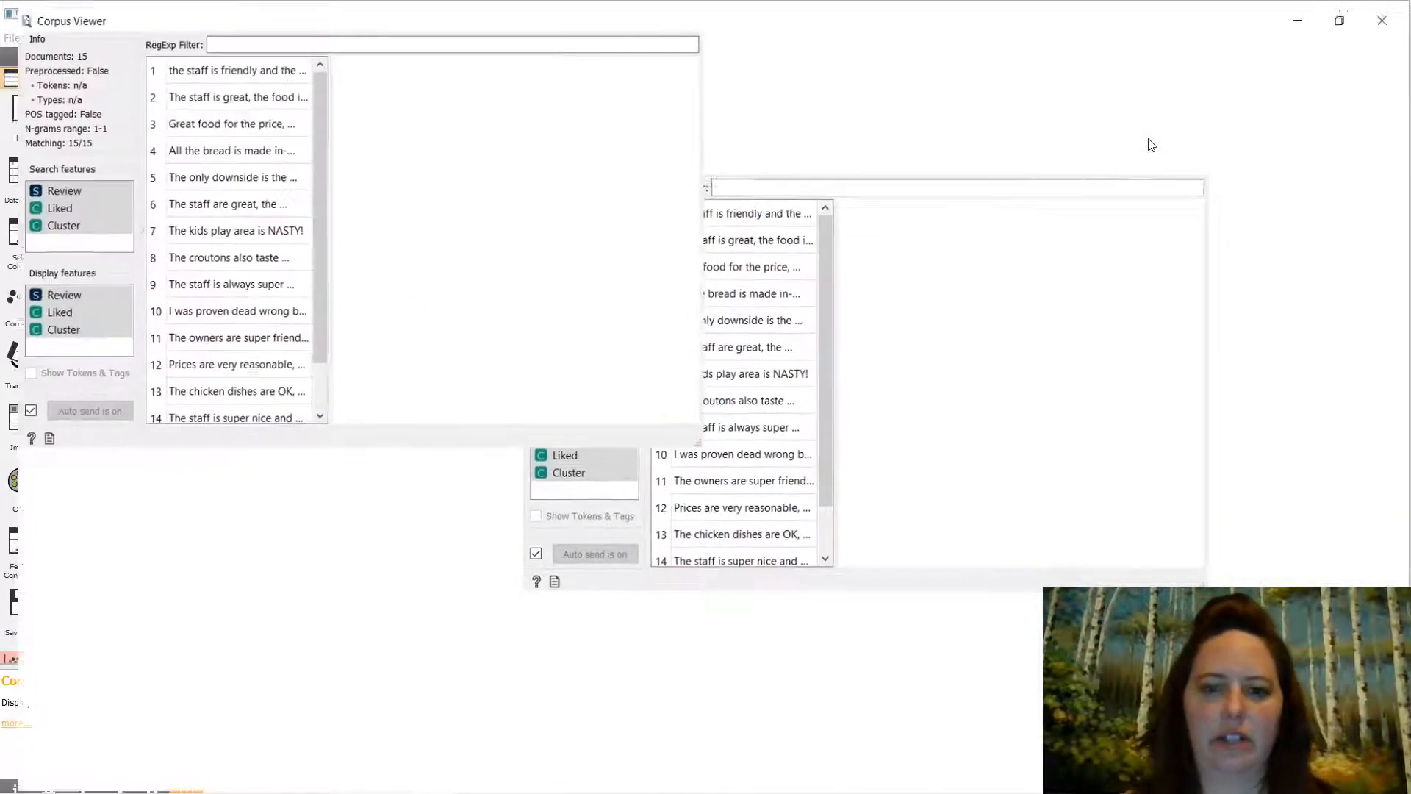
left_click_drag(555, 206, 816, 236)
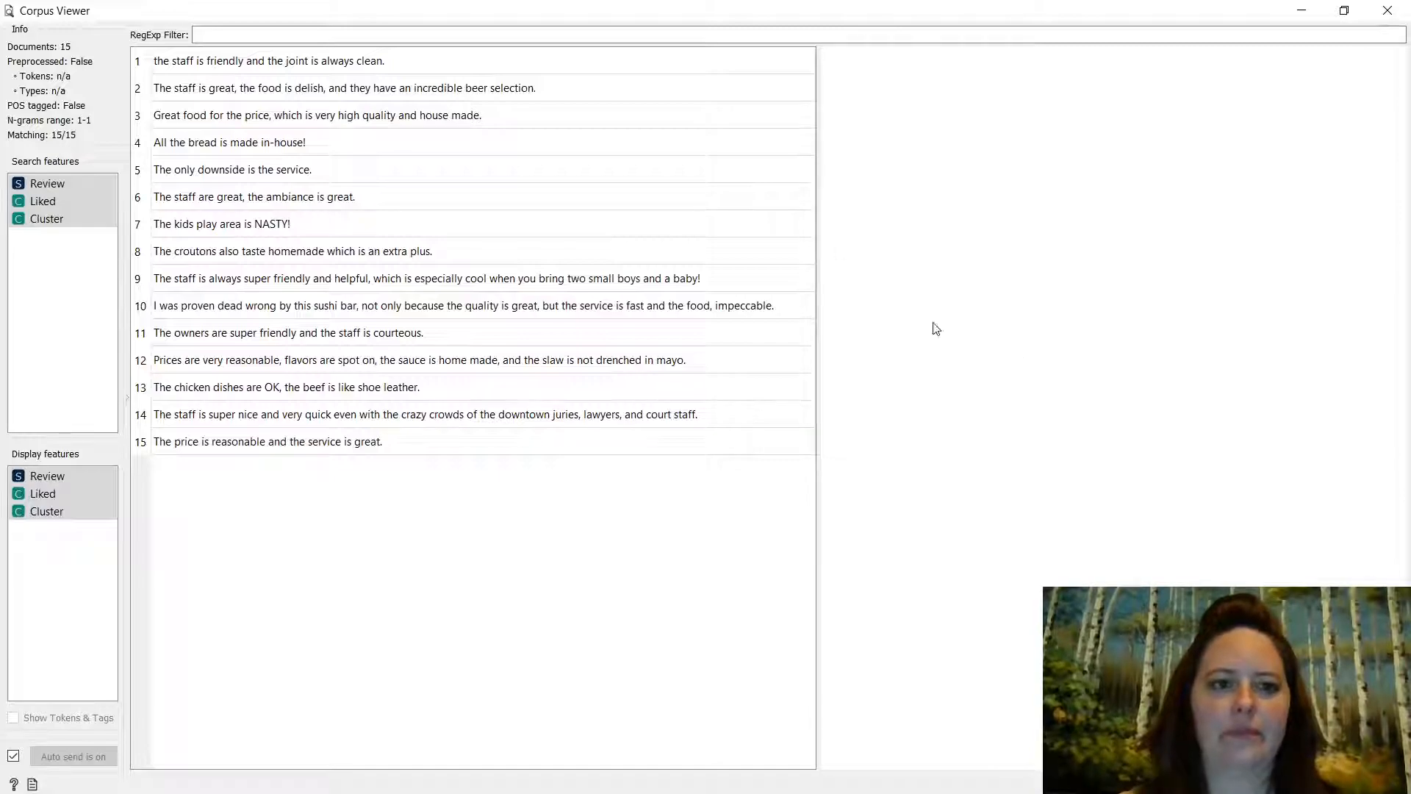
left_click(273, 62)
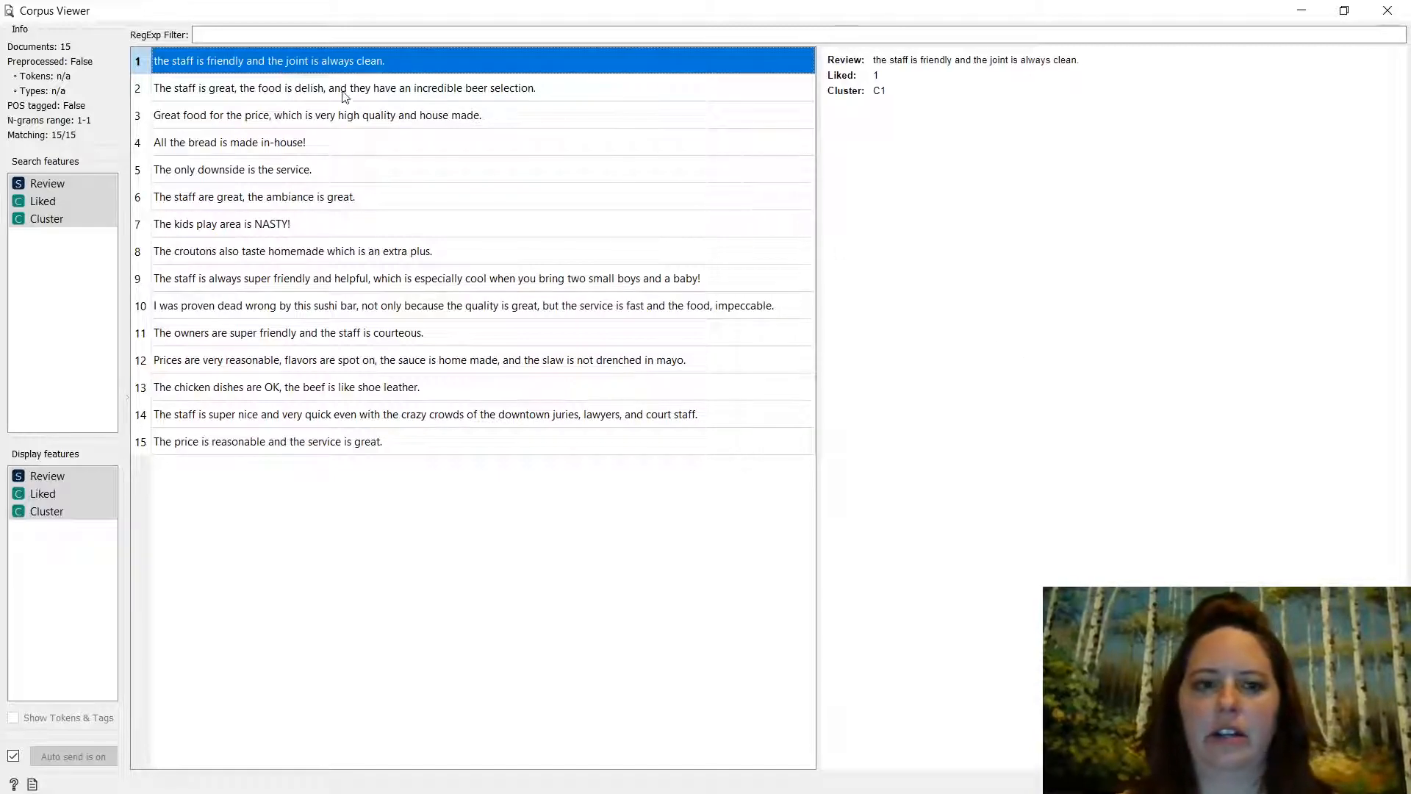
left_click(273, 86)
left_click_drag(288, 69, 300, 378)
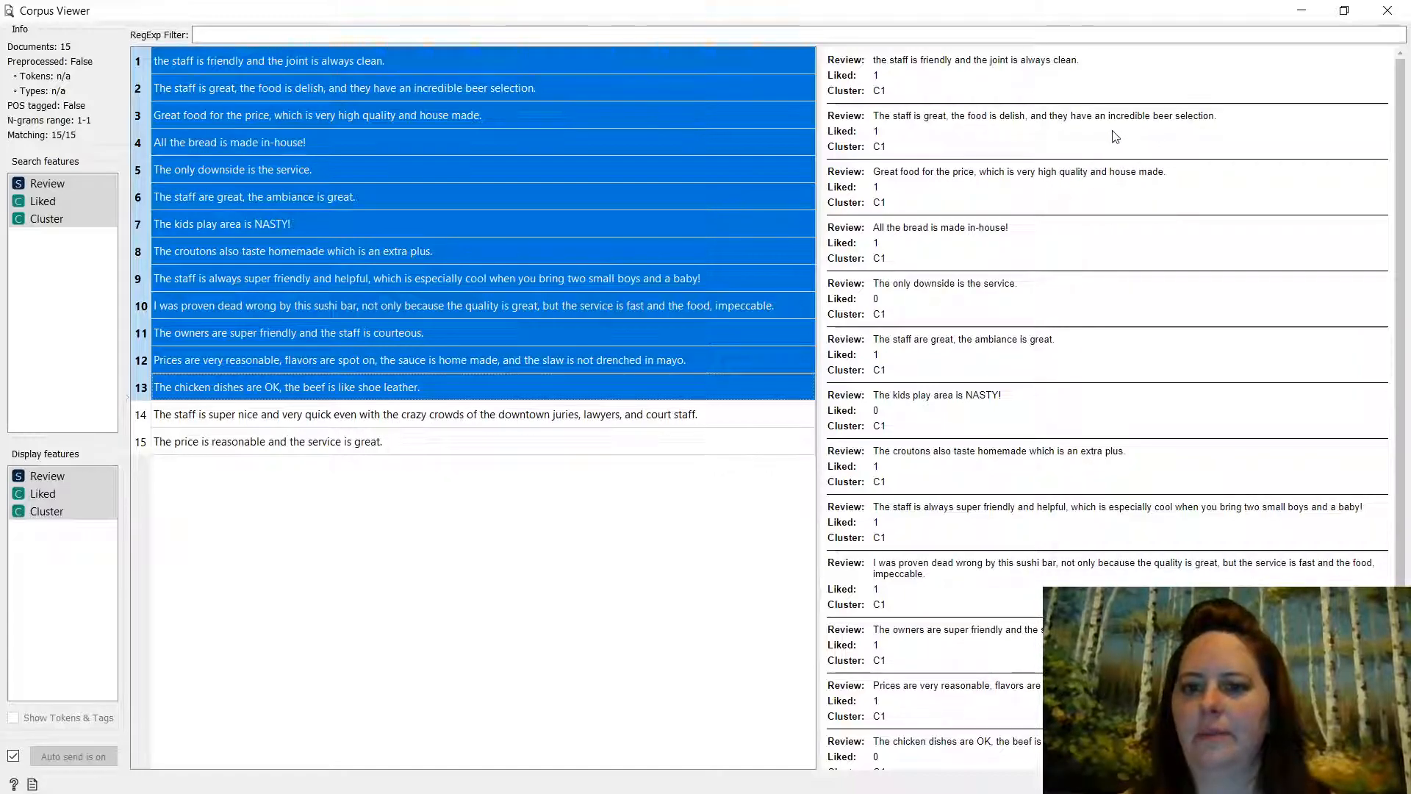
double_click(924, 116)
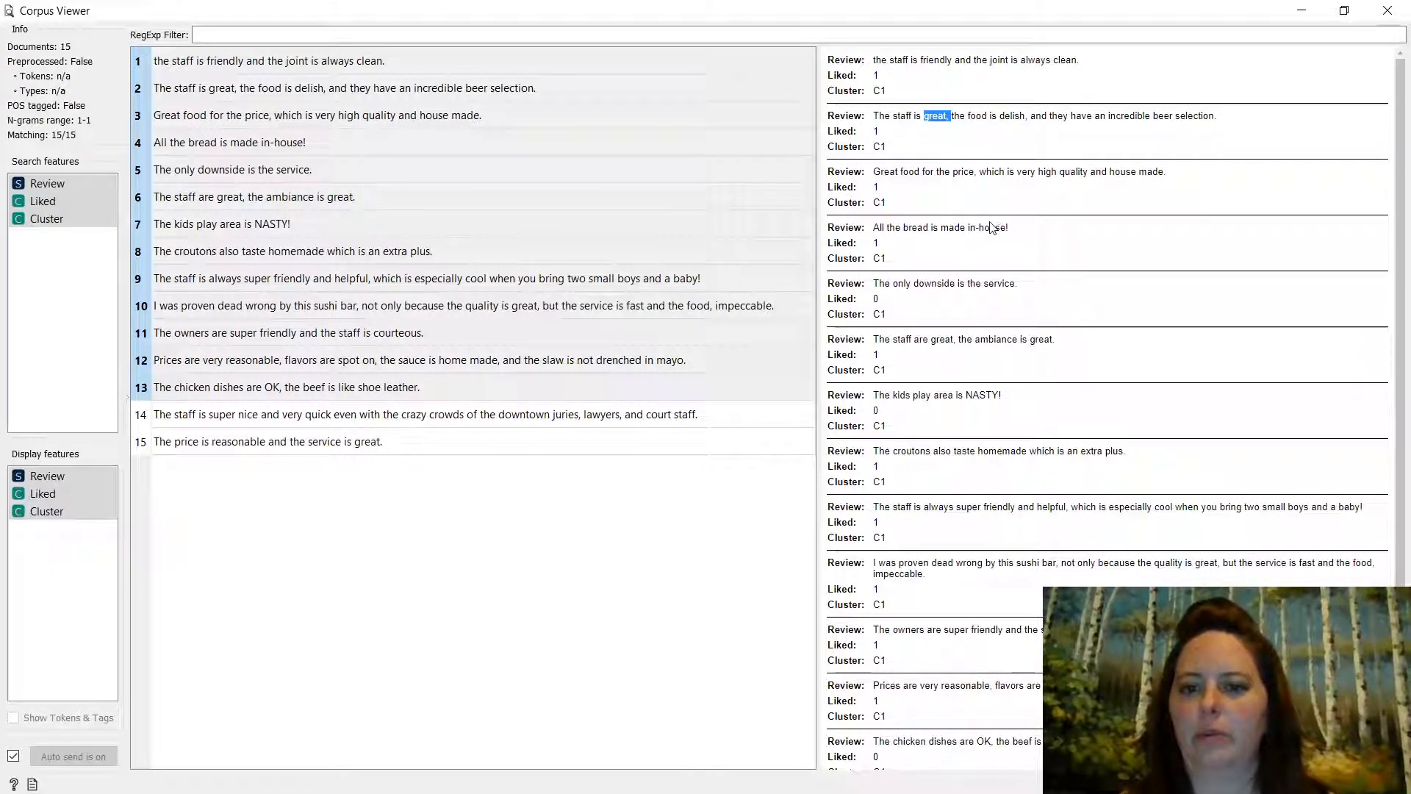
left_click_drag(1018, 285, 990, 286)
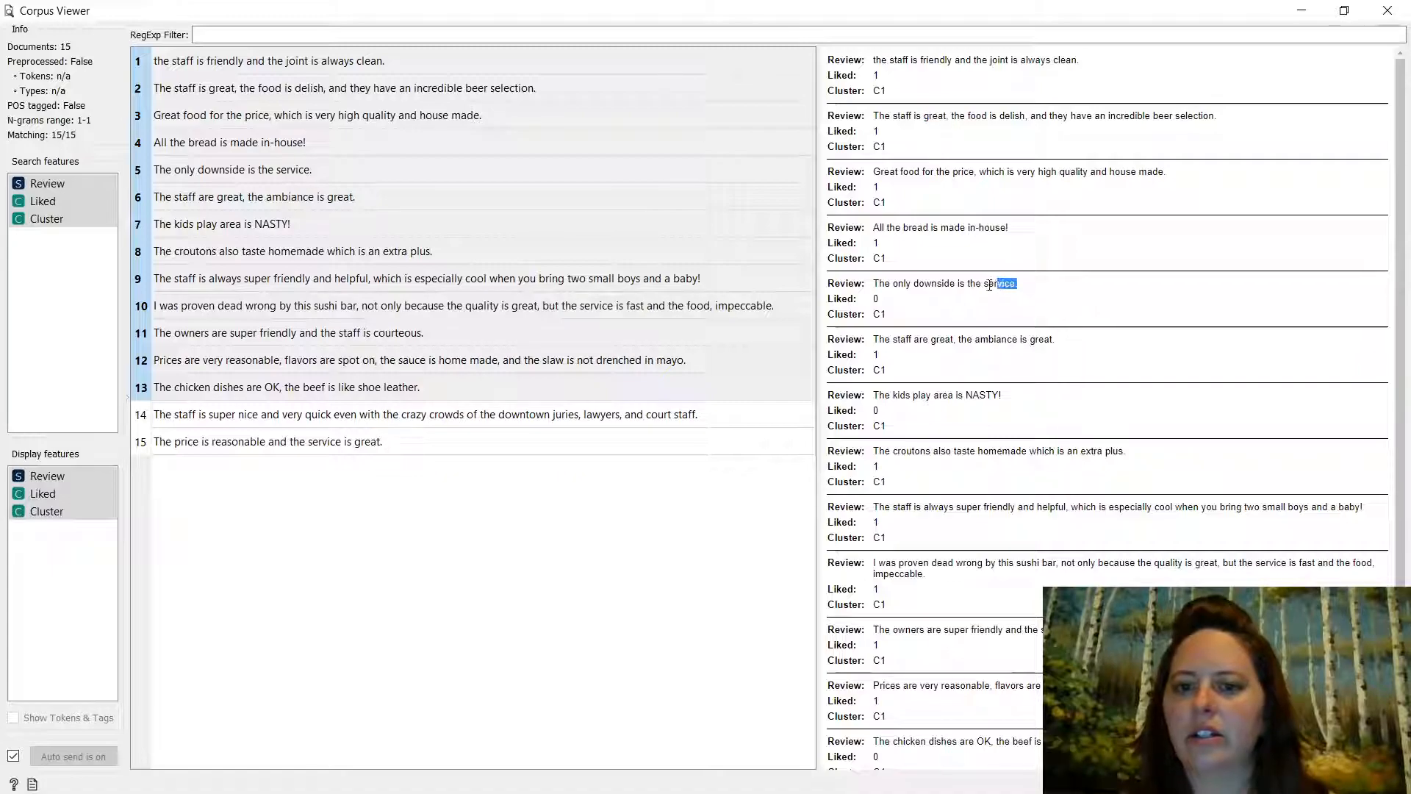
left_click_drag(981, 226, 1014, 229)
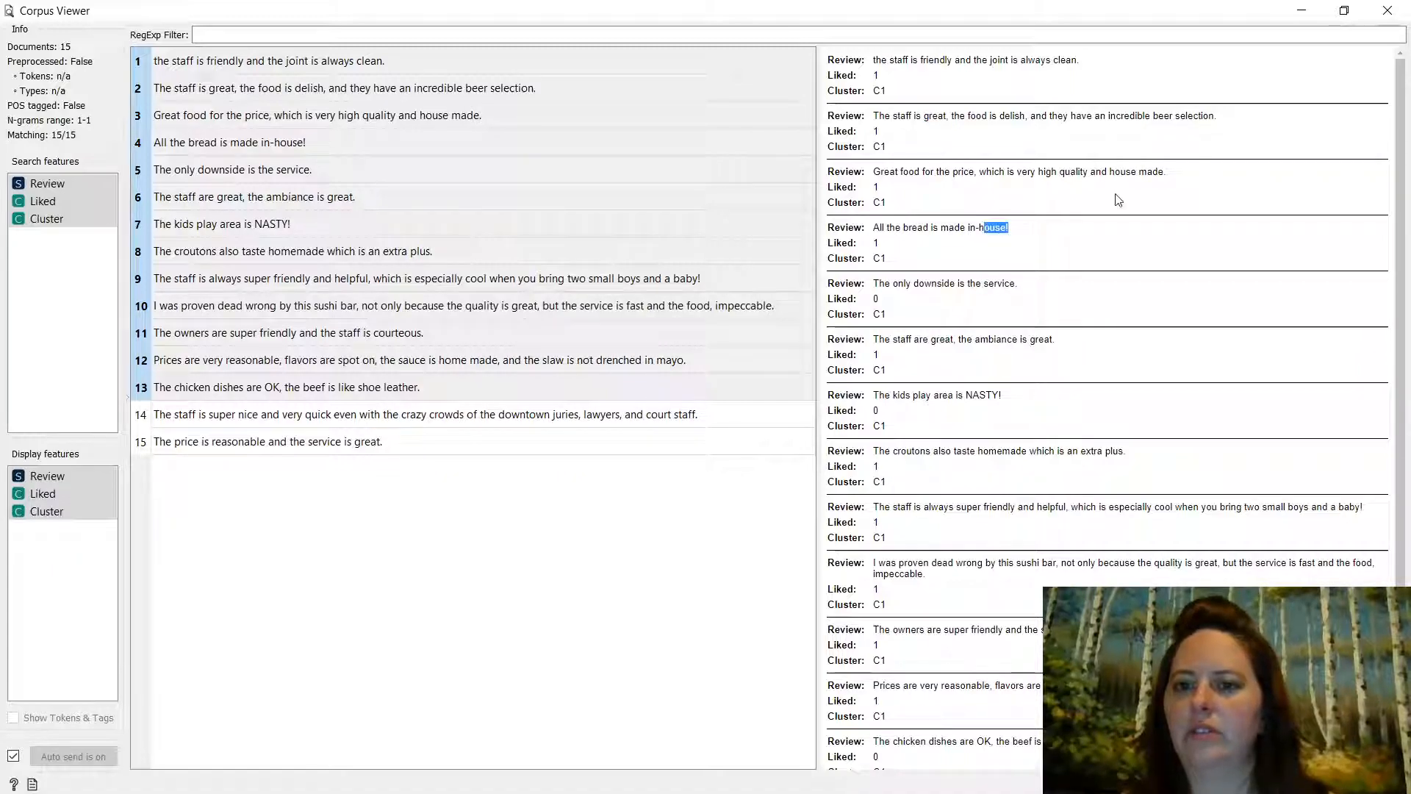
left_click_drag(1115, 172, 1143, 171)
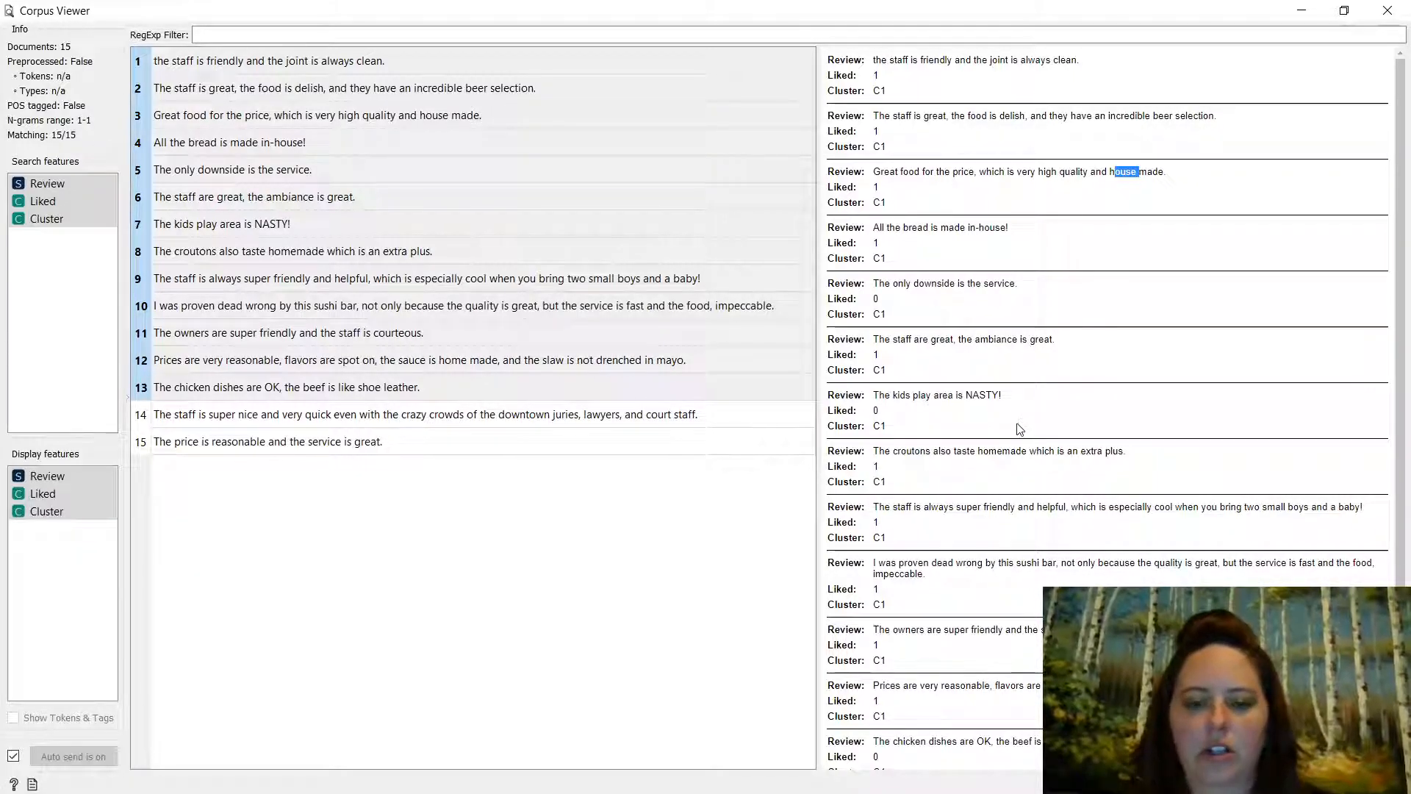
scroll(1011, 447, "down", 1)
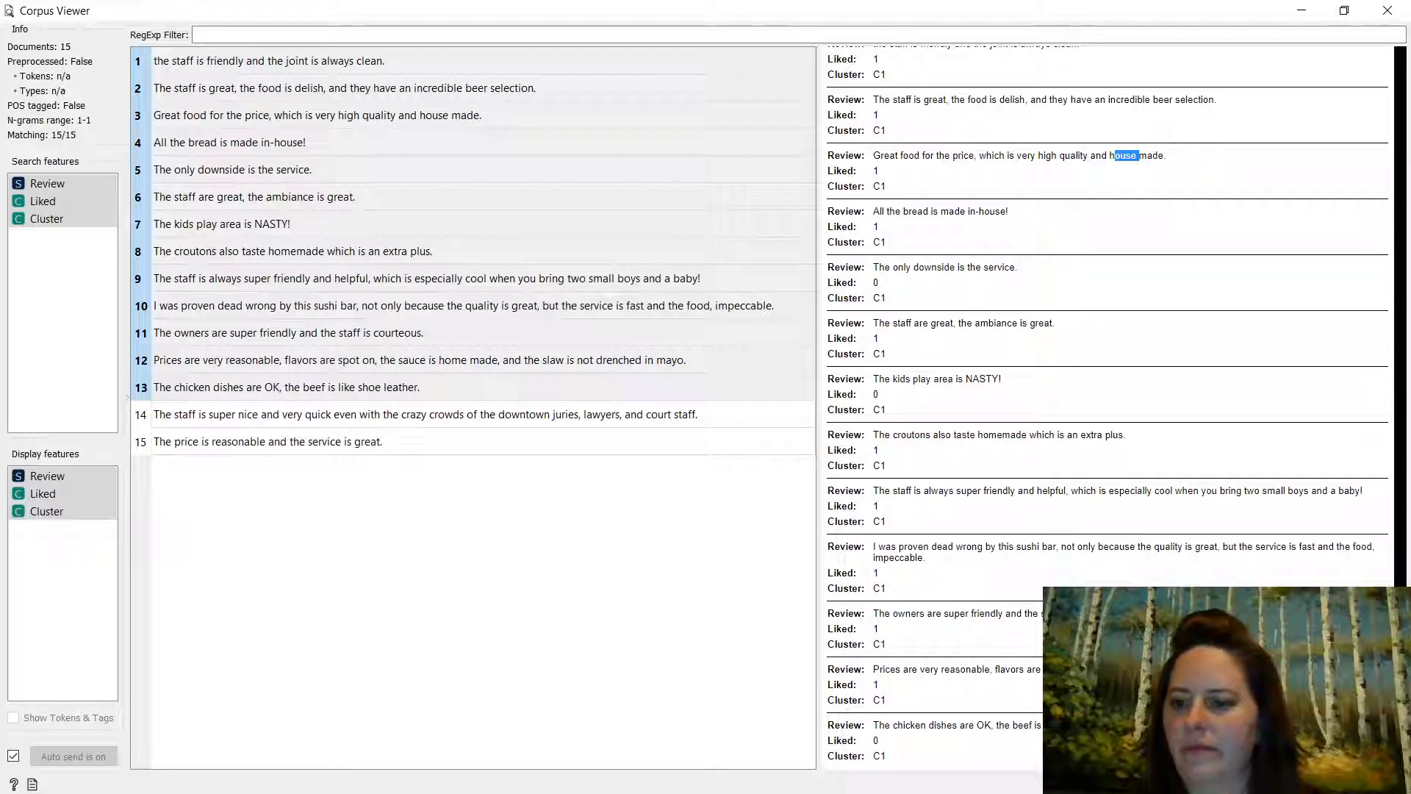
left_click(1139, 156)
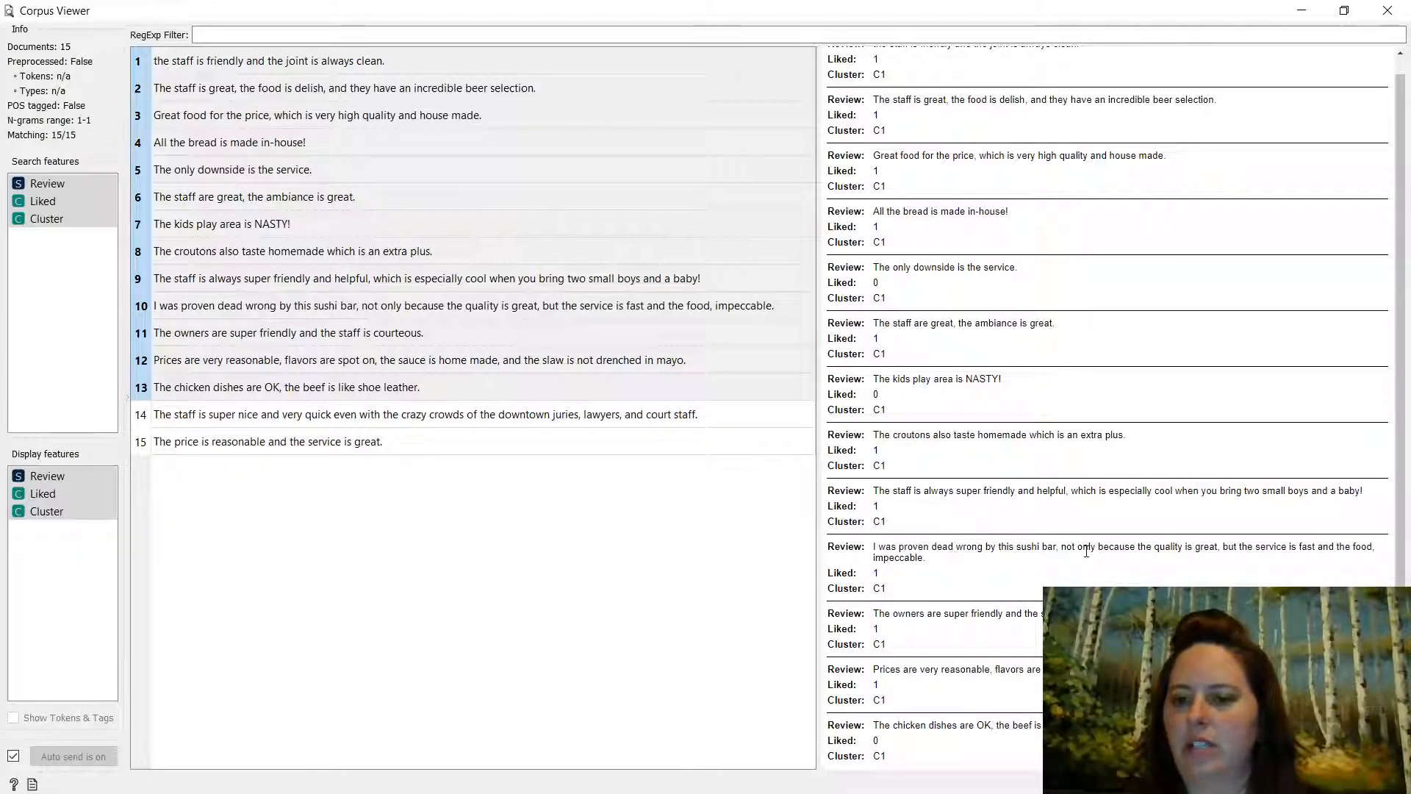
double_click(1205, 546)
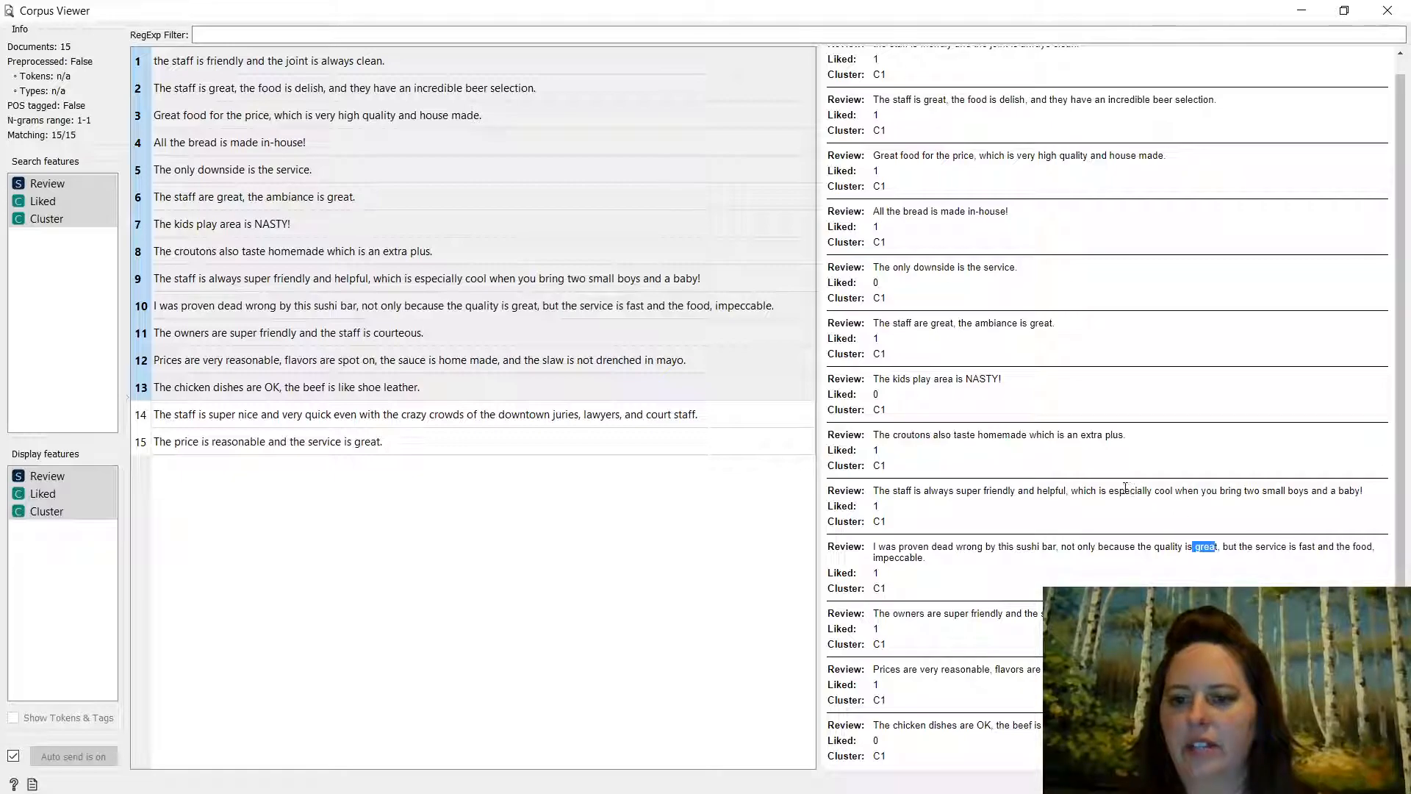
left_click_drag(1016, 490, 980, 490)
left_click_drag(1003, 612, 963, 605)
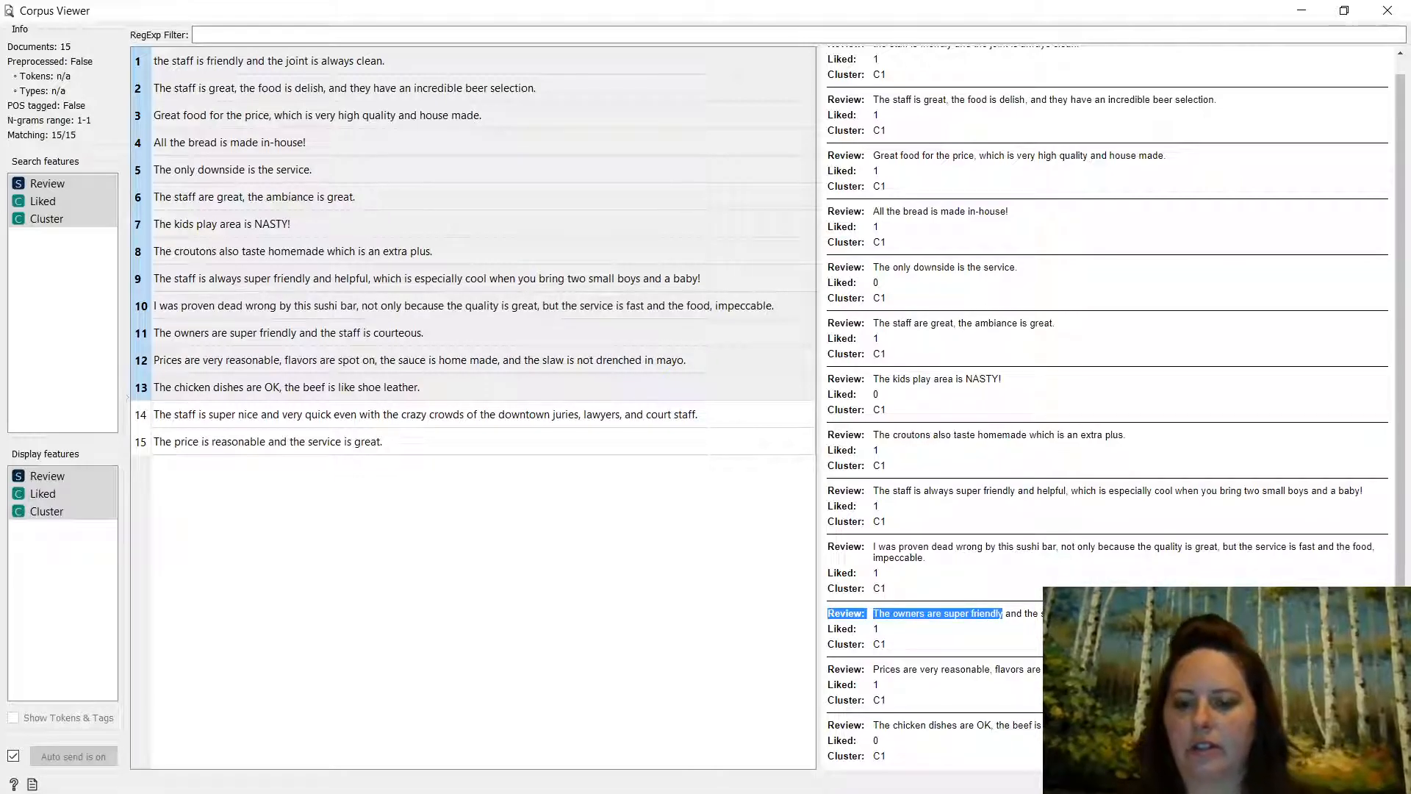
- Highlight 'great', 'service', 'house' and 'friendly' in the reviews, then close Corpus Viewer
left_click_drag(952, 323, 930, 323)
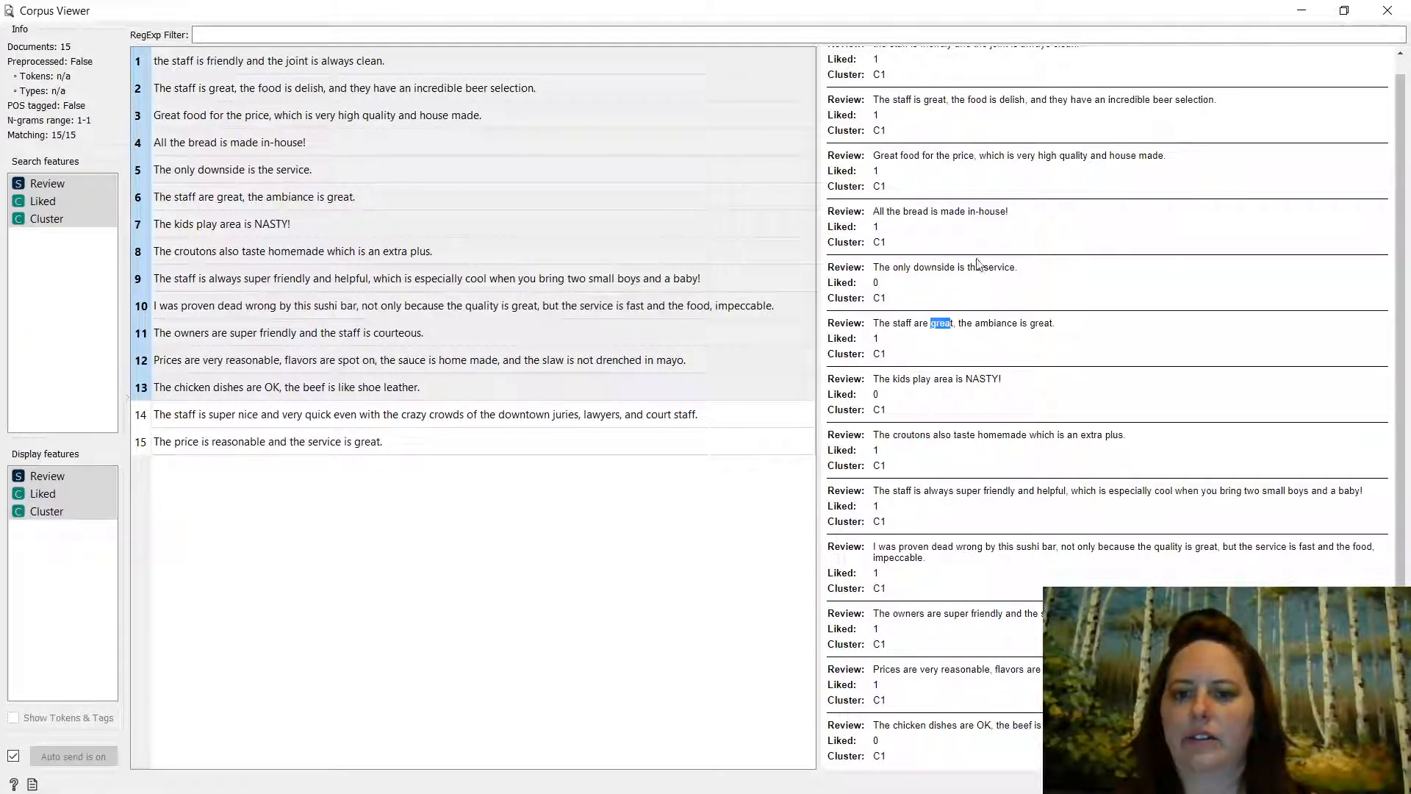
left_click_drag(1016, 267, 983, 268)
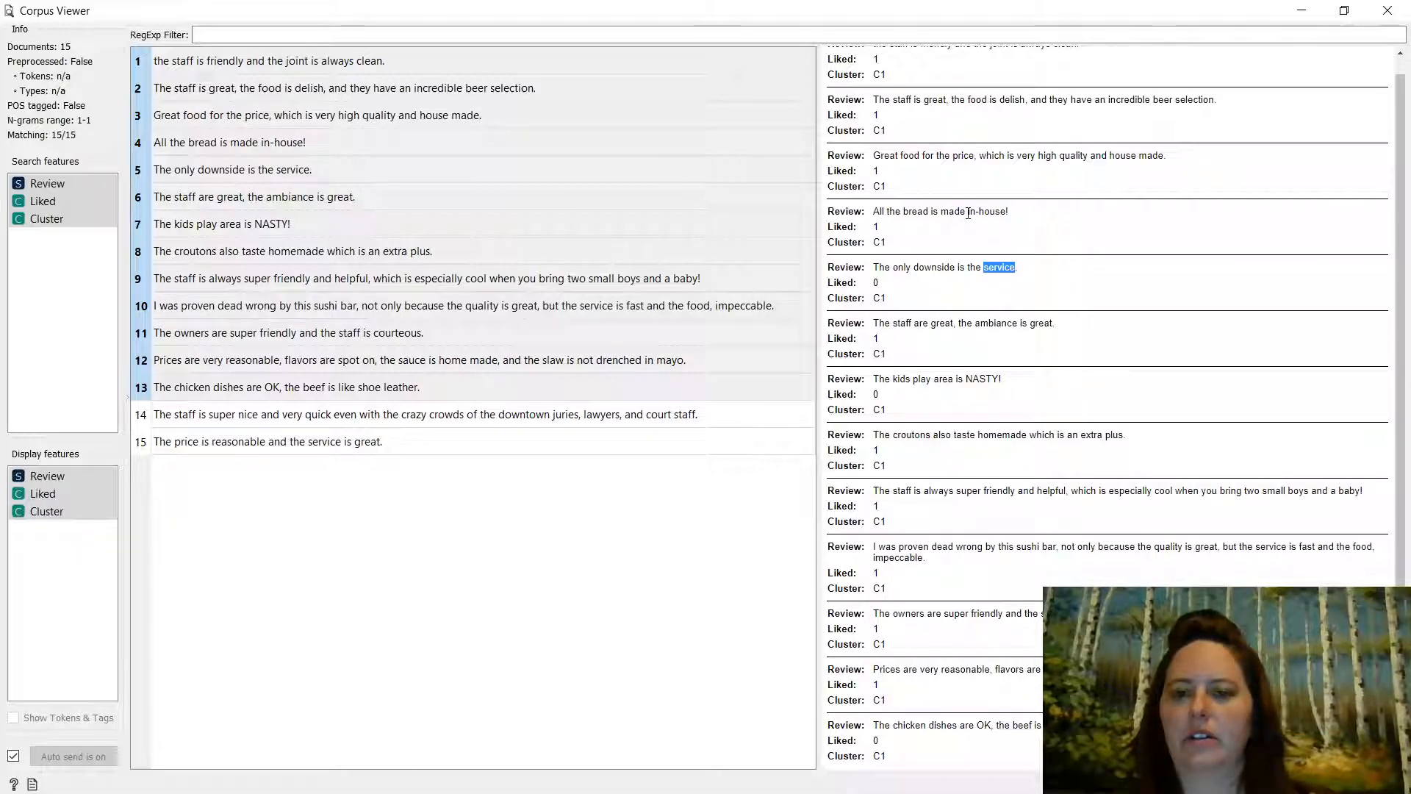
left_click_drag(1006, 211, 990, 211)
left_click_drag(1140, 155, 1124, 155)
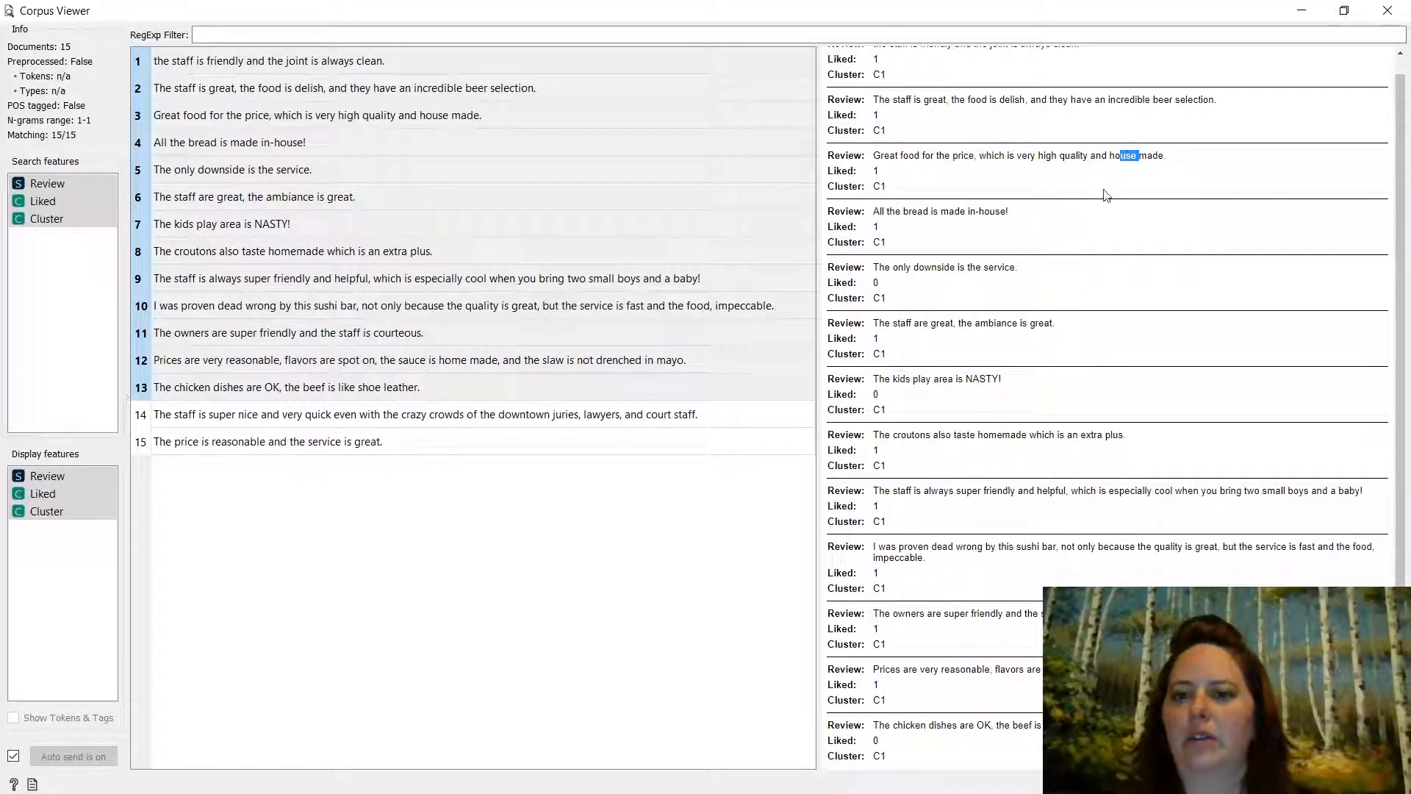
scroll(1102, 197, "up", 1)
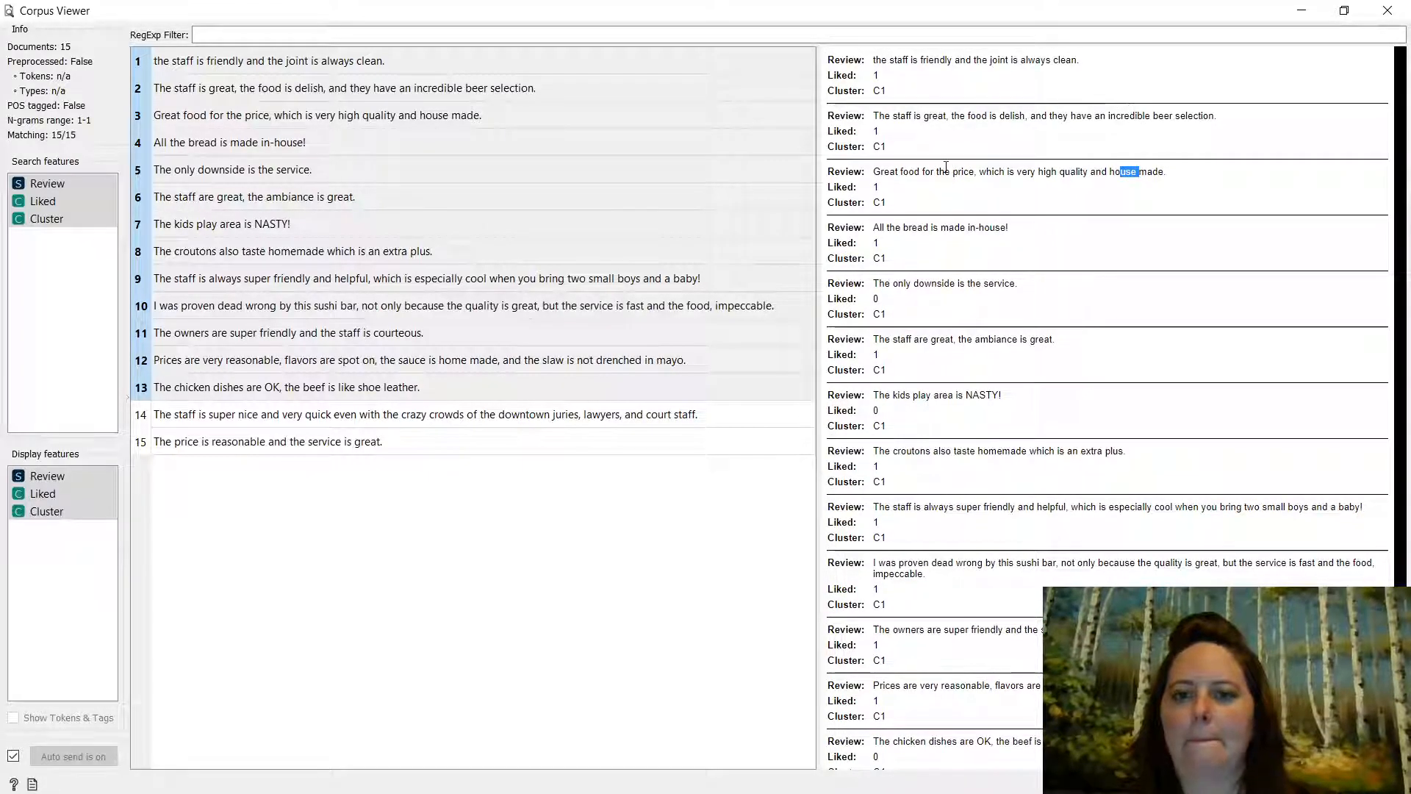
double_click(948, 113)
left_click(948, 64)
left_click_drag(948, 64, 934, 64)
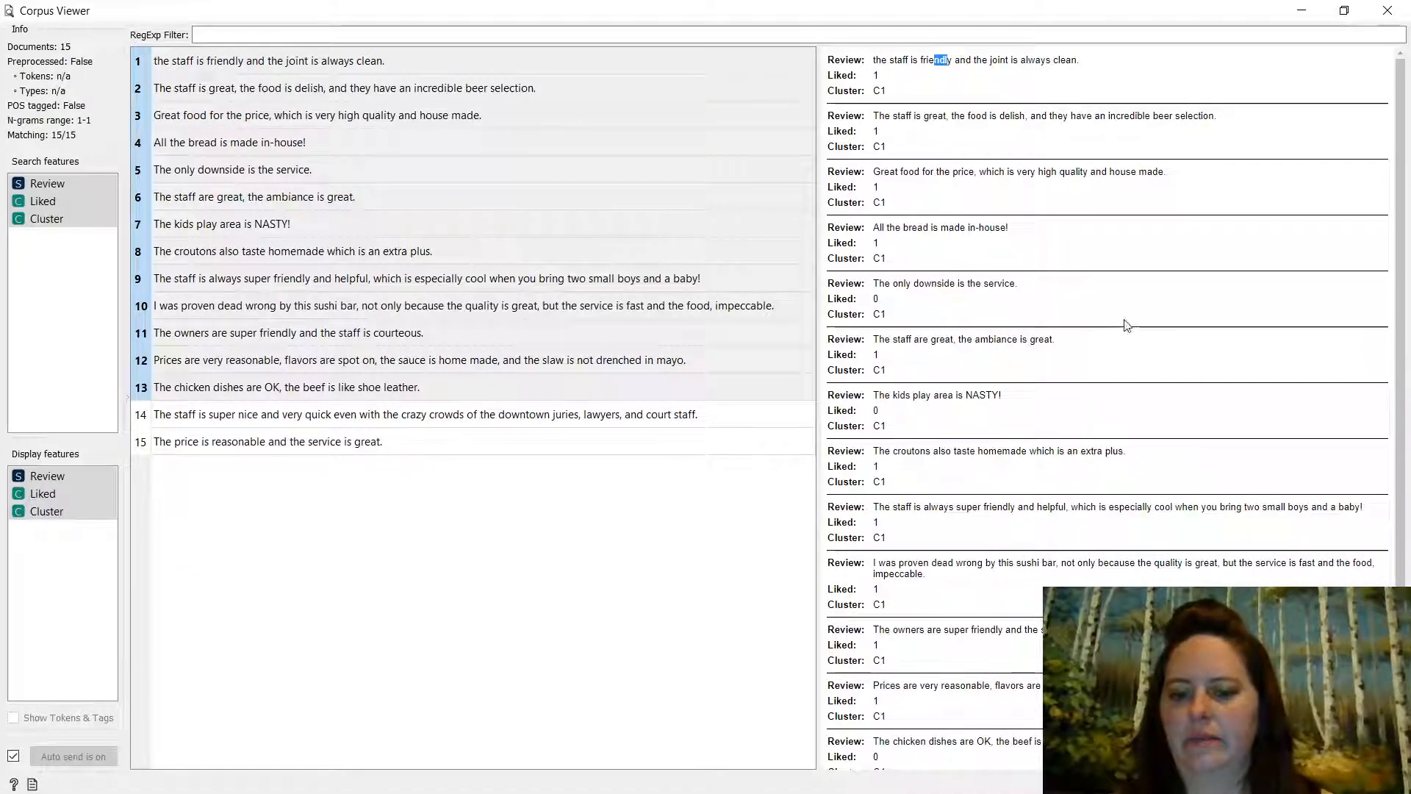
scroll(1124, 324, "down", 1)
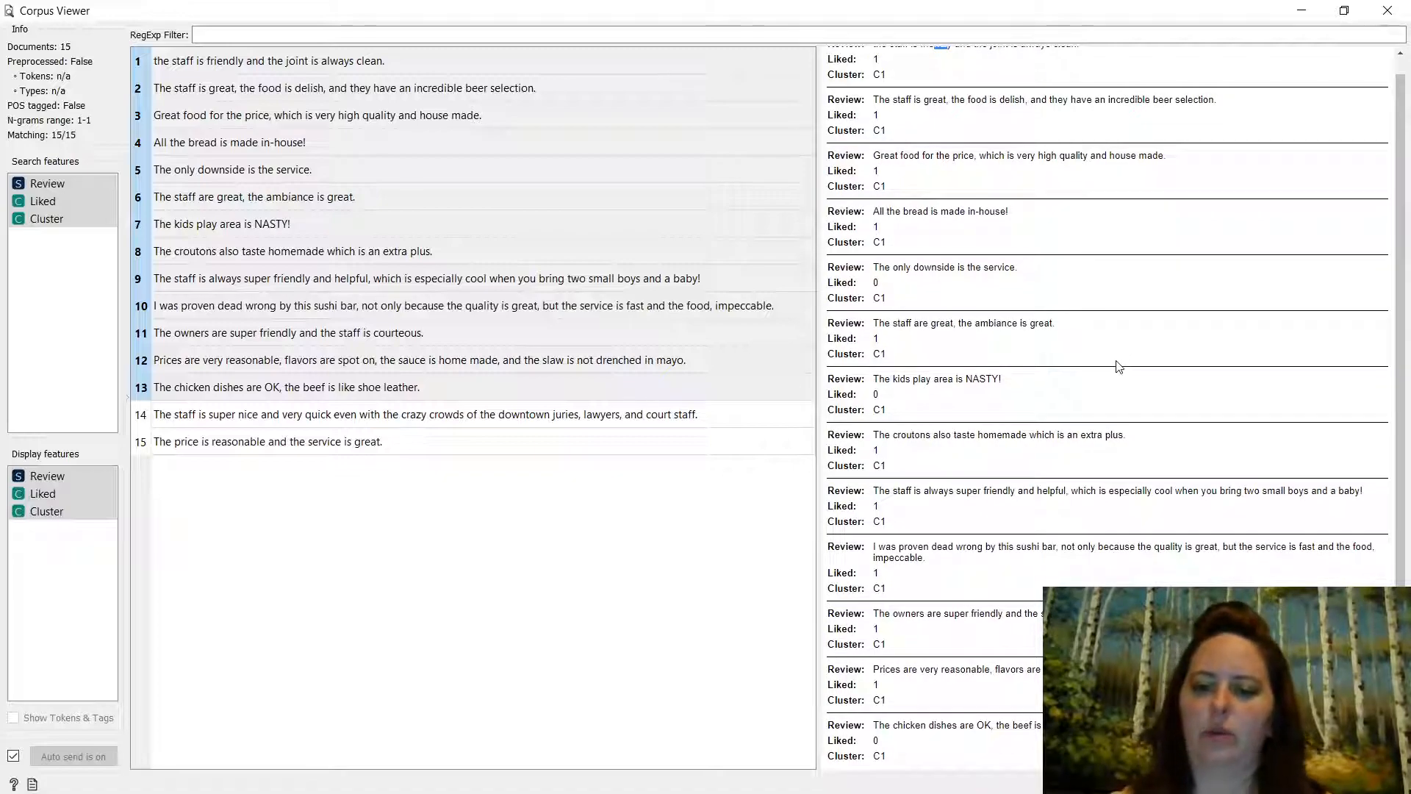
scroll(1118, 366, "up", 1)
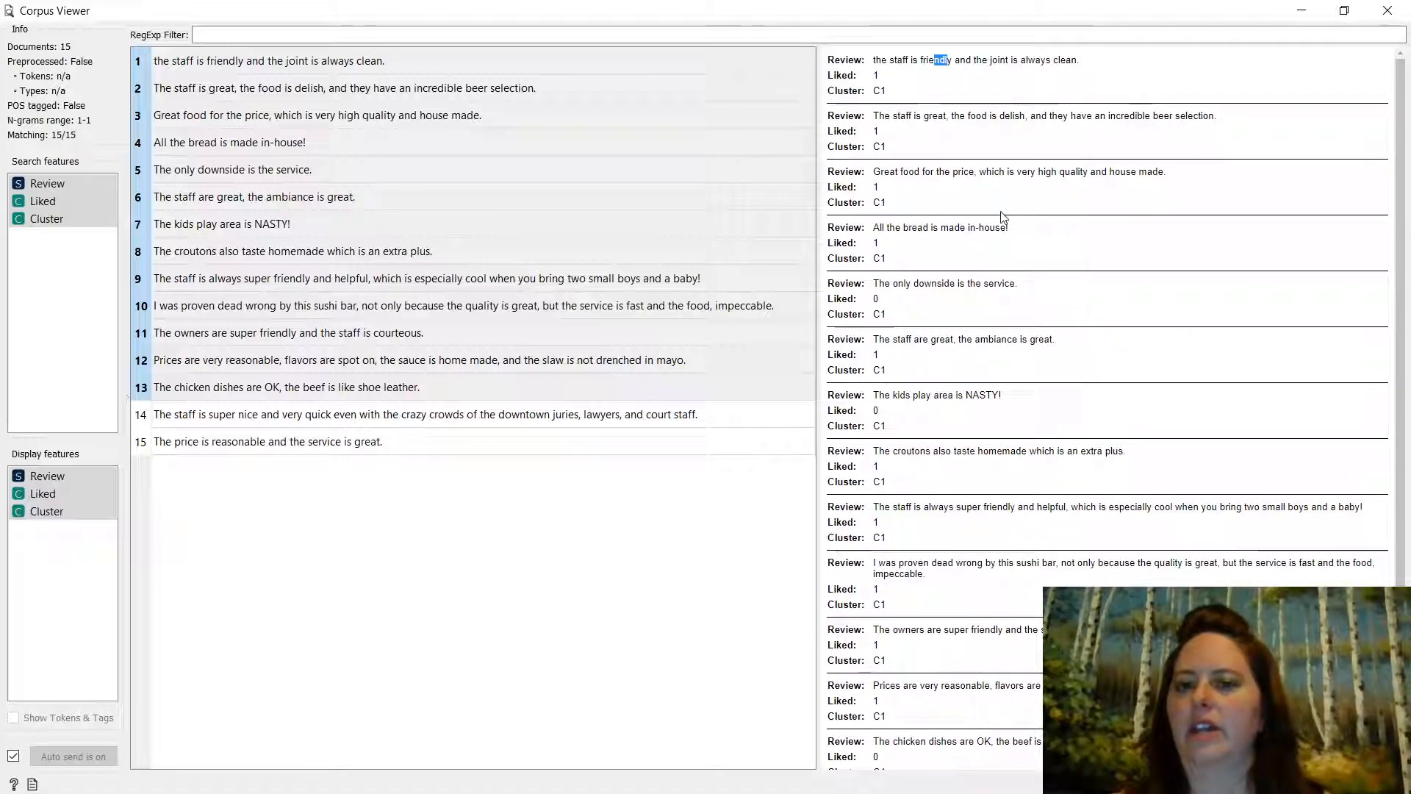
left_click(1386, 12)
left_click(1020, 178)
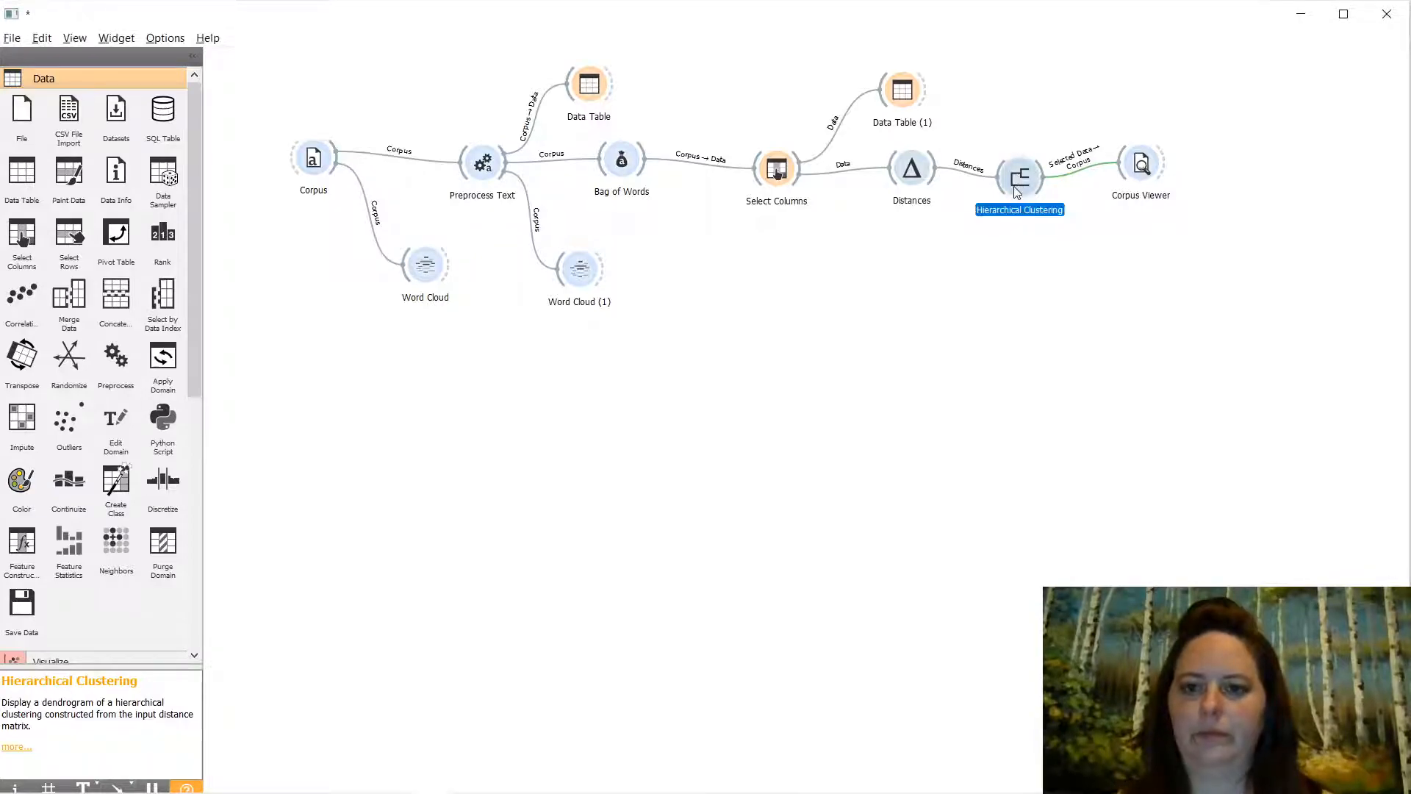
- Make the five-leaf branch cluster C1 in the dendrogram, then reopen Corpus Viewer
double_click(1020, 178)
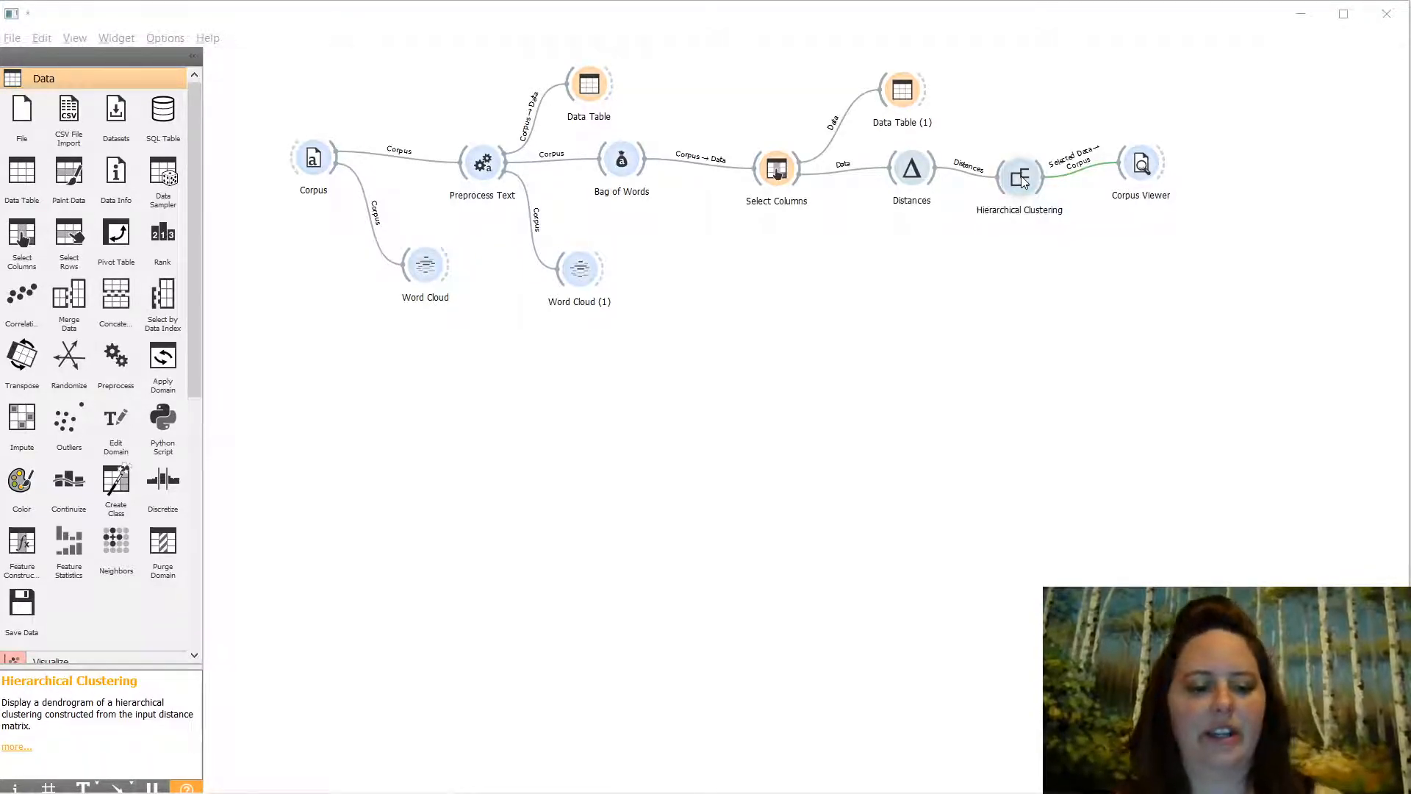
key("alt+Tab")
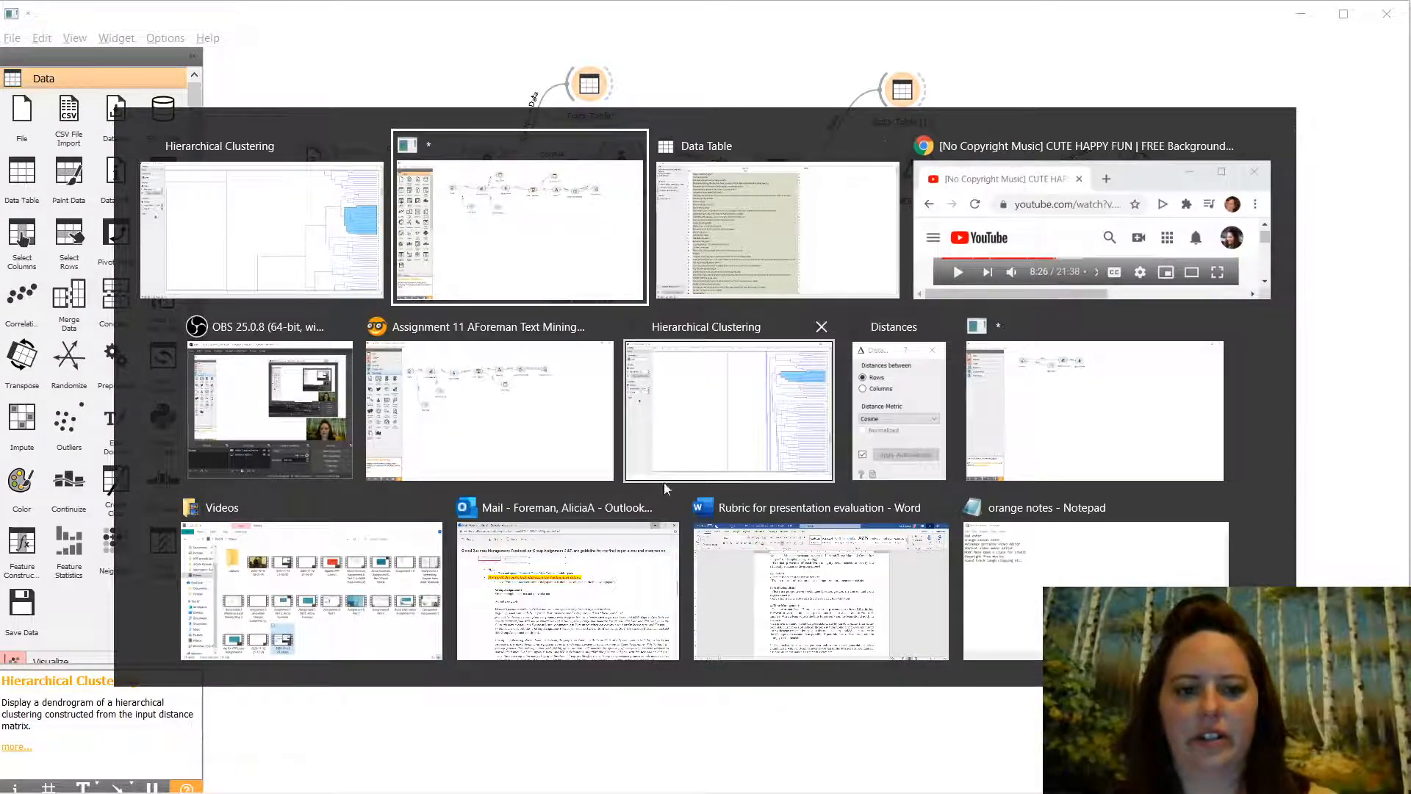
left_click(767, 418)
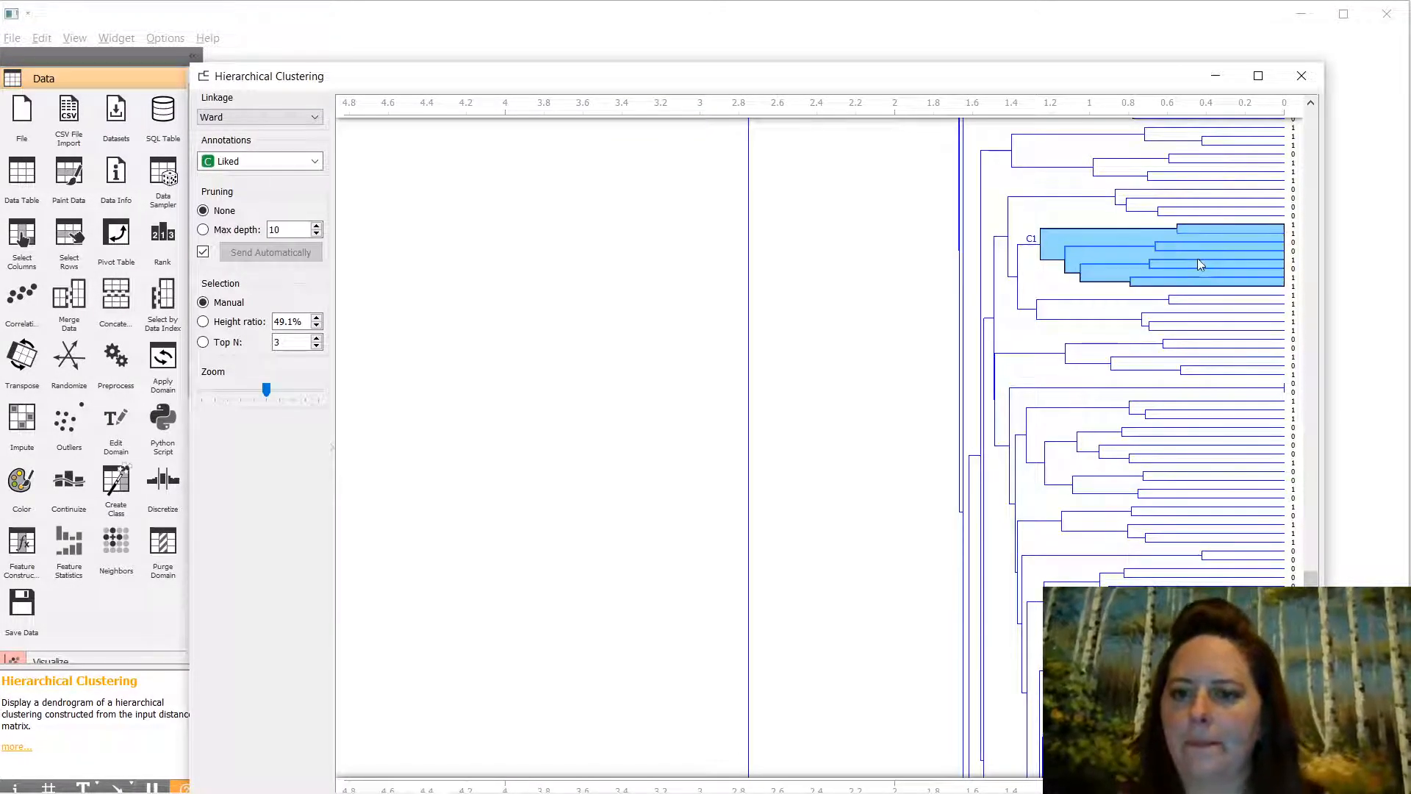
left_click(1218, 300)
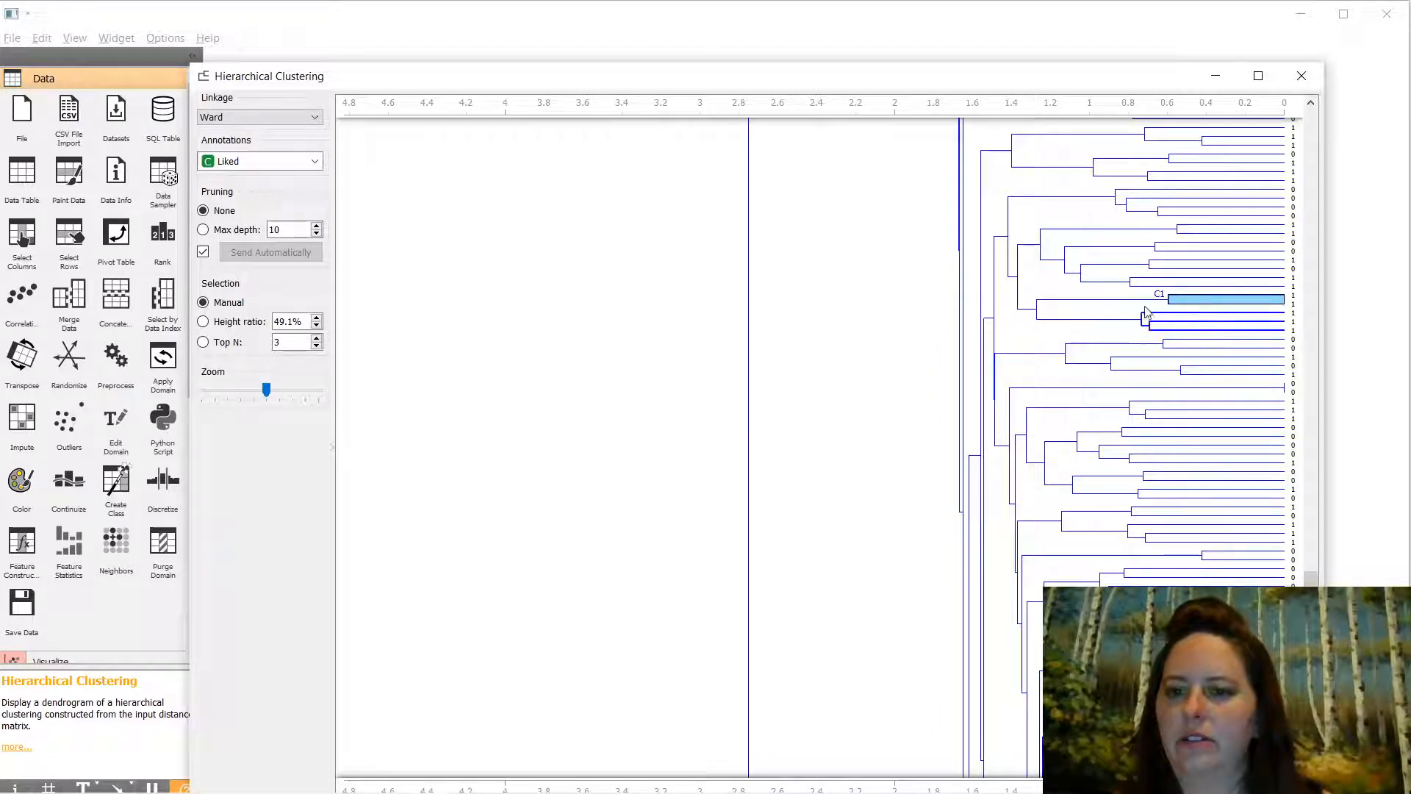
left_click(1080, 310)
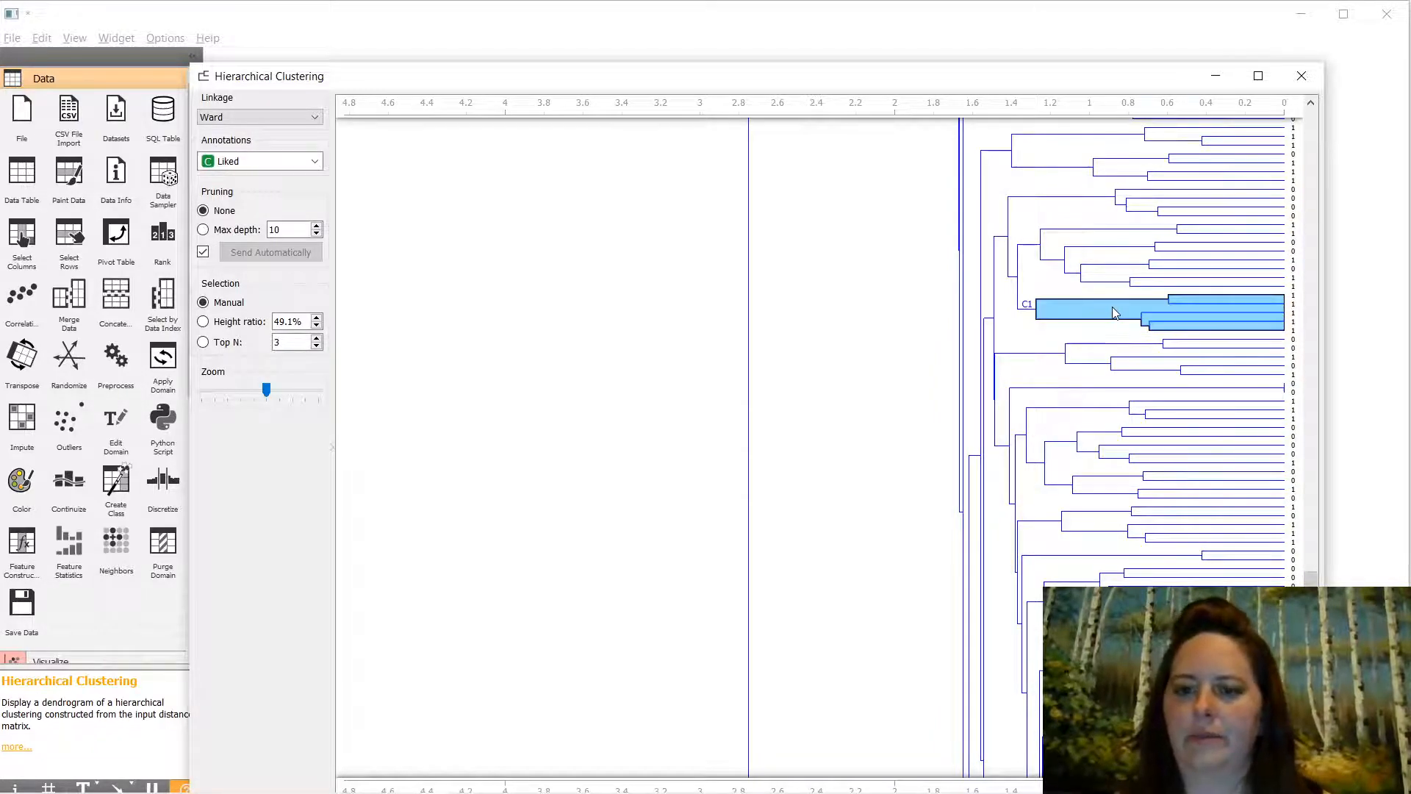
left_click(1299, 77)
double_click(1140, 165)
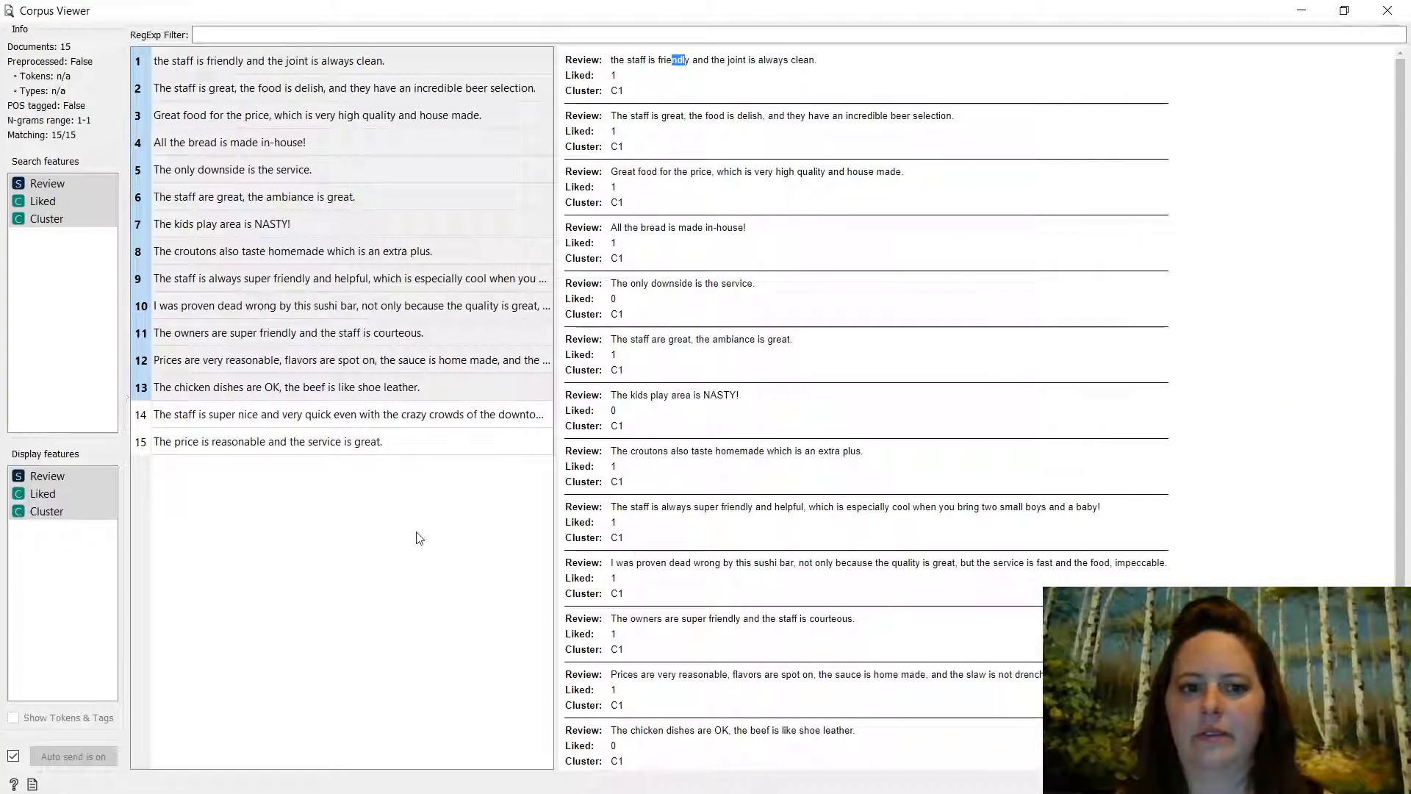
- Select the first documents, highlight 'friendly', 'great' and 'house', view review 10, then close Corpus Viewer
left_click_drag(189, 60, 350, 431)
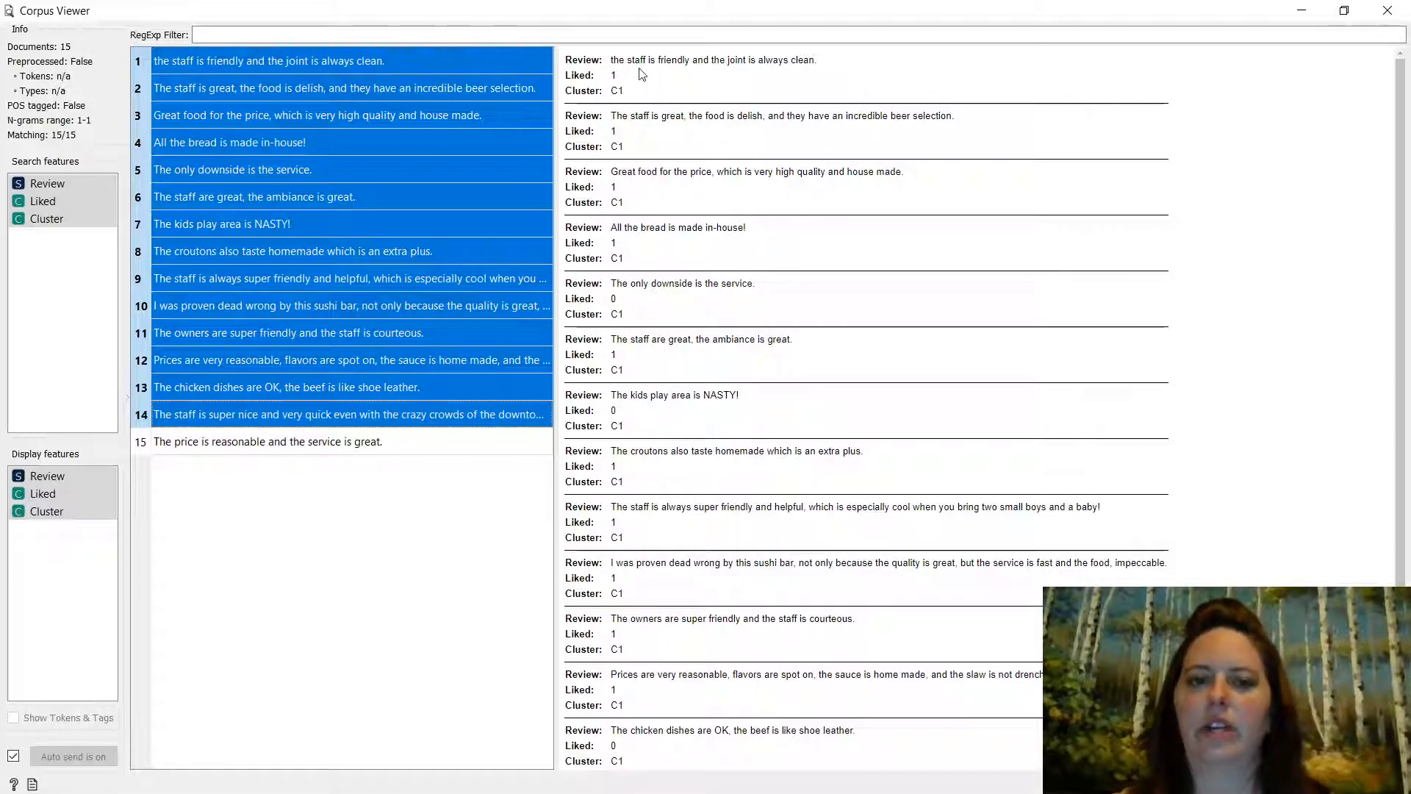
left_click_drag(665, 60, 689, 61)
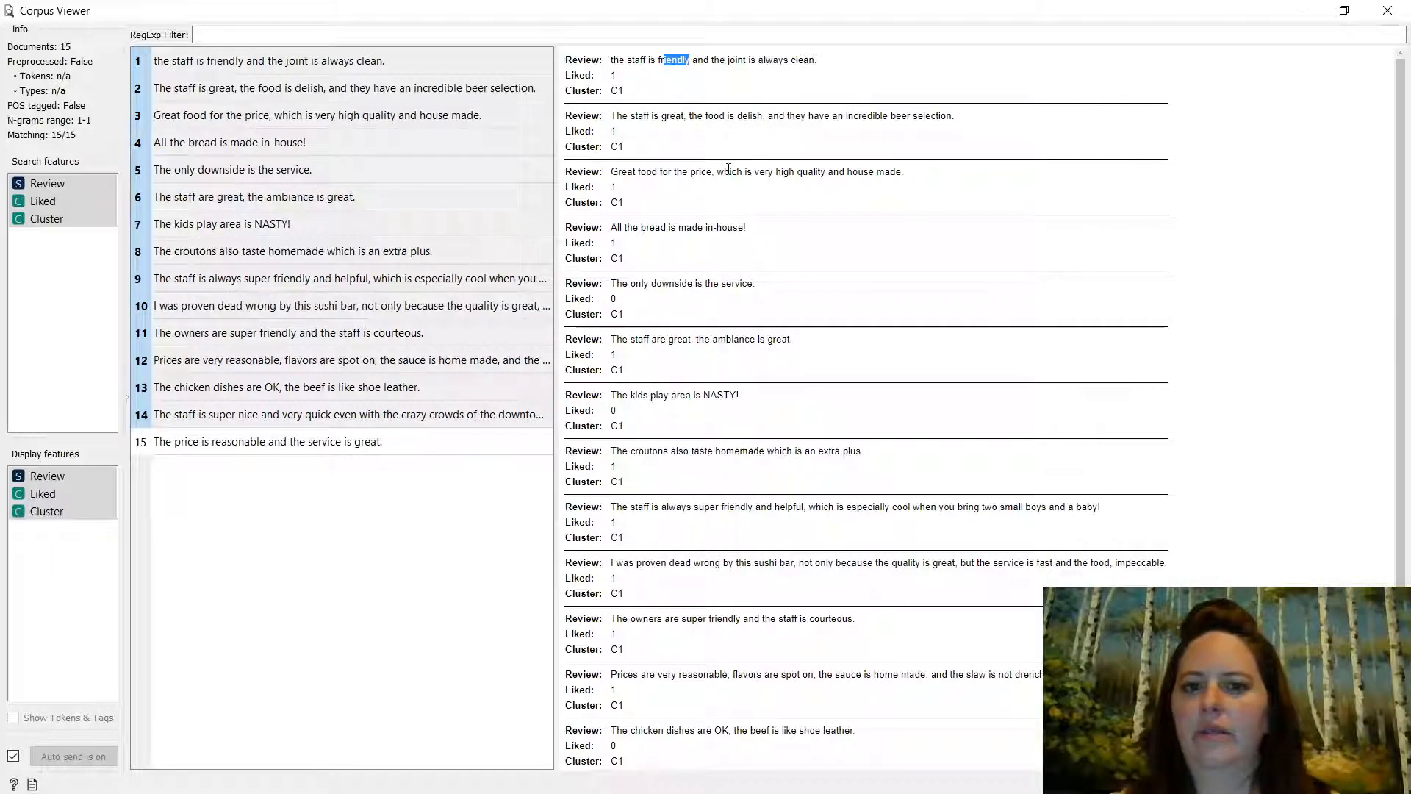
left_click_drag(666, 116, 698, 124)
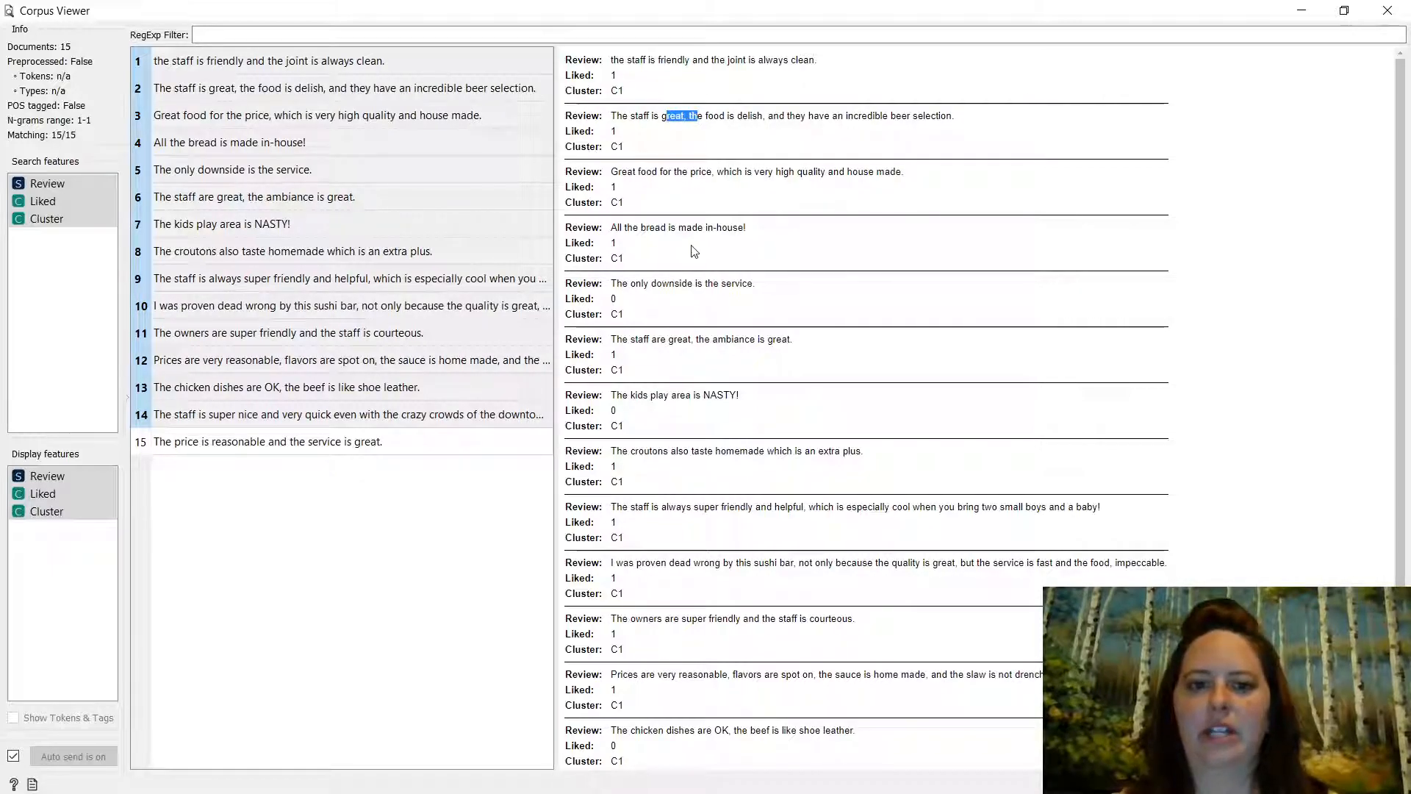
left_click_drag(718, 227, 746, 229)
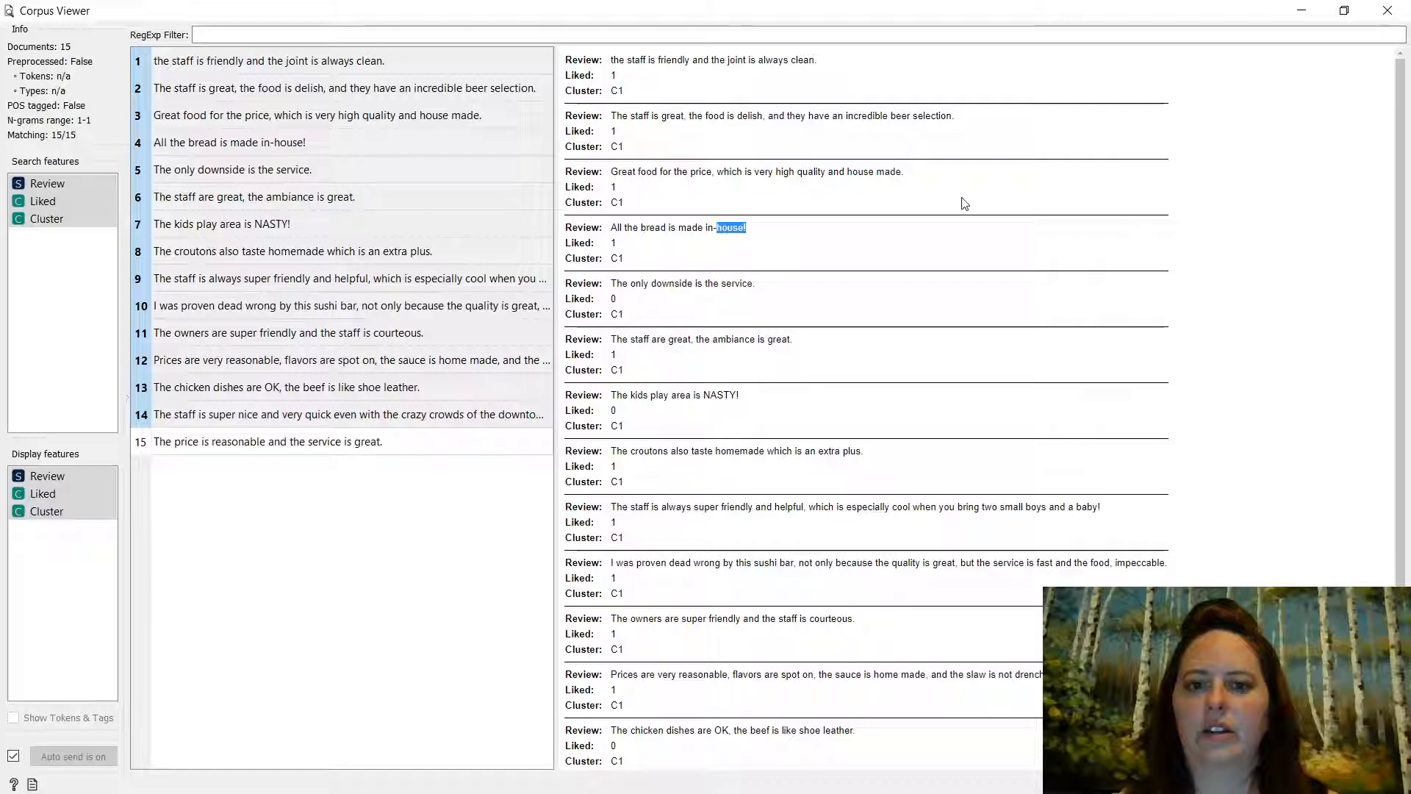
left_click(501, 311)
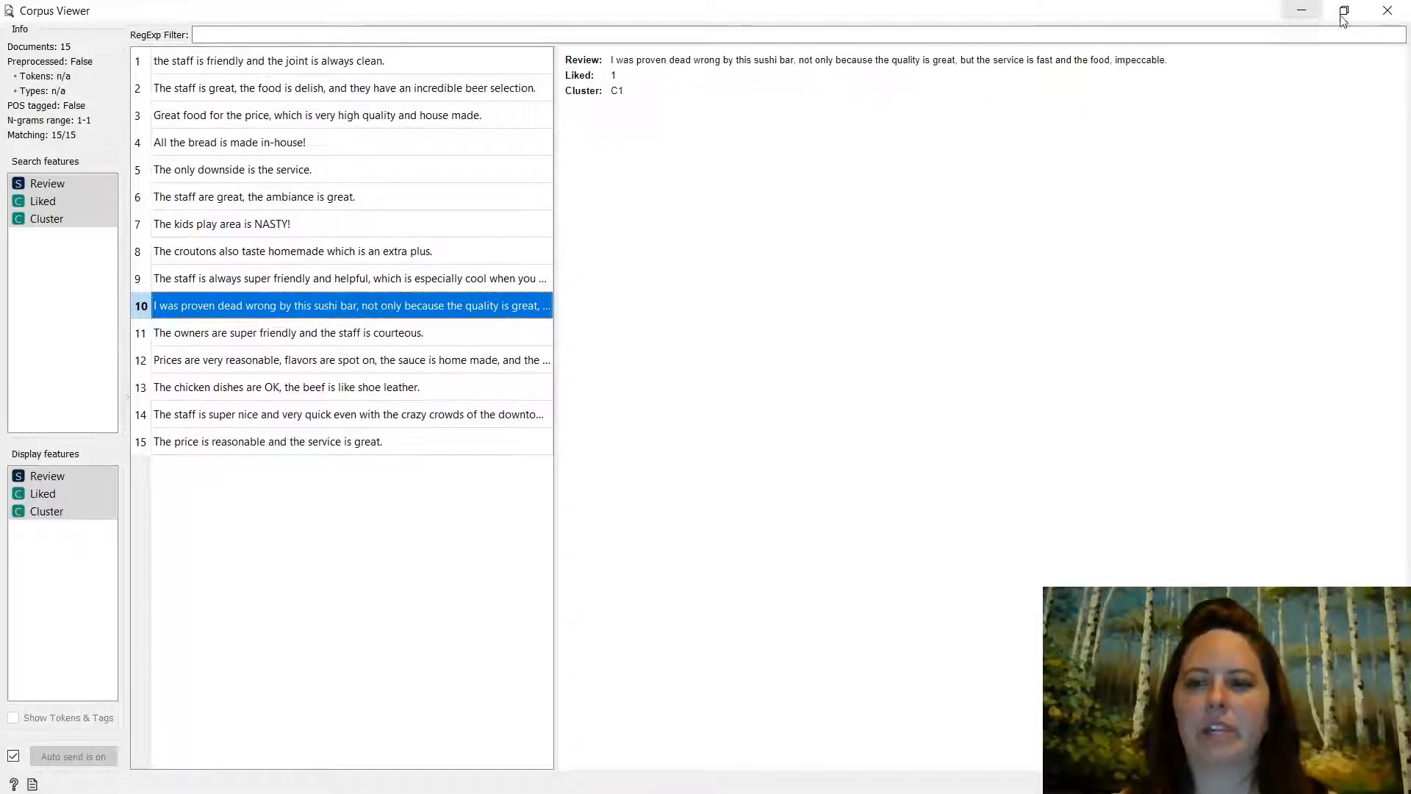
left_click(1397, 17)
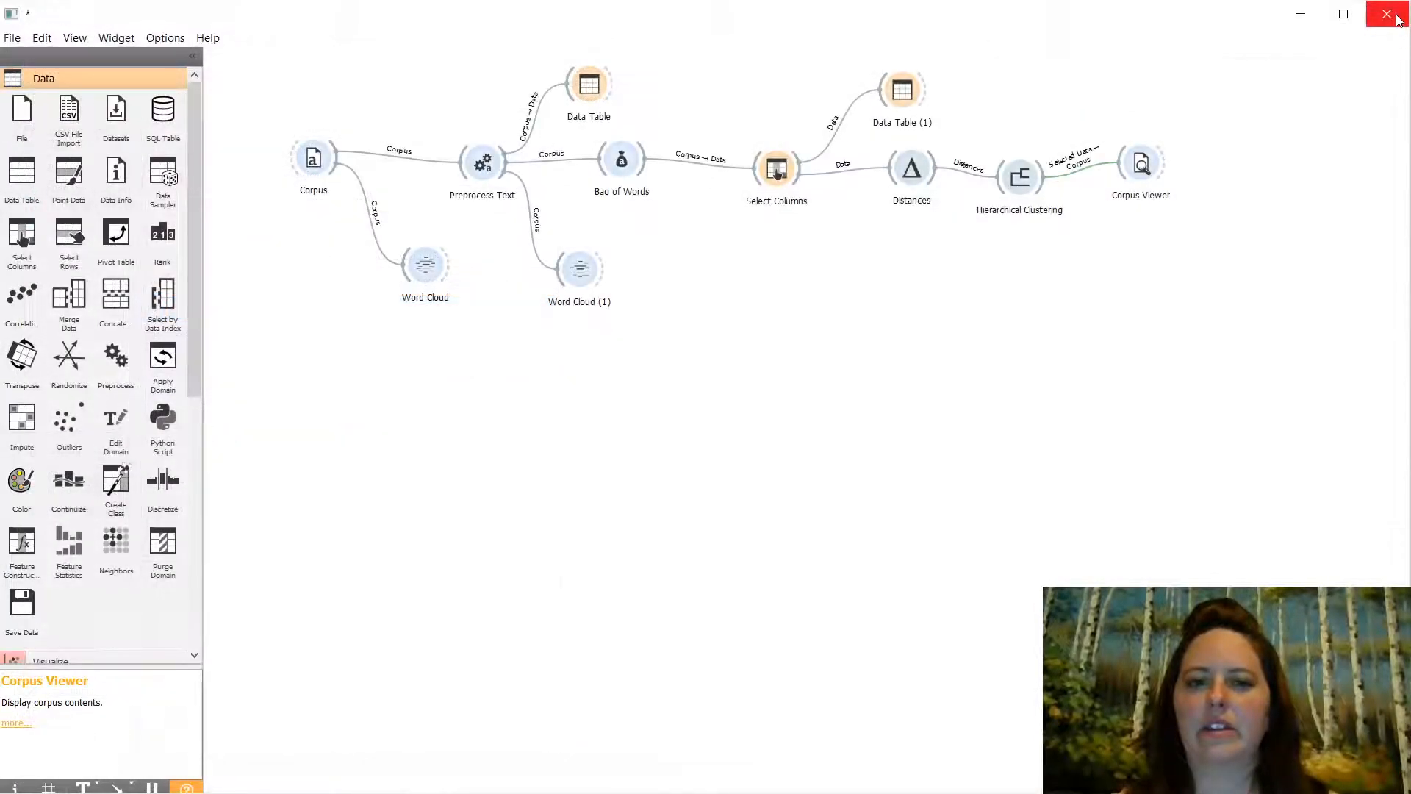
- Reopen the dendrogram and try the three-leaf, two-review and seven-review branches as C1
double_click(1024, 181)
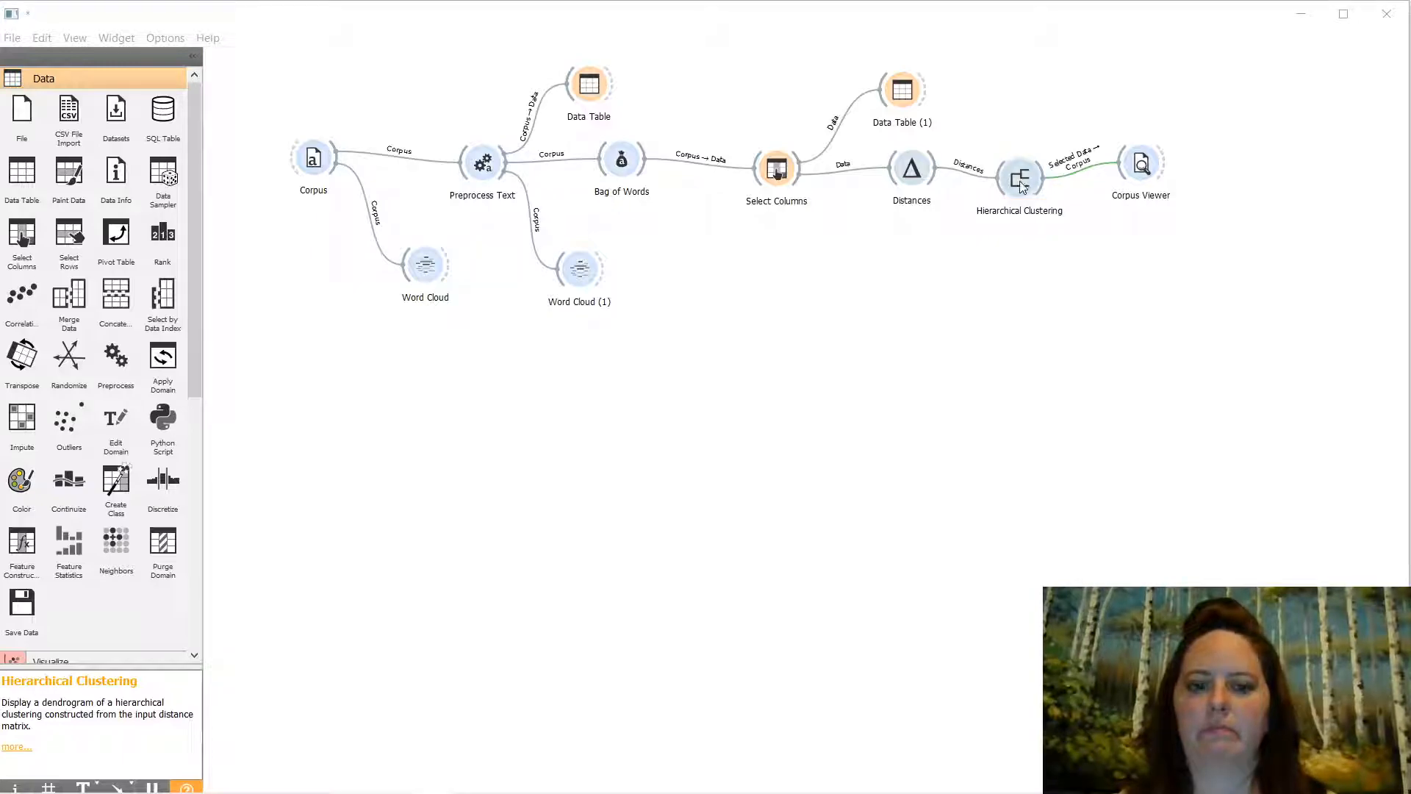
key("alt+Tab")
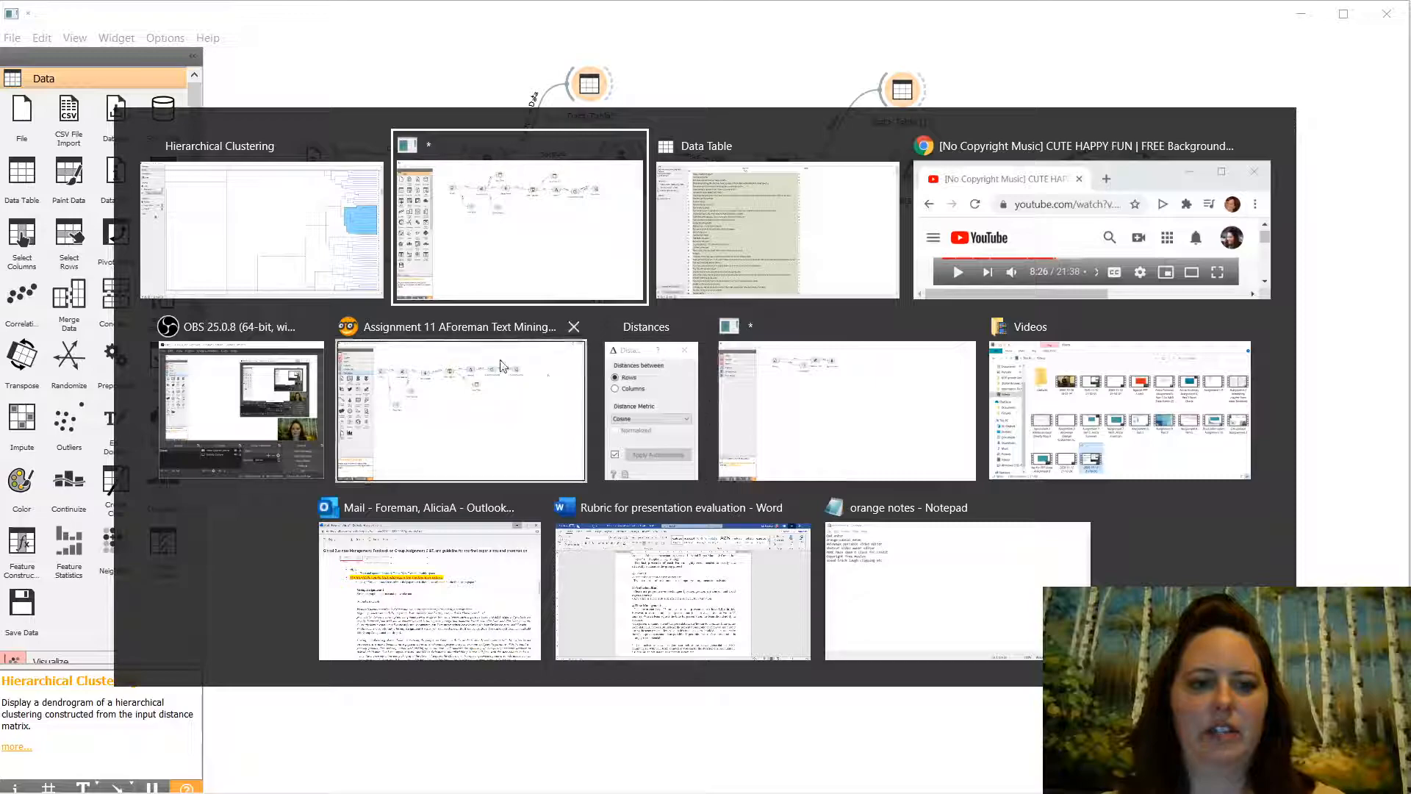
left_click(294, 247)
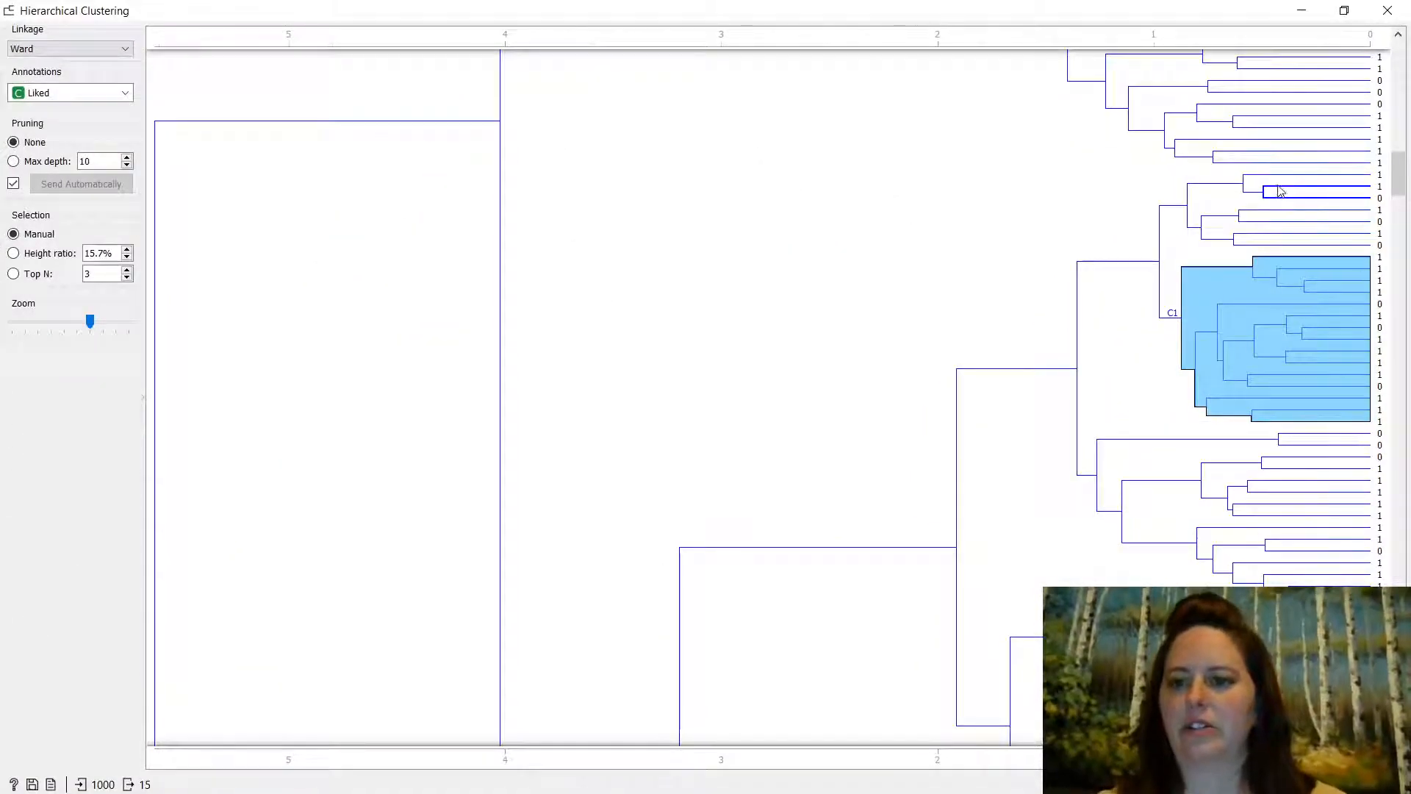
left_click(1280, 181)
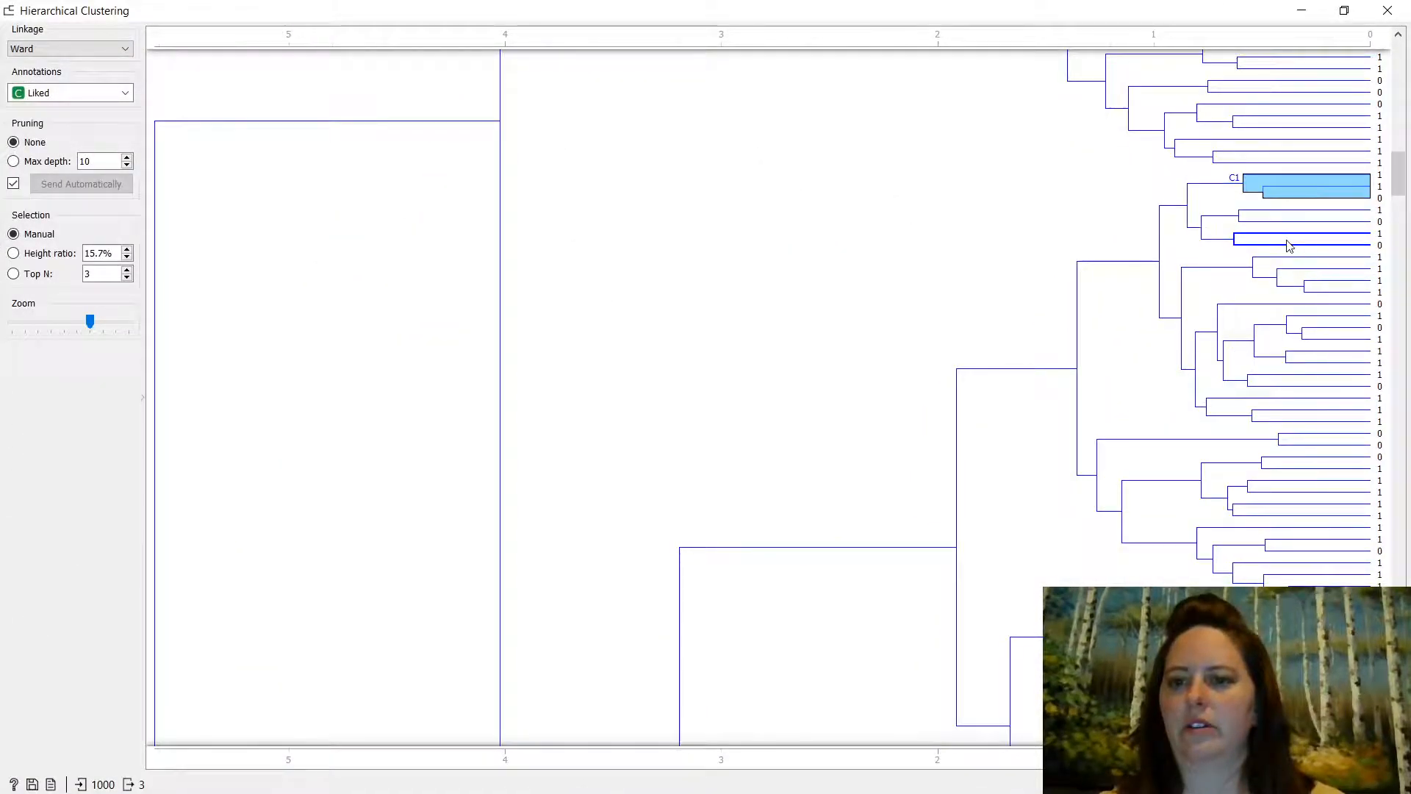
left_click(1288, 245)
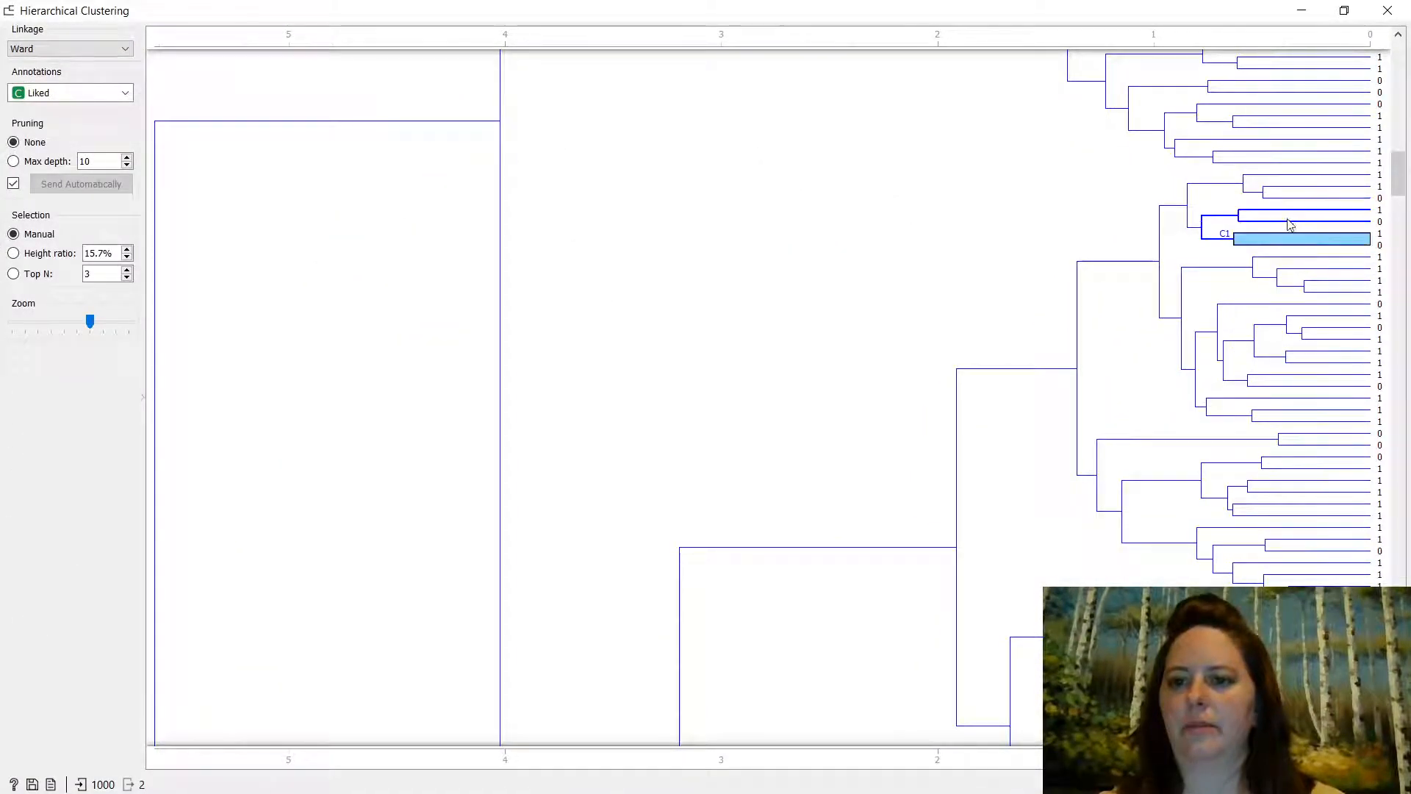
left_click(1207, 206)
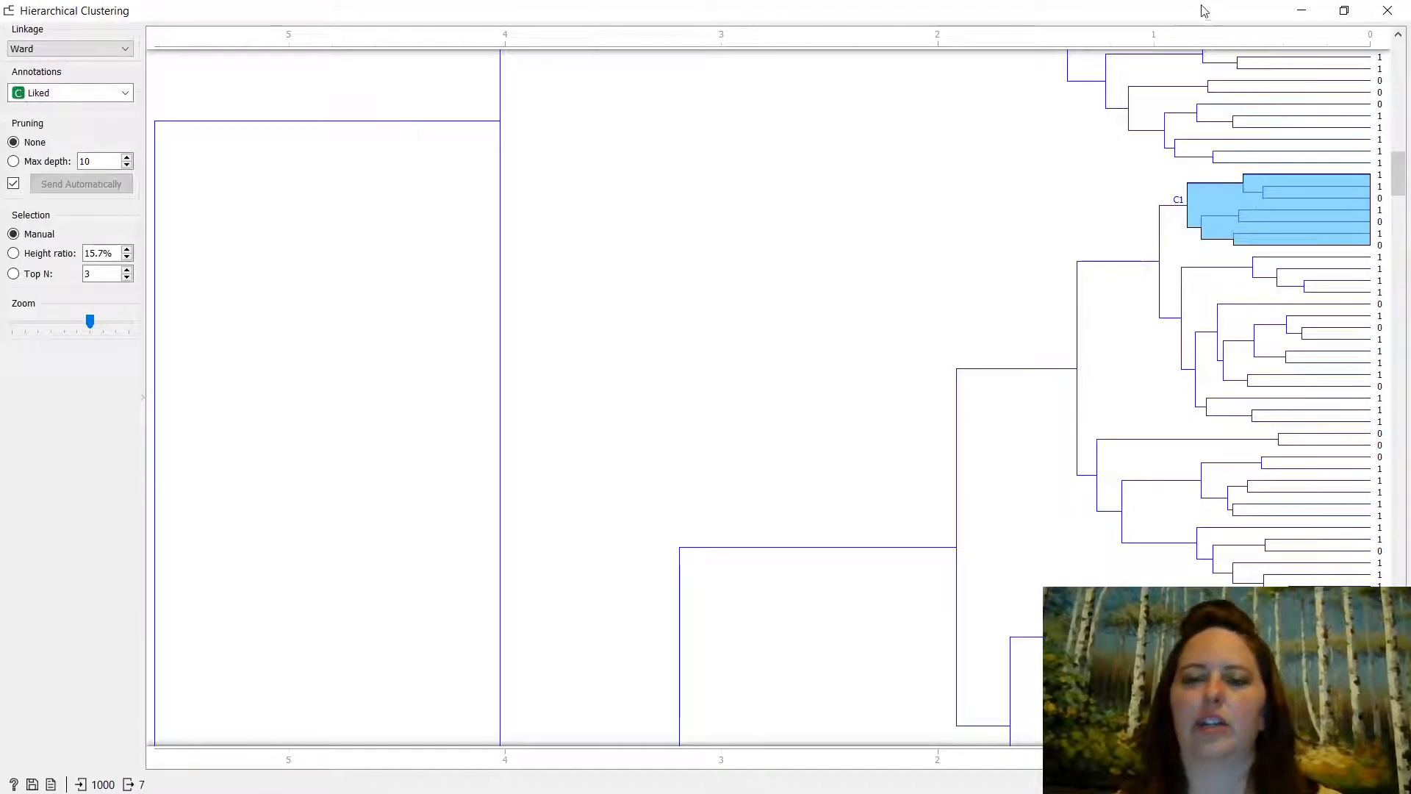
- Settle on the four-review cluster near the top, minimize the window, and select Corpus Viewer
scroll(1316, 242, "up", 15)
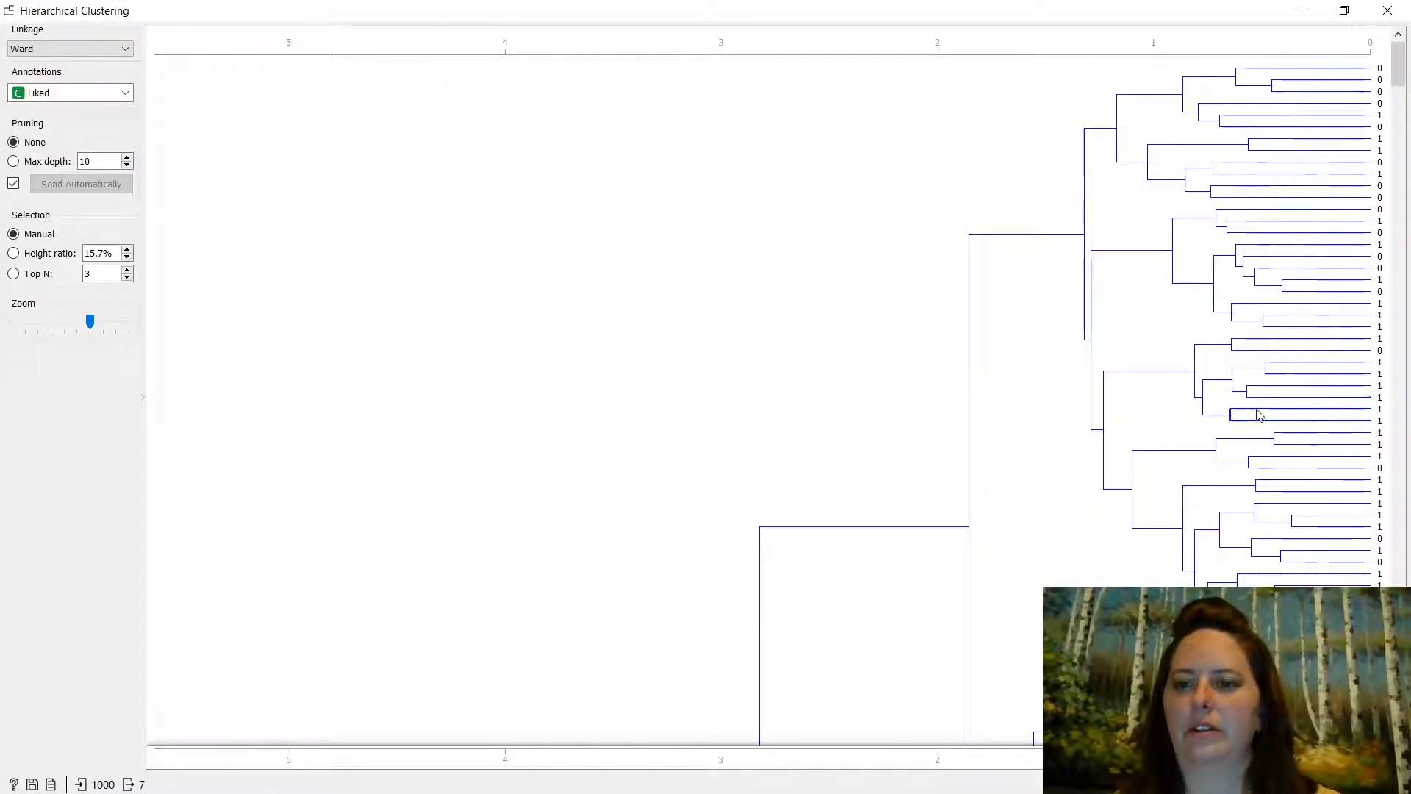
left_click(1209, 182)
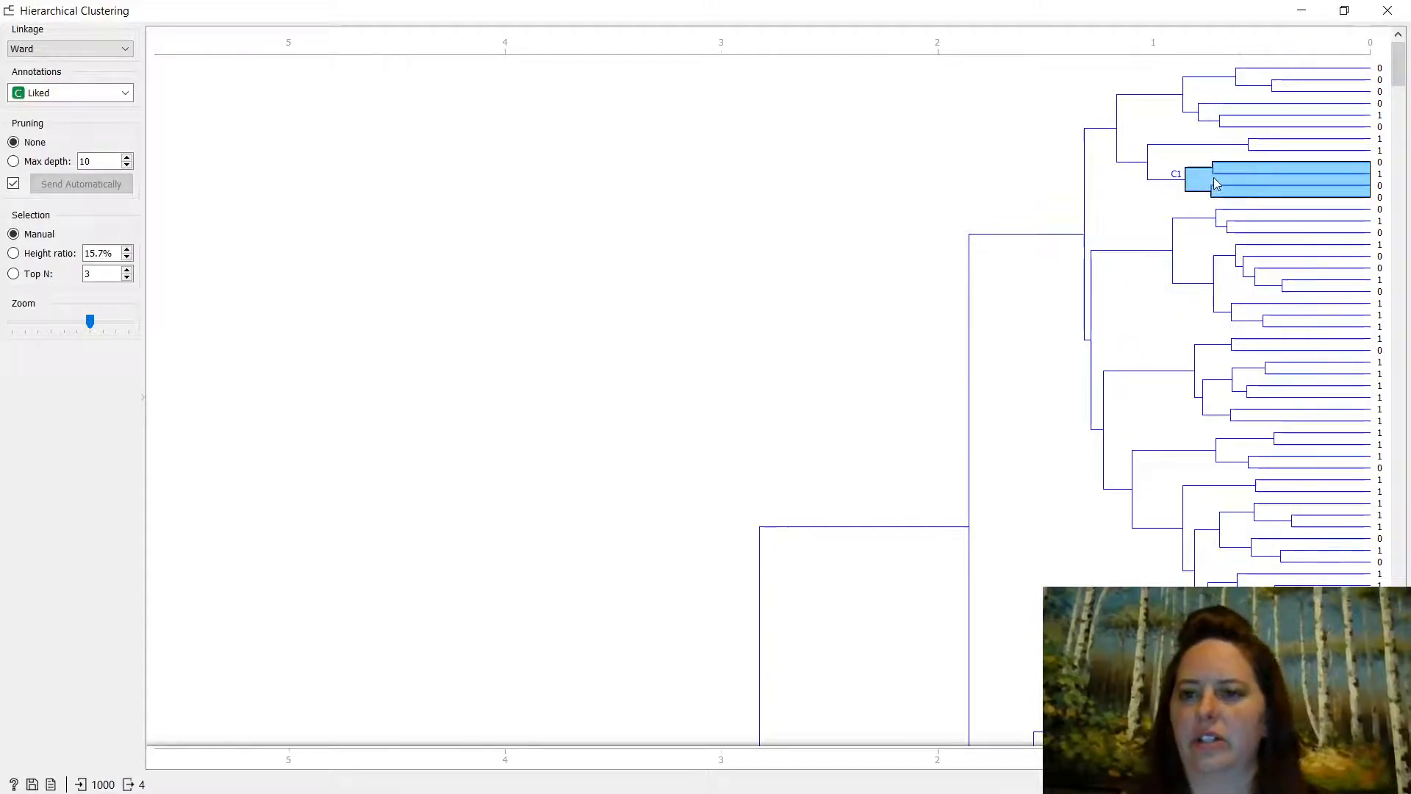
left_click(1212, 187)
left_click(1211, 187)
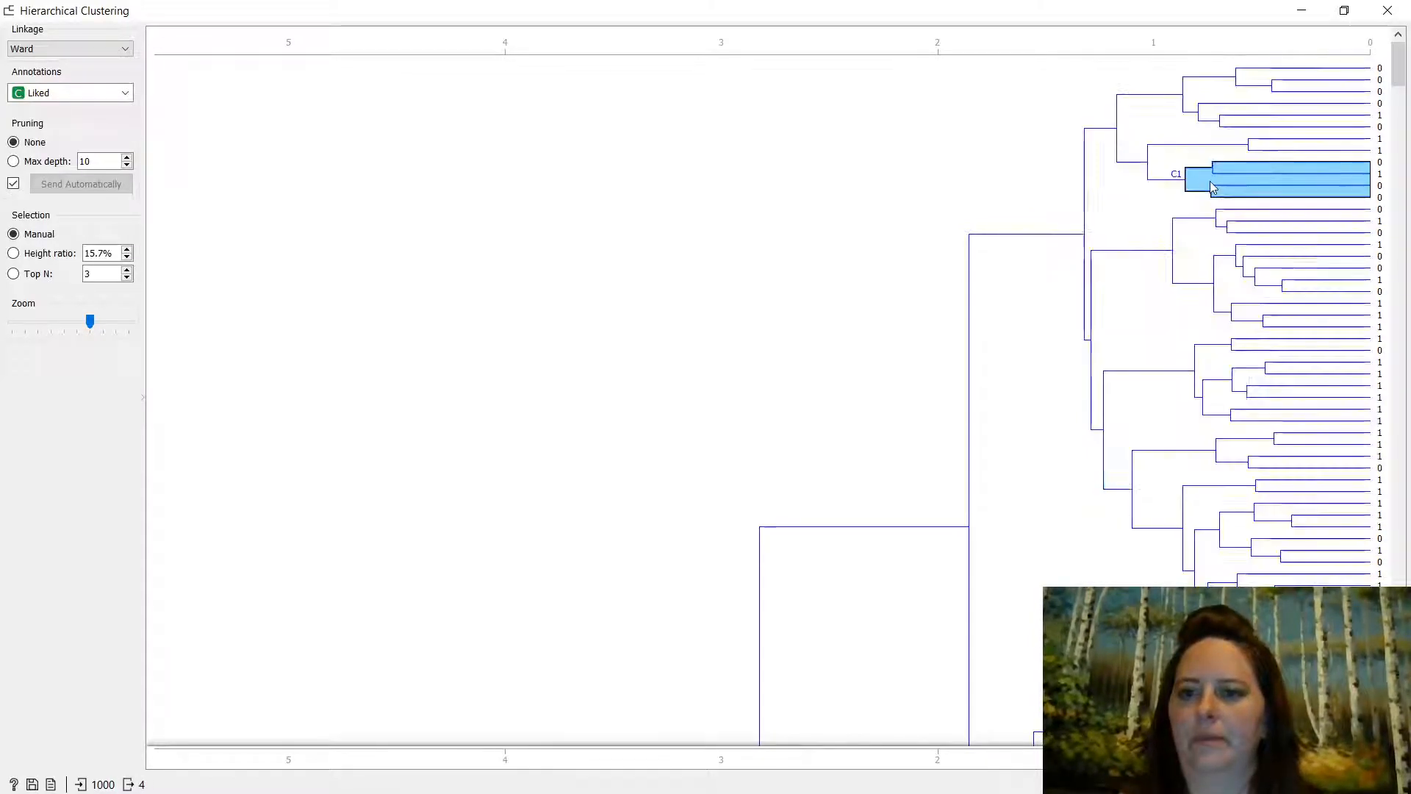
left_click(1298, 7)
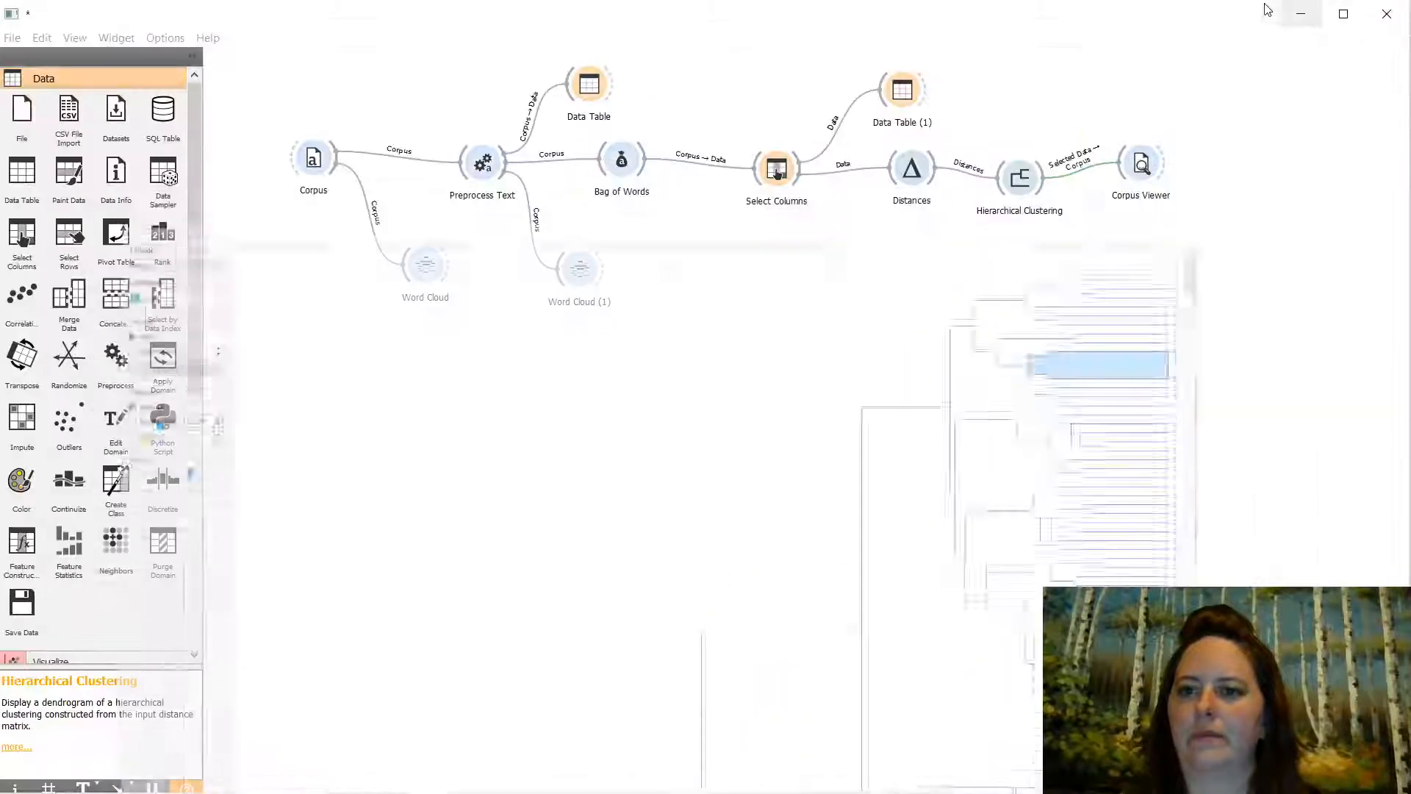
left_click(1143, 166)
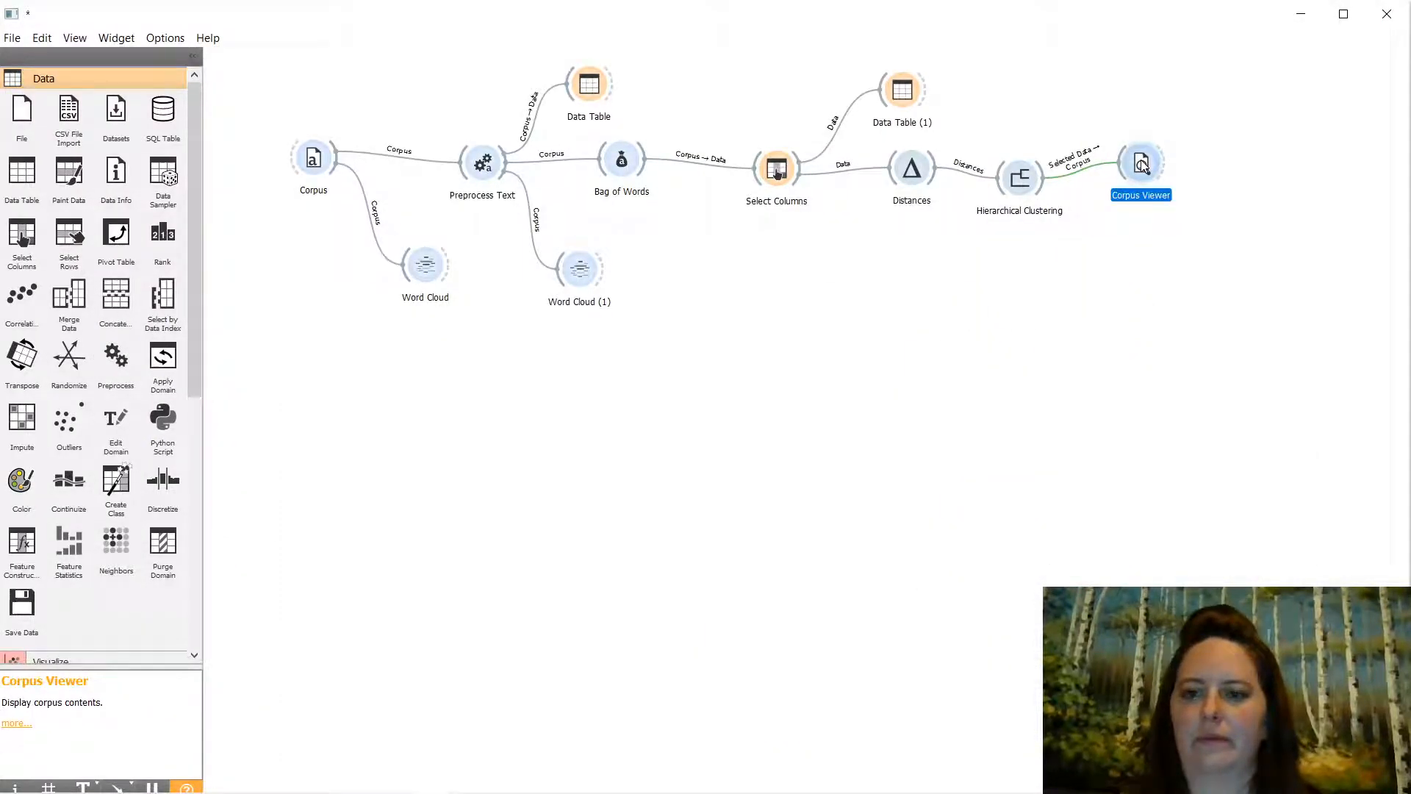
double_click(1143, 165)
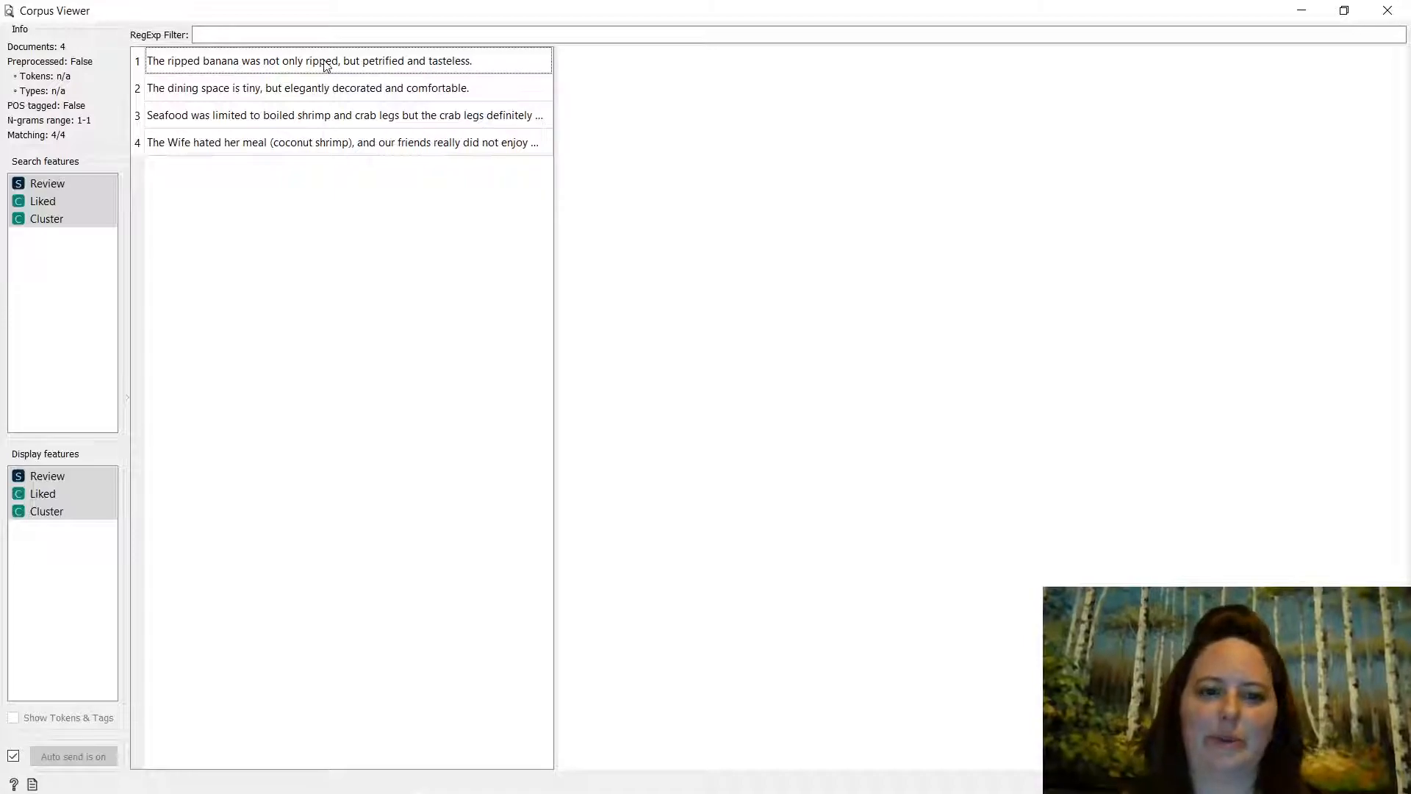
left_click(298, 85)
left_click_drag(298, 69, 309, 134)
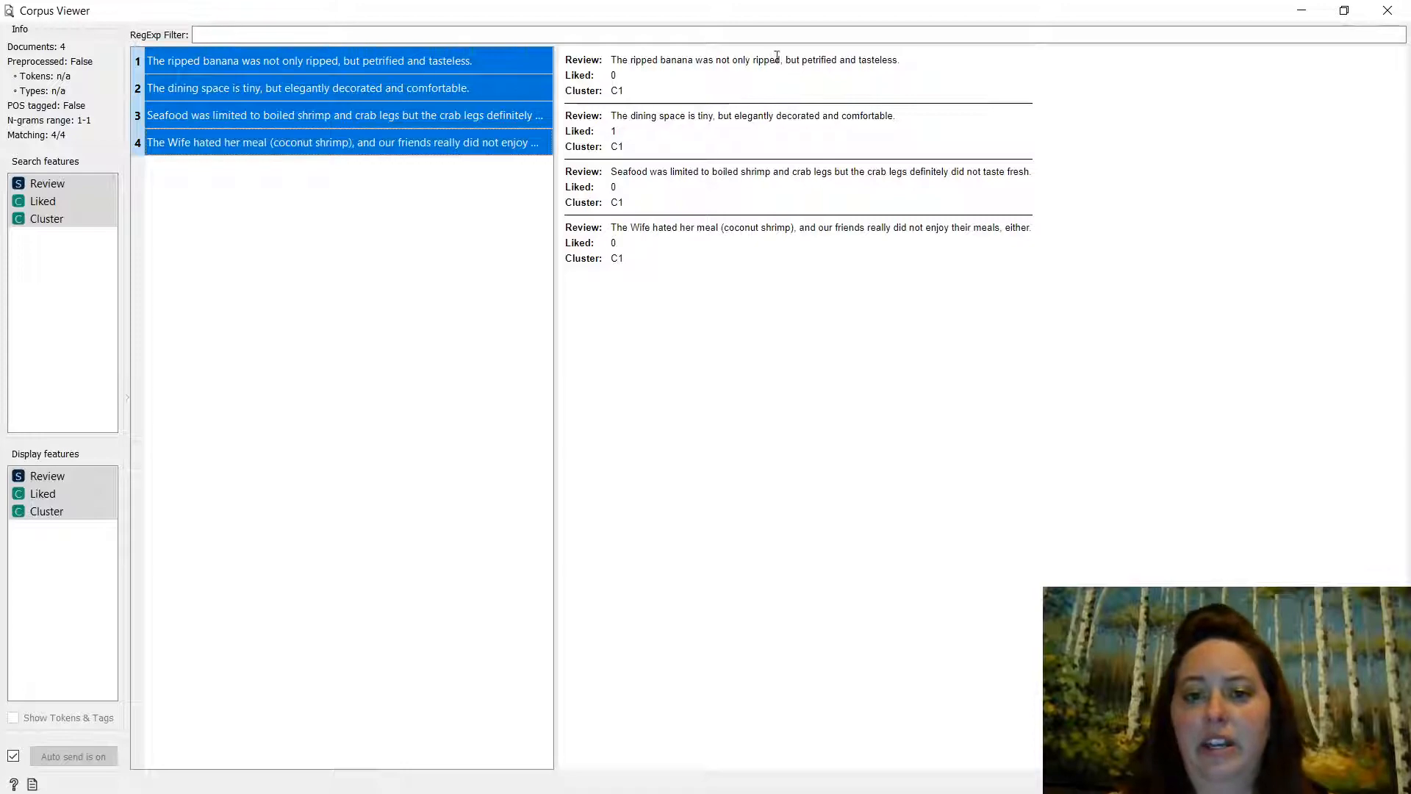
left_click_drag(783, 59, 821, 59)
double_click(725, 115)
left_click_drag(747, 114, 748, 115)
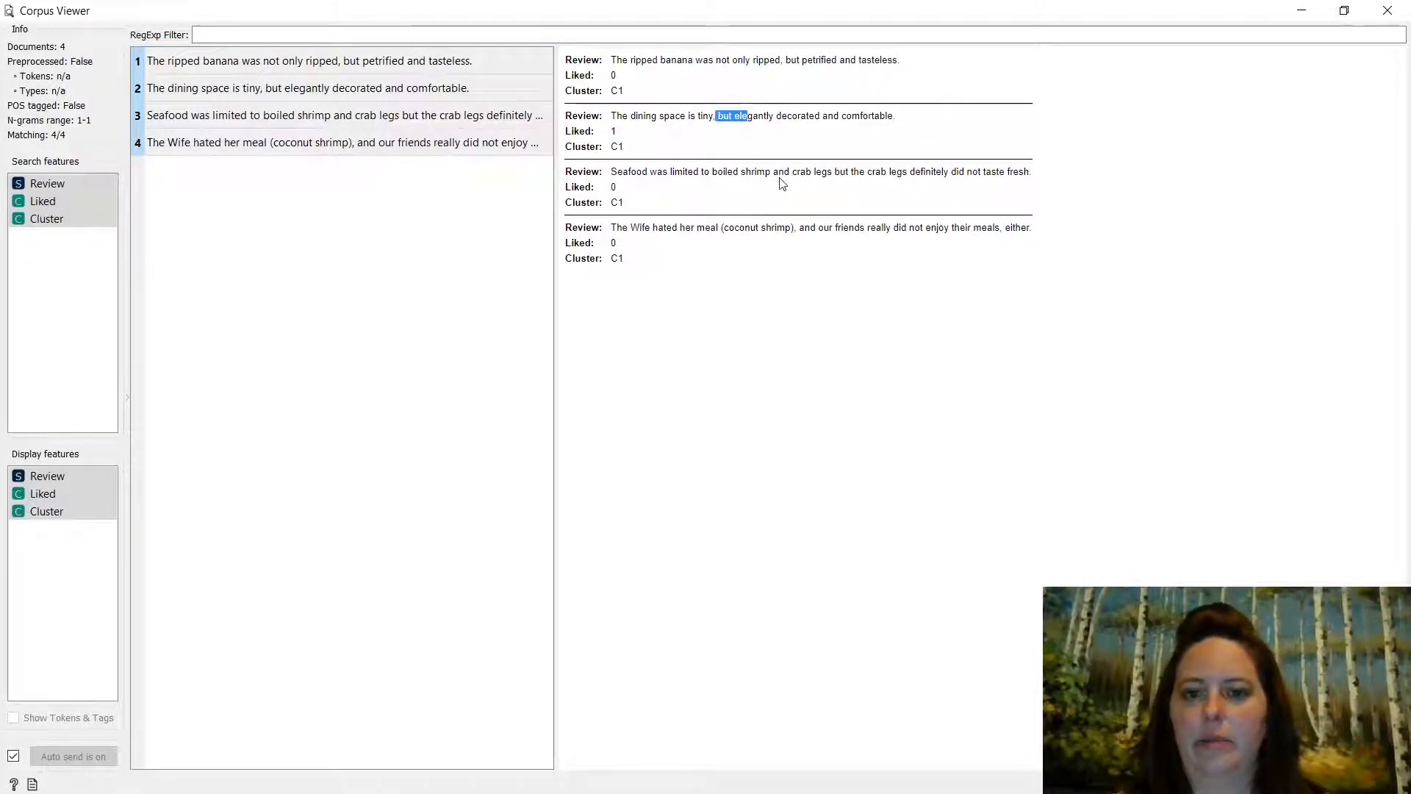
left_click_drag(835, 171, 846, 171)
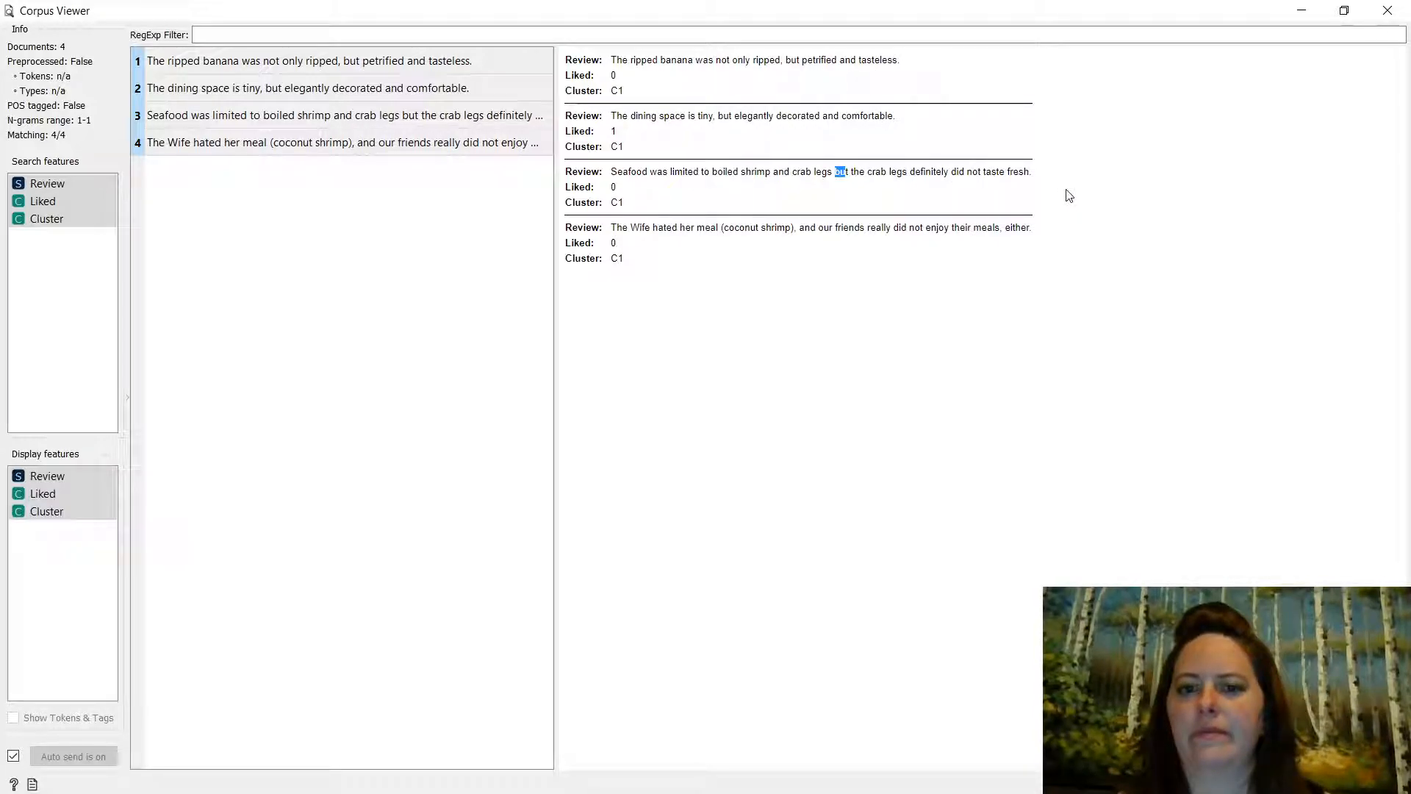
left_click(818, 357)
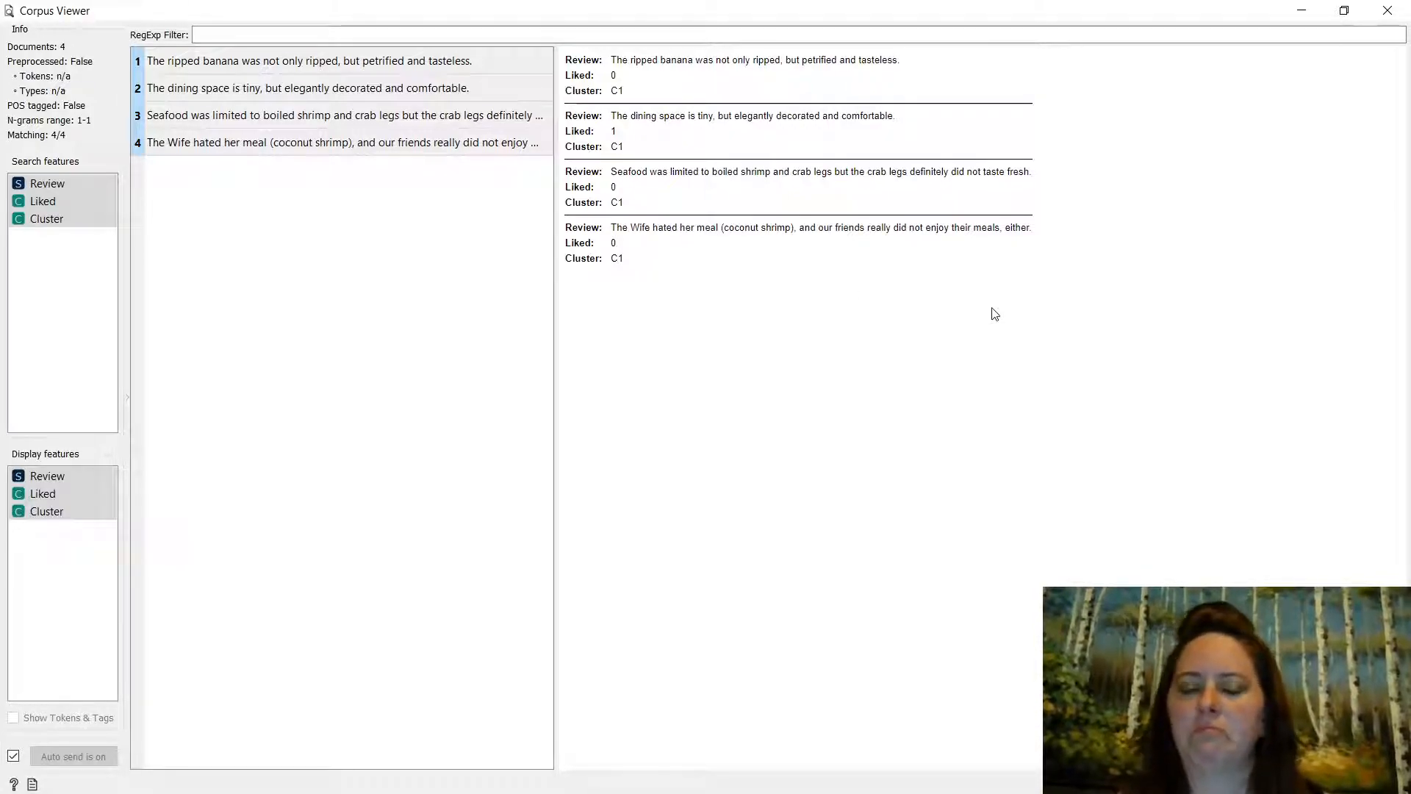
left_click(1387, 11)
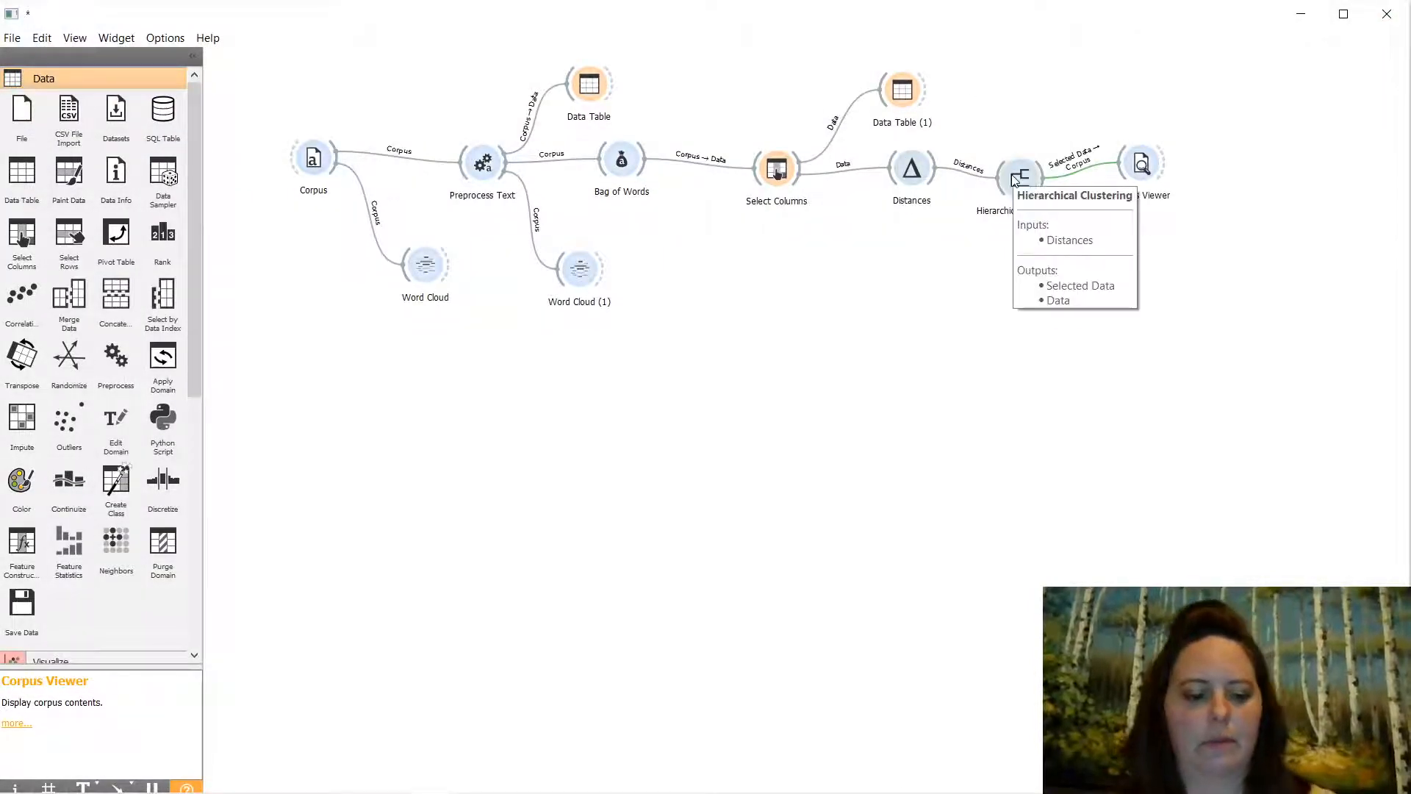
- Switch C1 from the 54-review cluster to the 32-review cluster and reopen Corpus Viewer
key("alt+Tab")
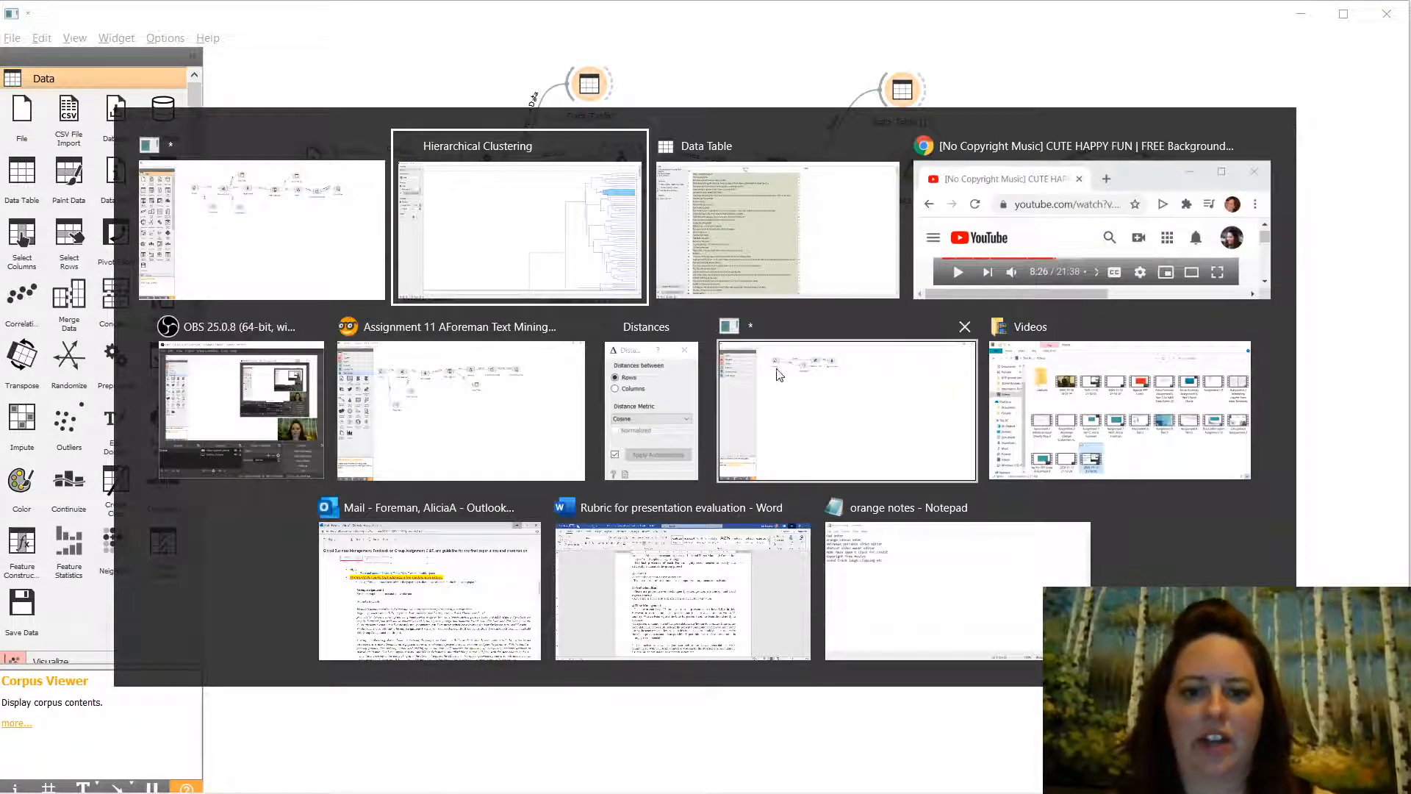
left_click(506, 224)
left_click(1096, 198)
scroll(1102, 203, "down", 5)
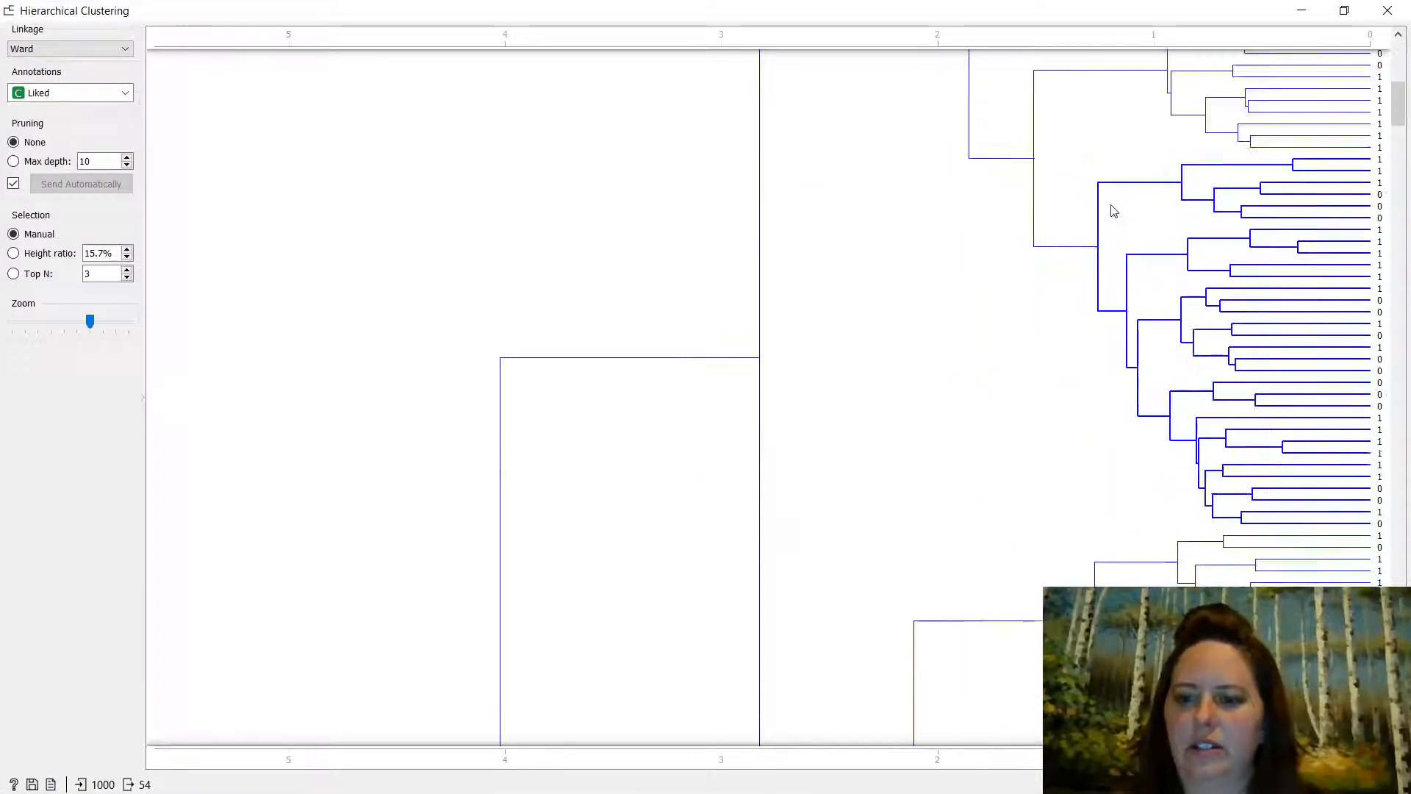
left_click(1108, 204)
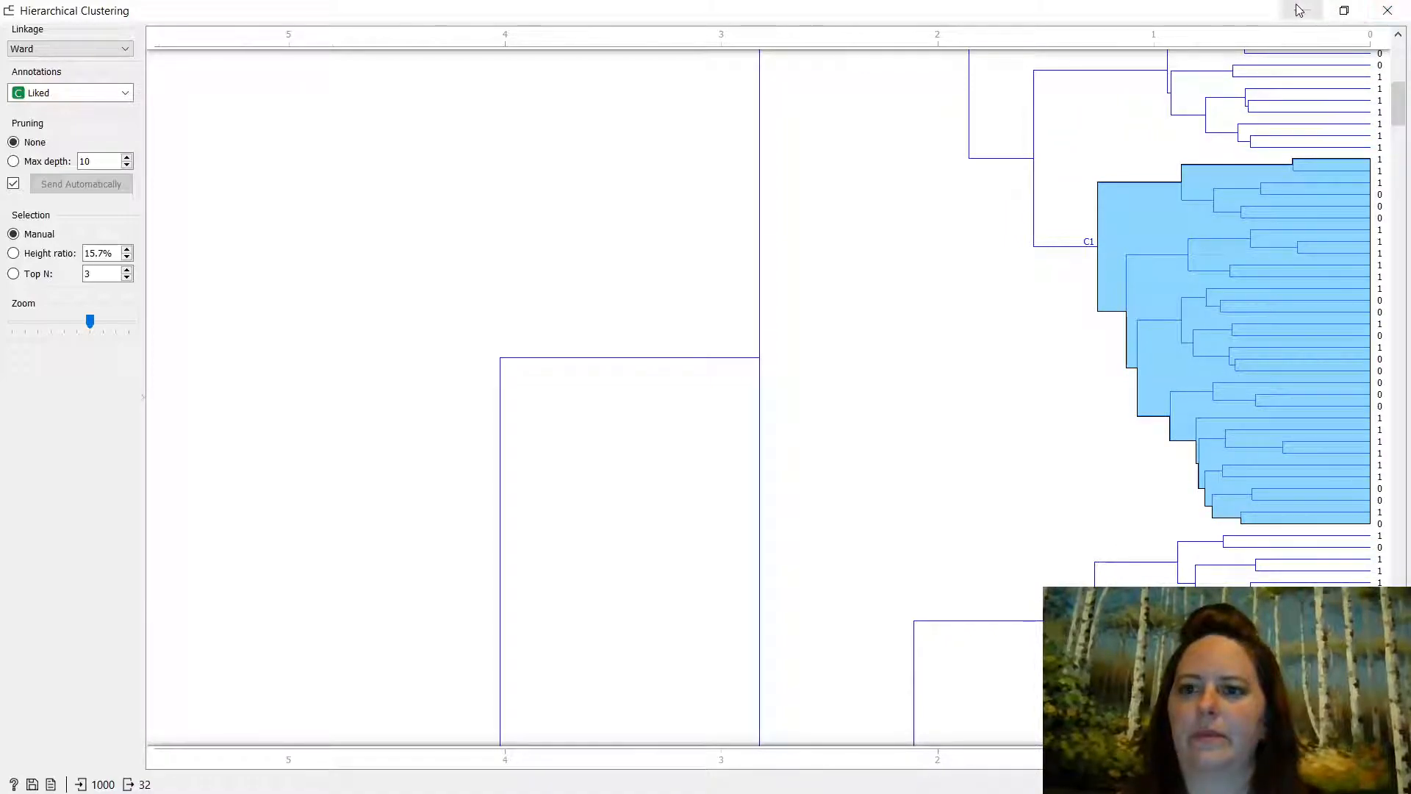
left_click(1386, 12)
double_click(1129, 160)
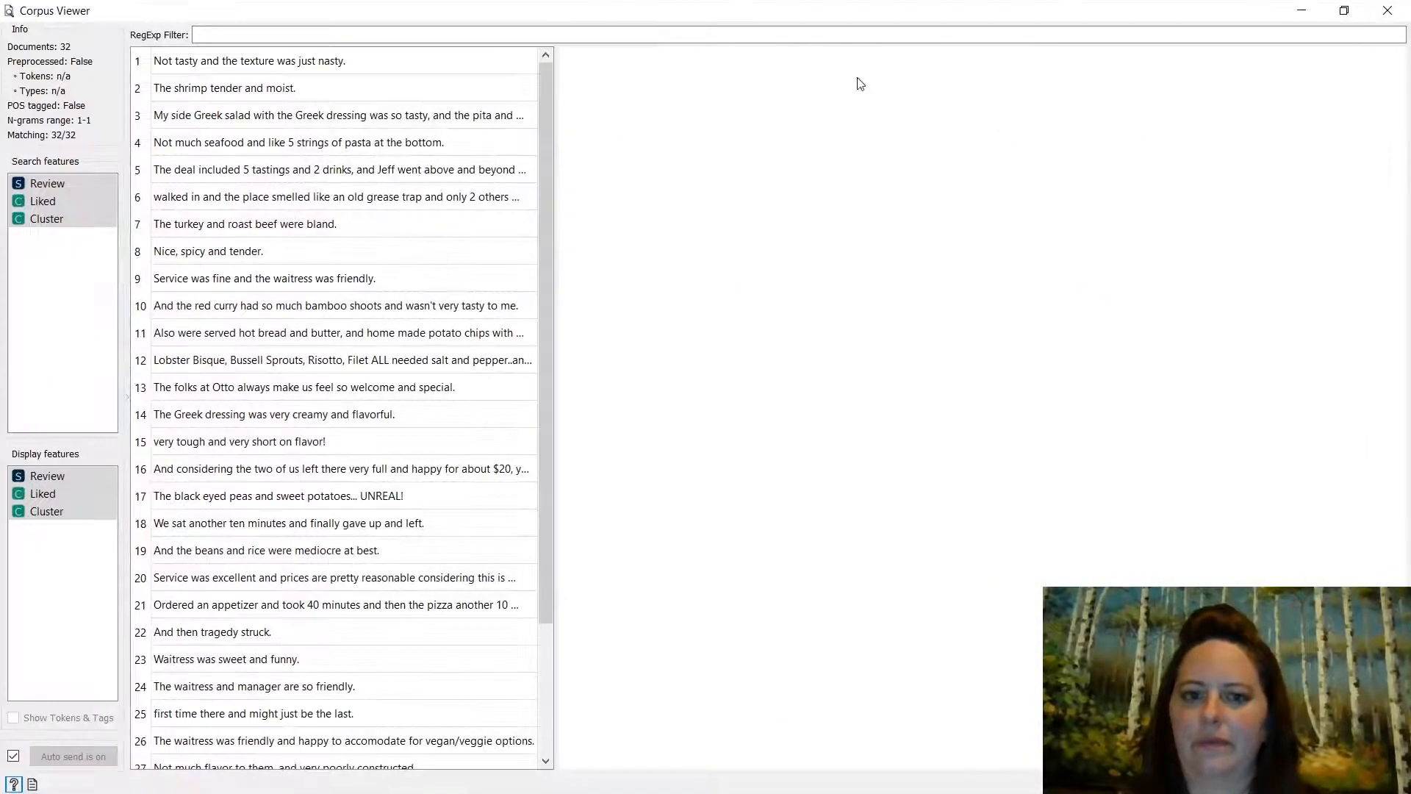
- Select the first 22 reviews, read and highlight their details, then close Corpus Viewer
left_click_drag(305, 62, 353, 632)
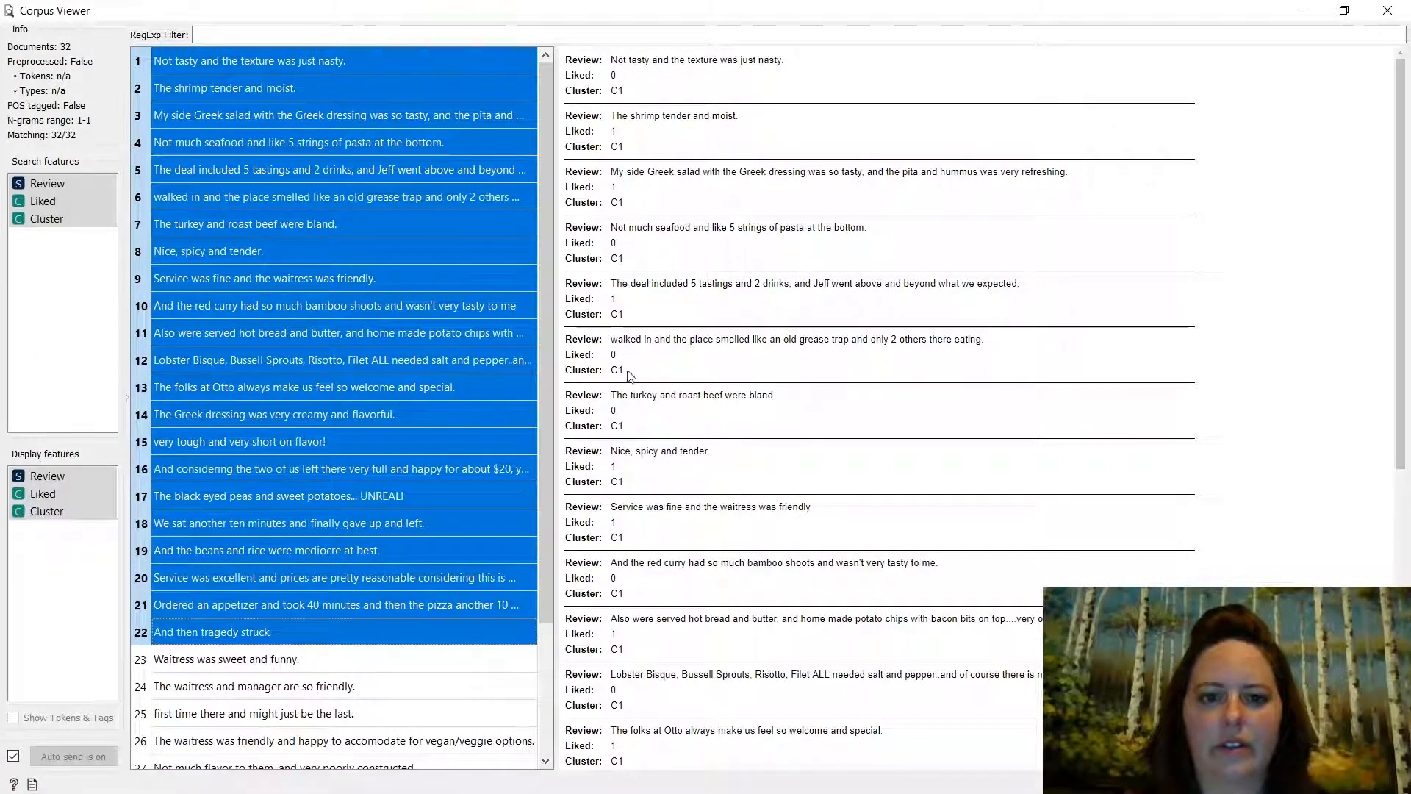
scroll(691, 546, "down", 6)
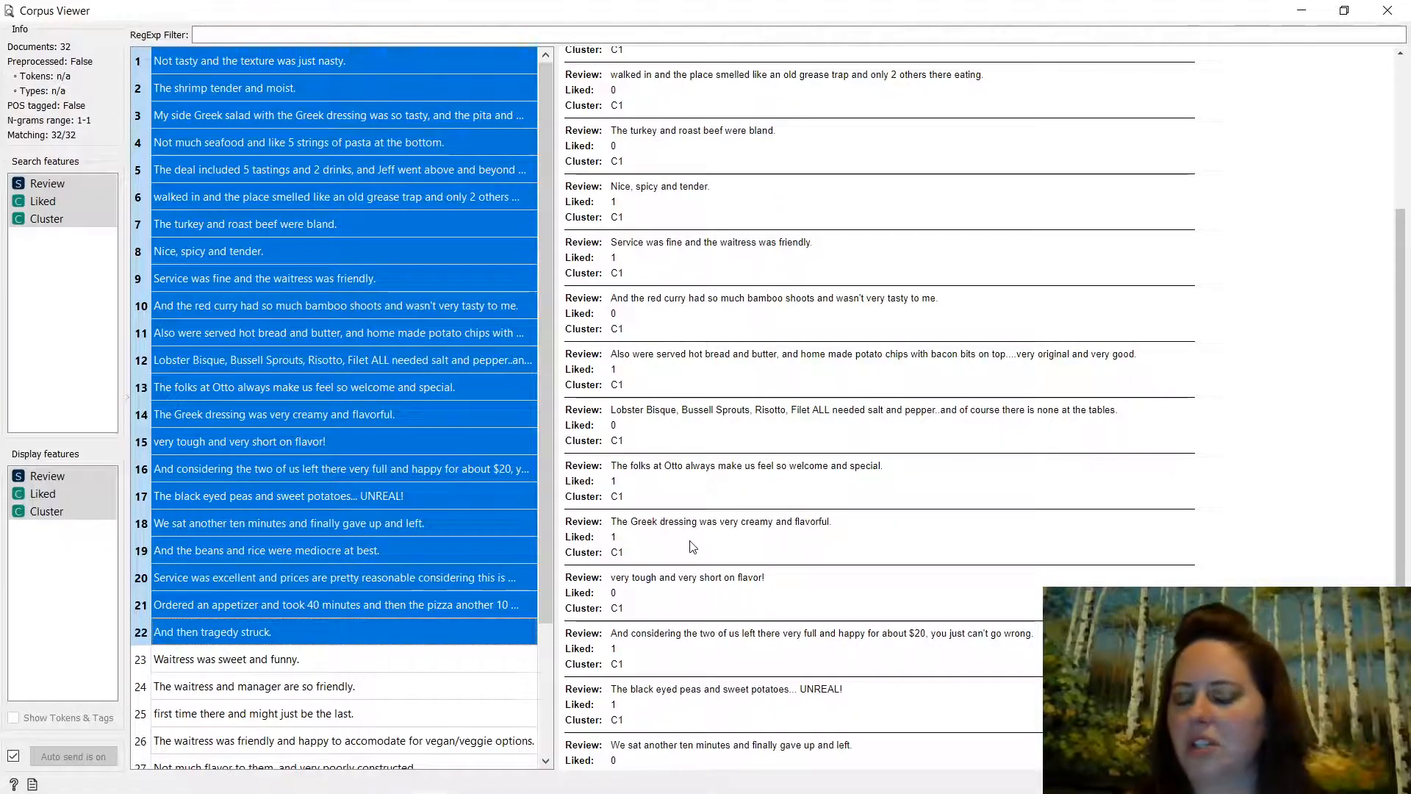
scroll(692, 546, "down", 5)
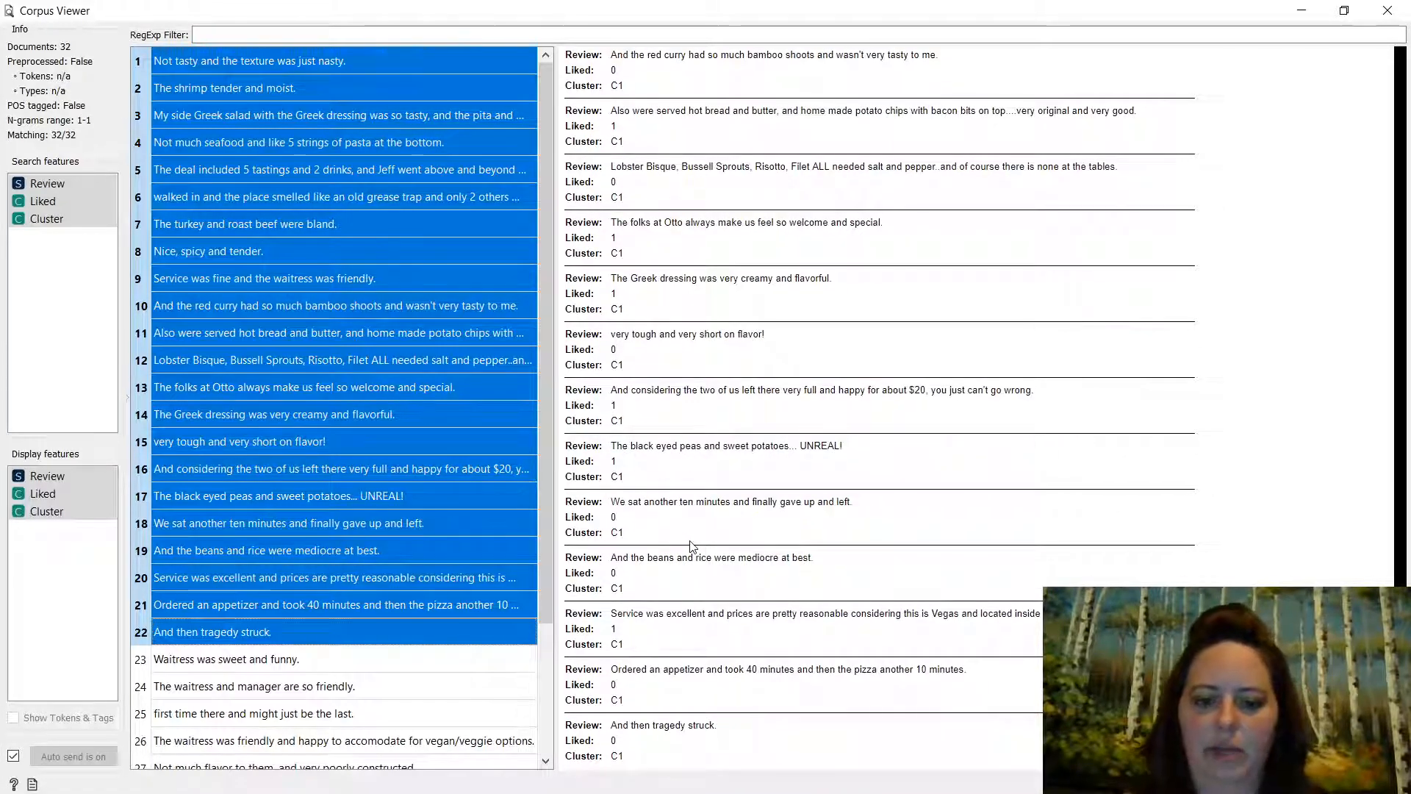
scroll(692, 546, "up", 1)
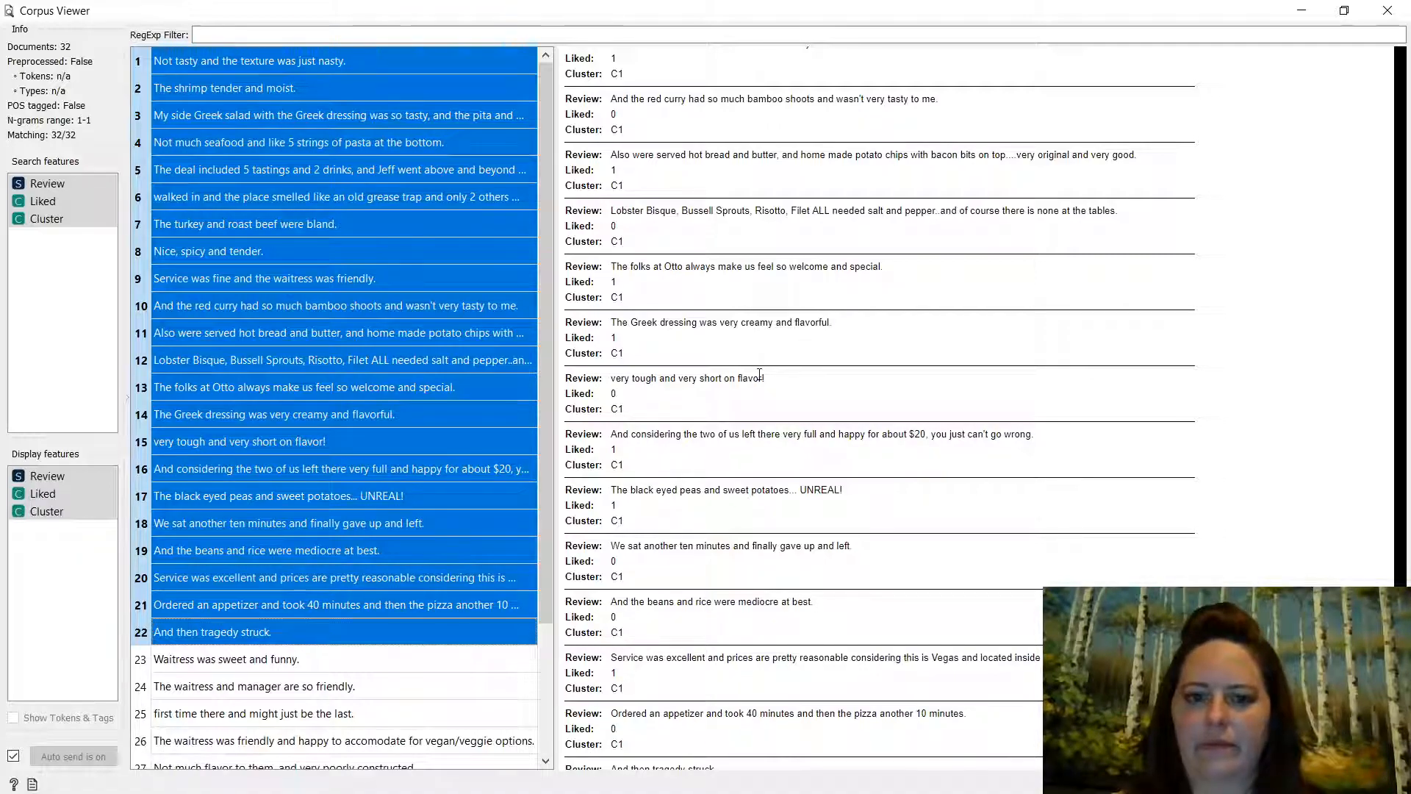
left_click_drag(832, 323, 734, 369)
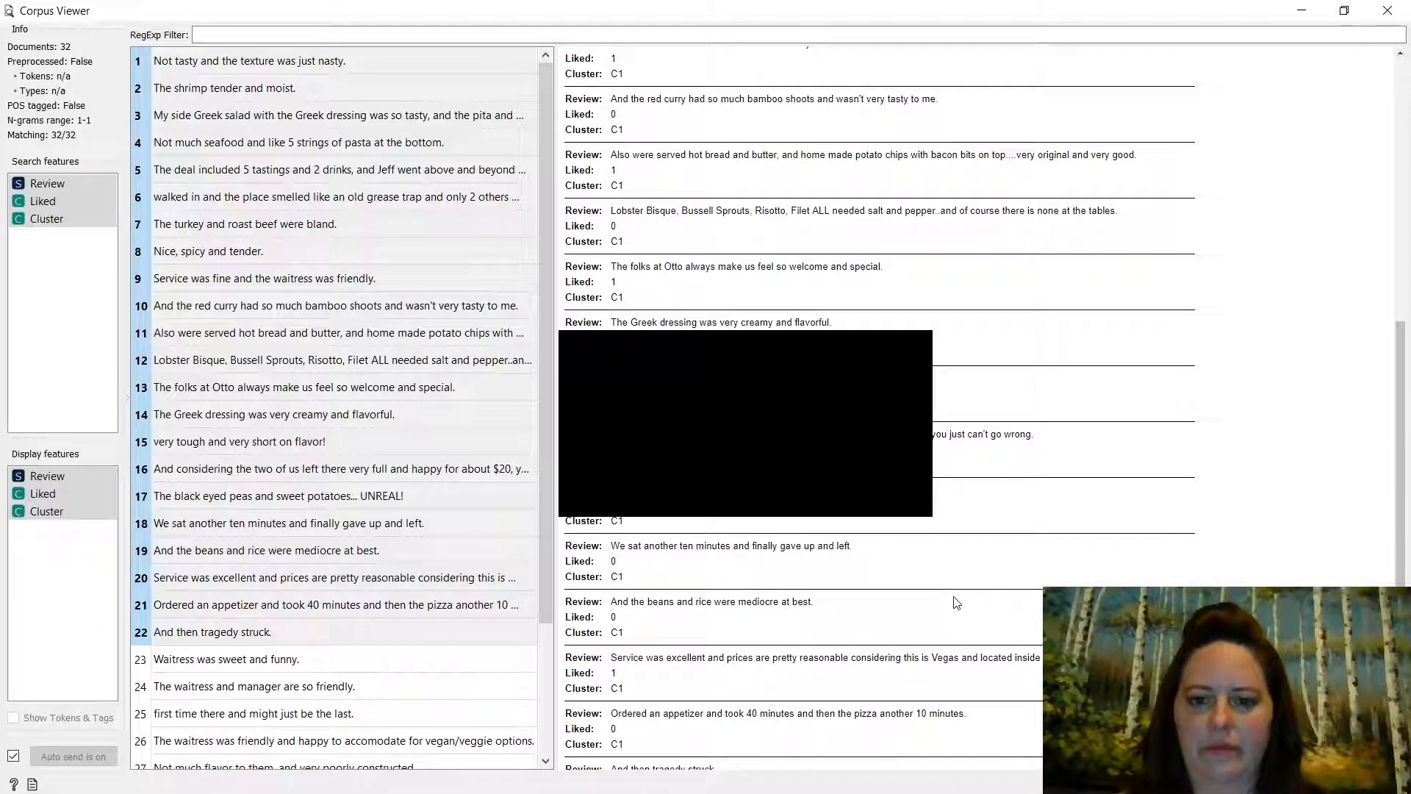
scroll(959, 602, "up", 10)
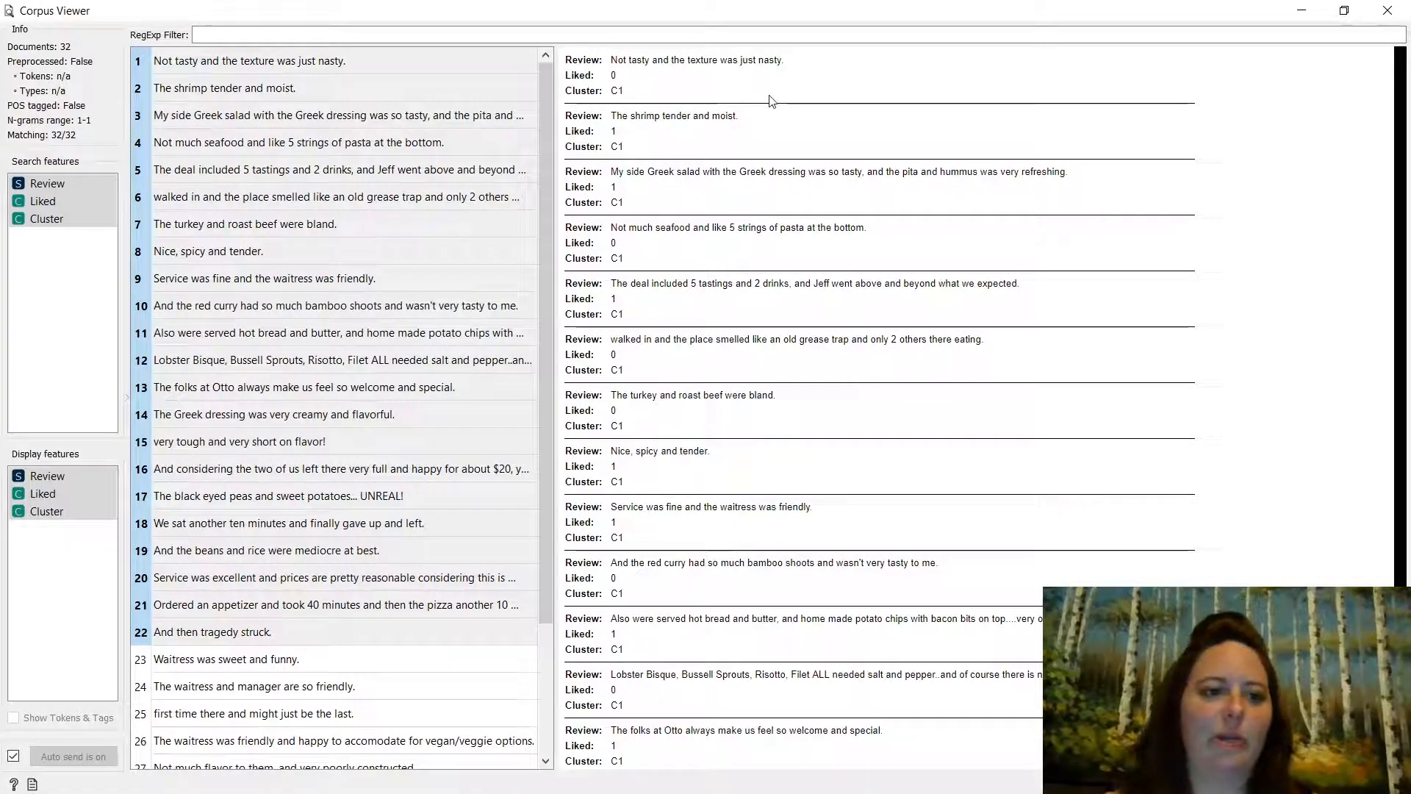
left_click(1387, 10)
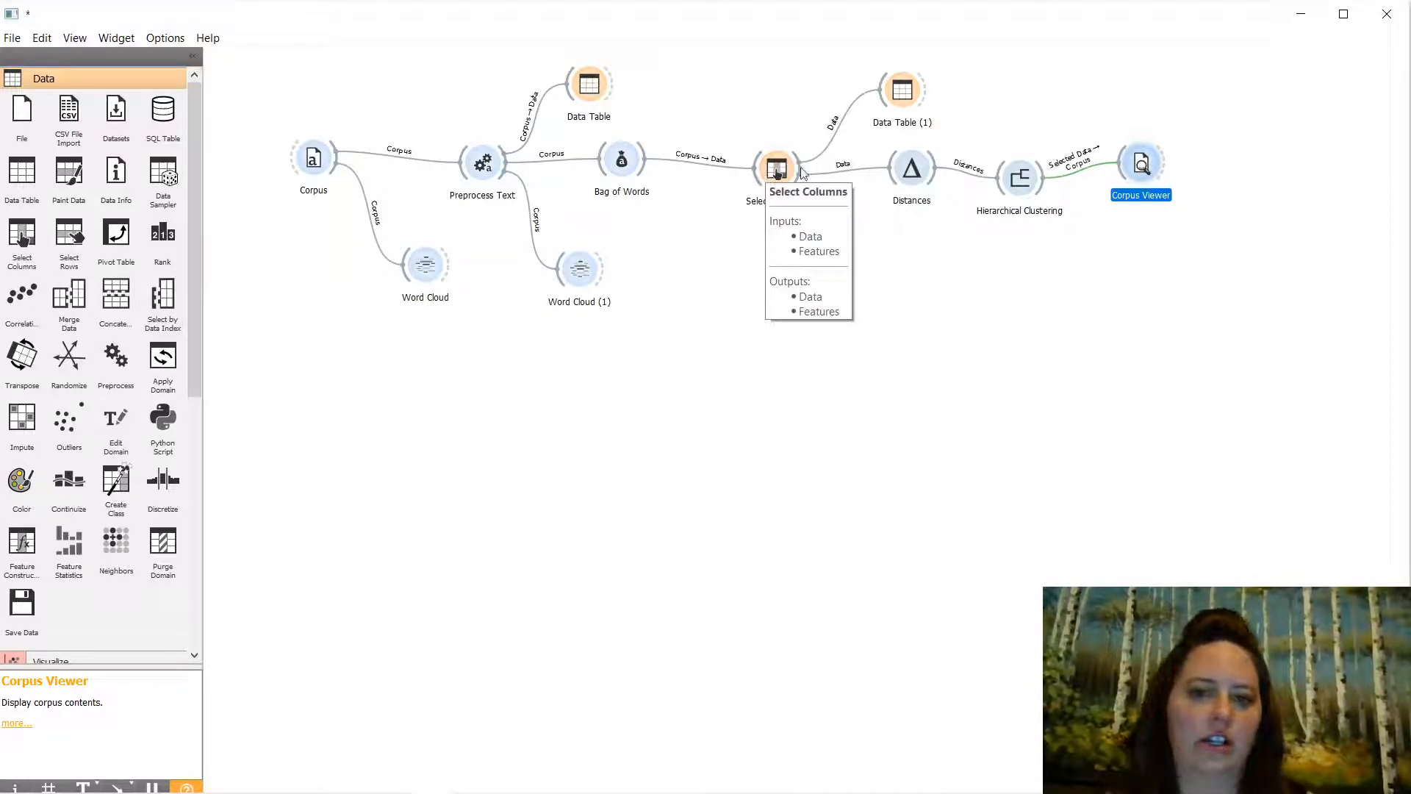
- Reopen Hierarchical Clustering and select the high dendrogram branch holding 405 of 1000 reviews
left_click(1021, 180)
double_click(1021, 180)
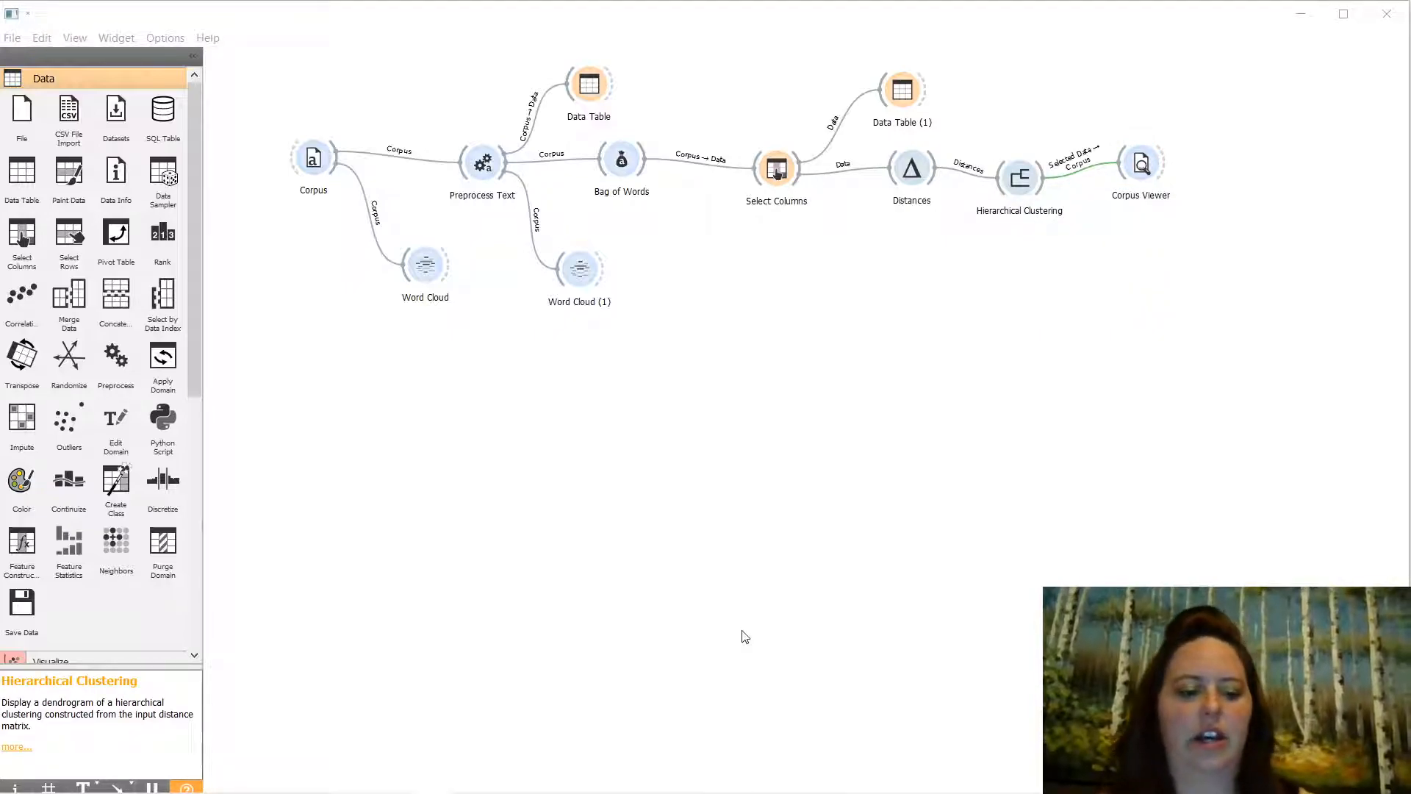
key("alt+Tab")
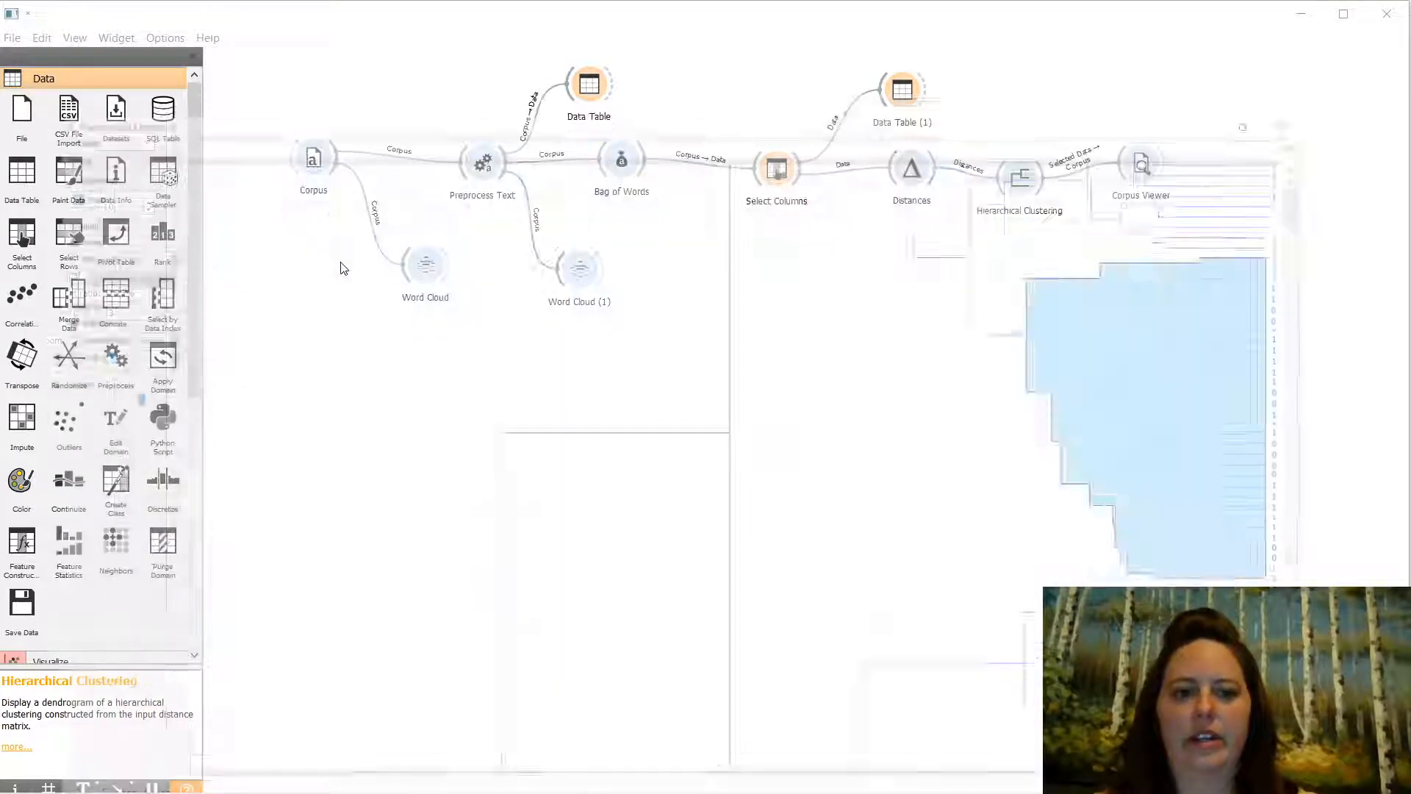
left_click(661, 469)
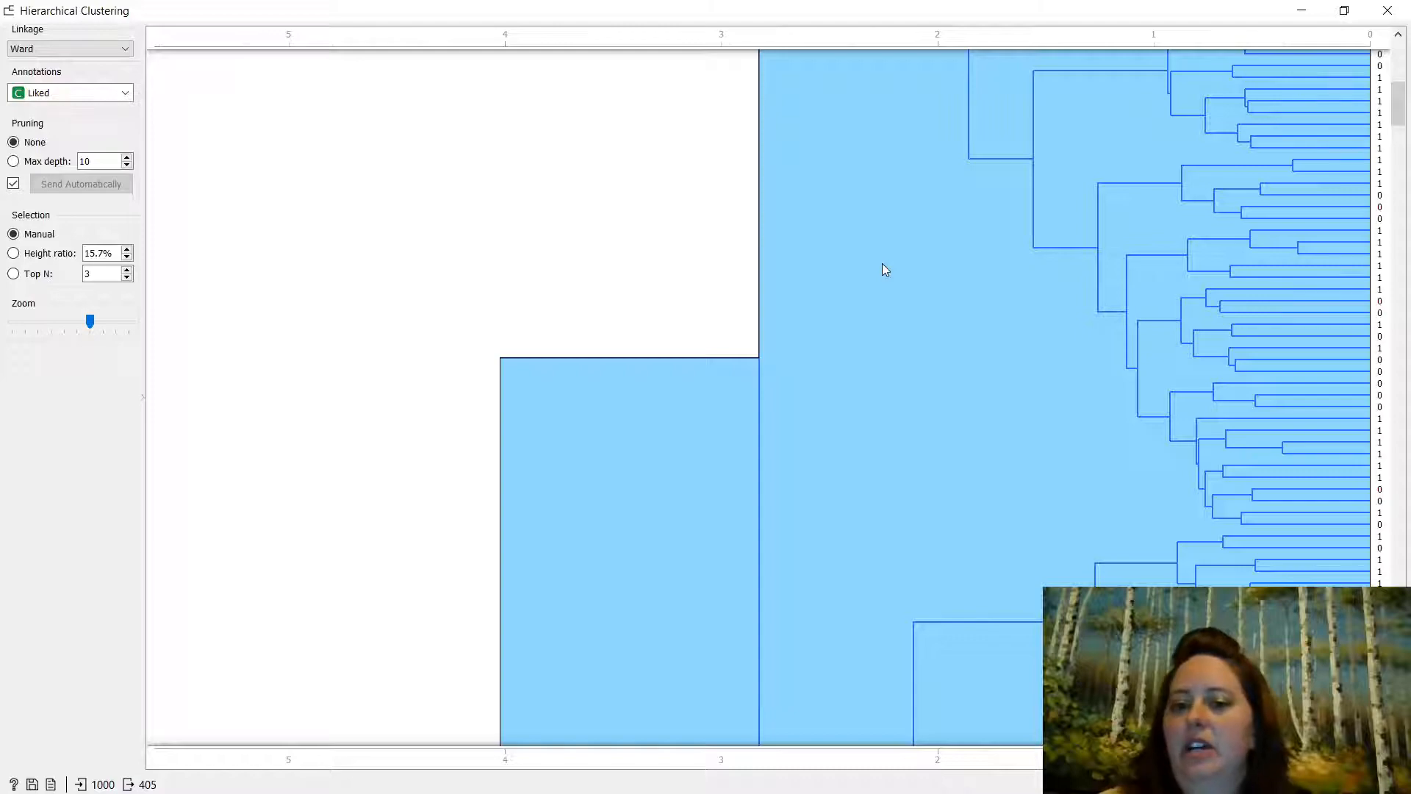
scroll(885, 269, "down", 10)
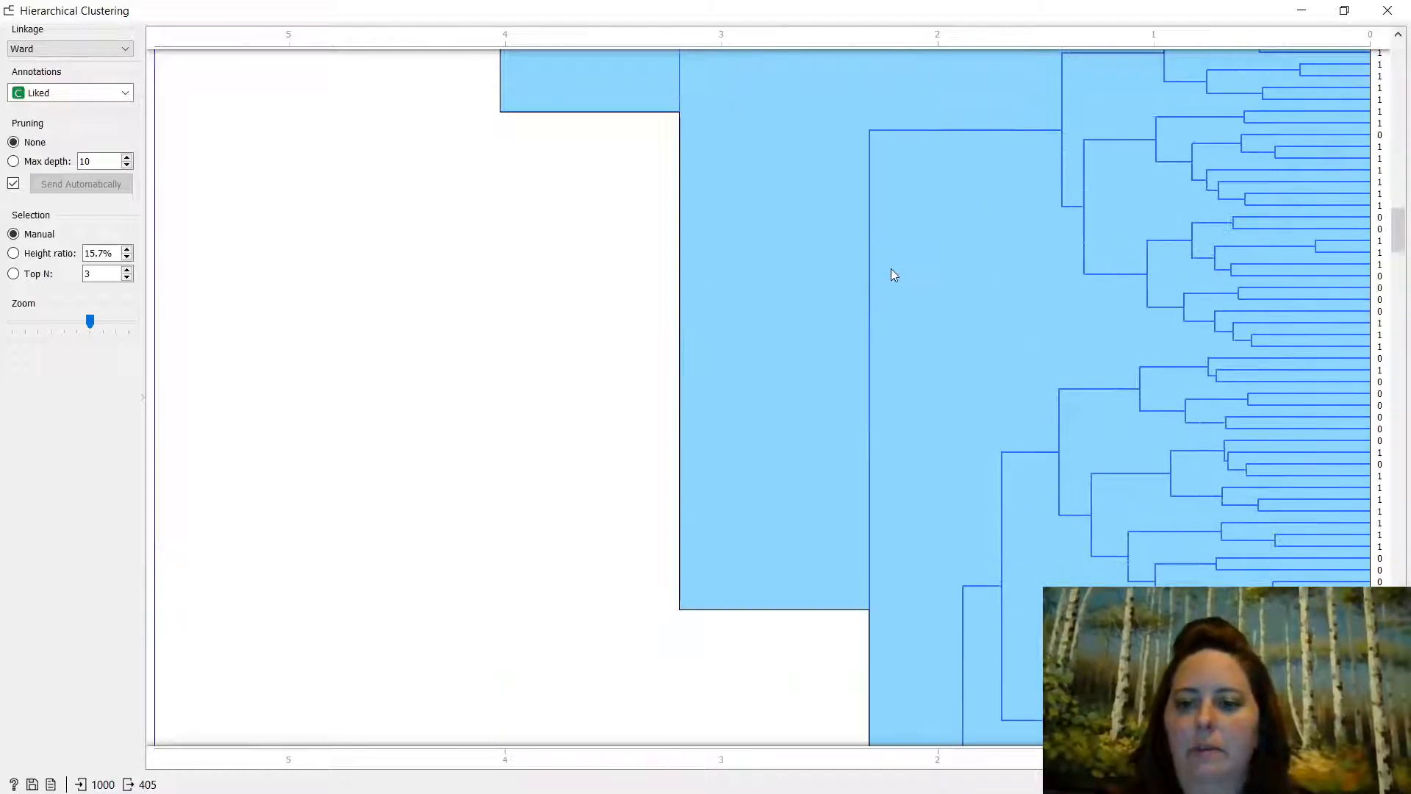
scroll(897, 277, "down", 5)
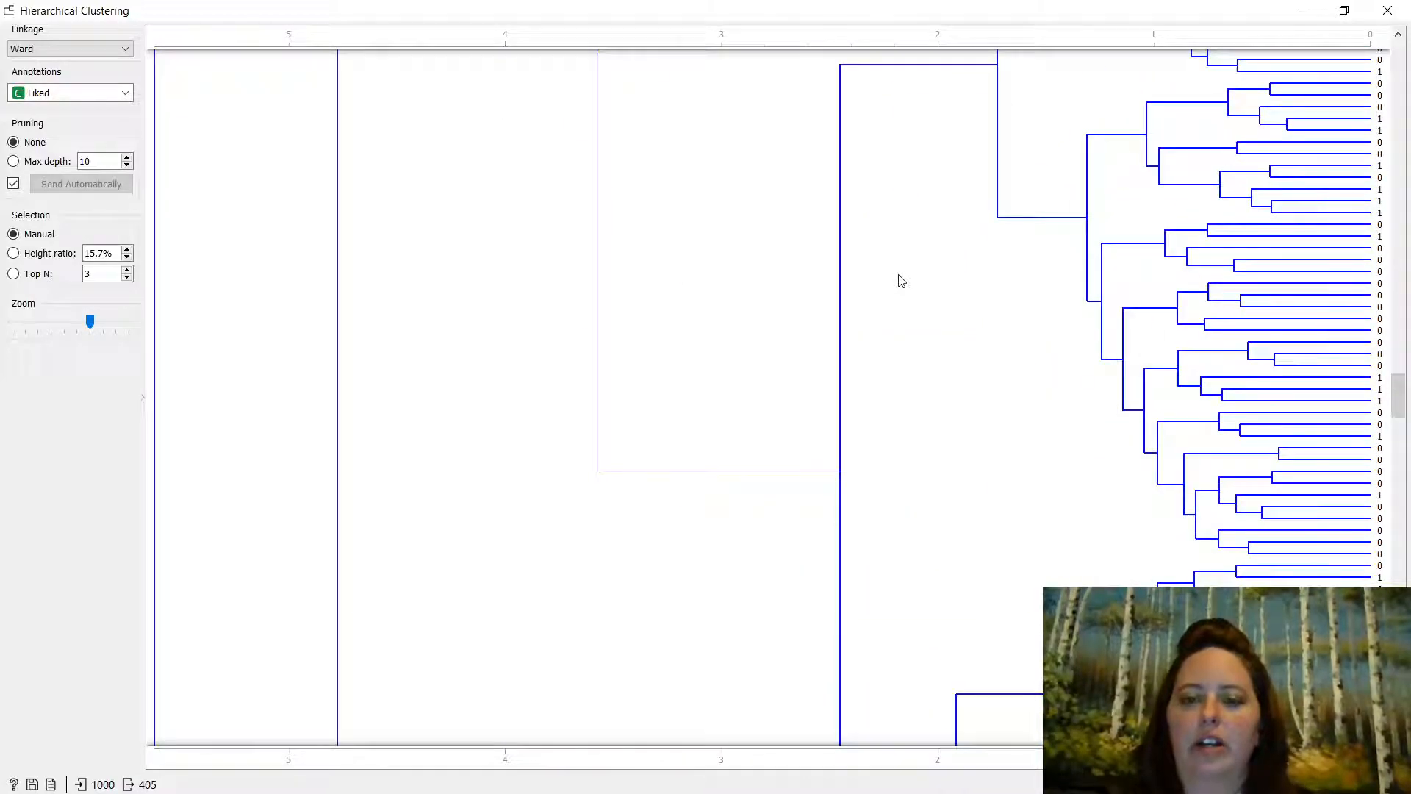